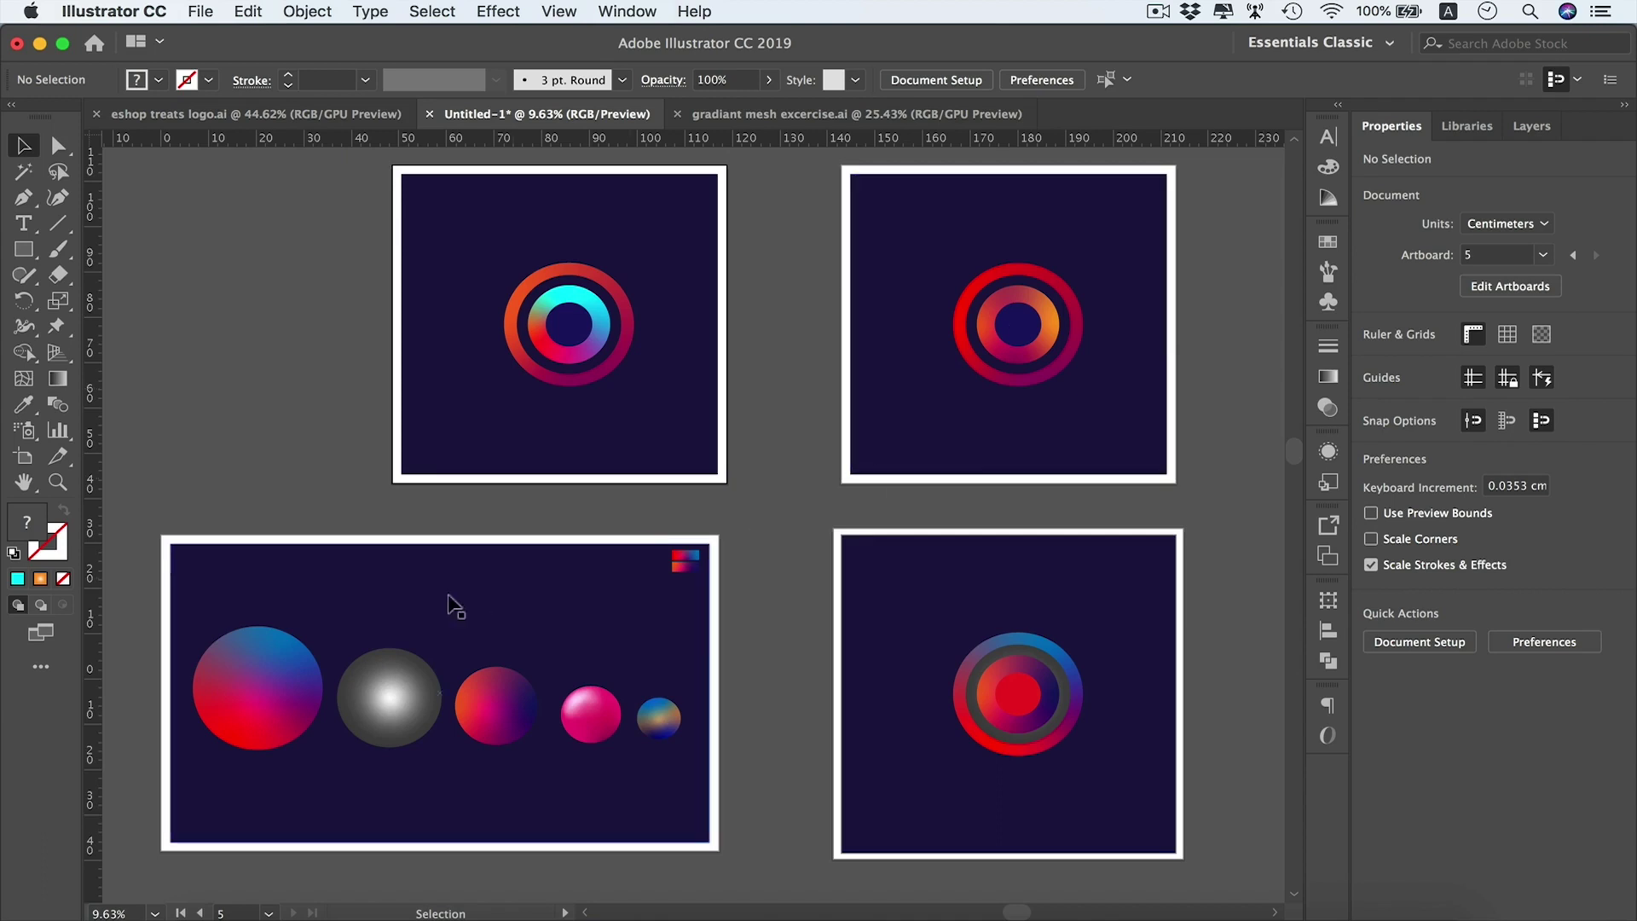
Zoom into the bottom-left artboard and draw a small circle at its upper right
{"action": "key", "text": "z"}
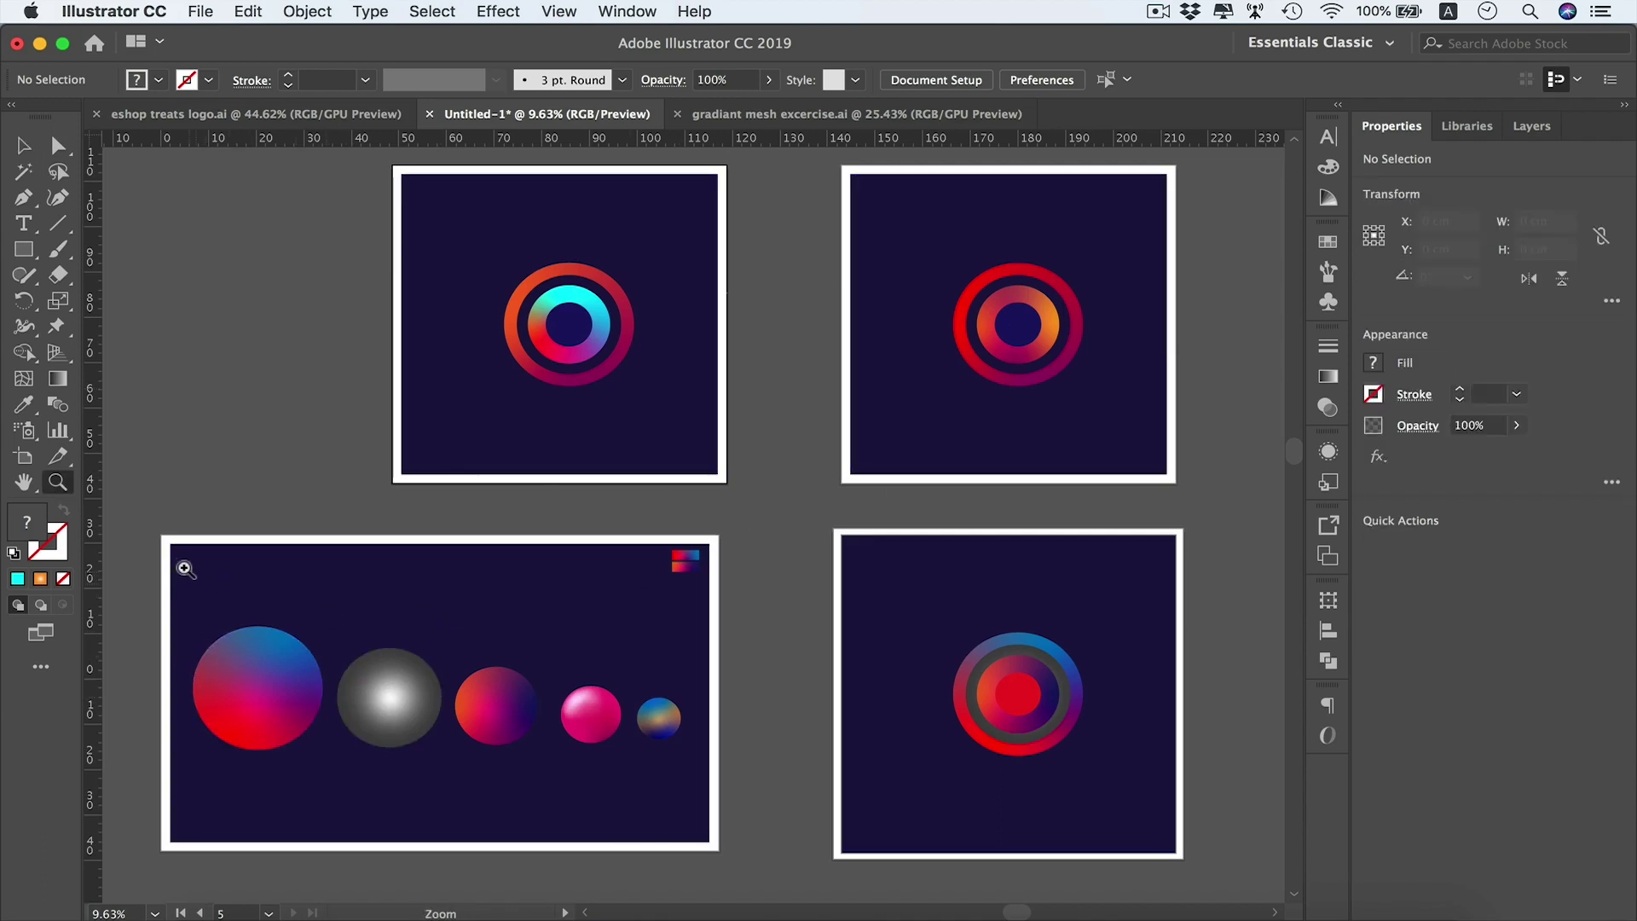
{"action": "left_click_drag", "start_coordinate": [172, 559], "coordinate": [711, 844]}
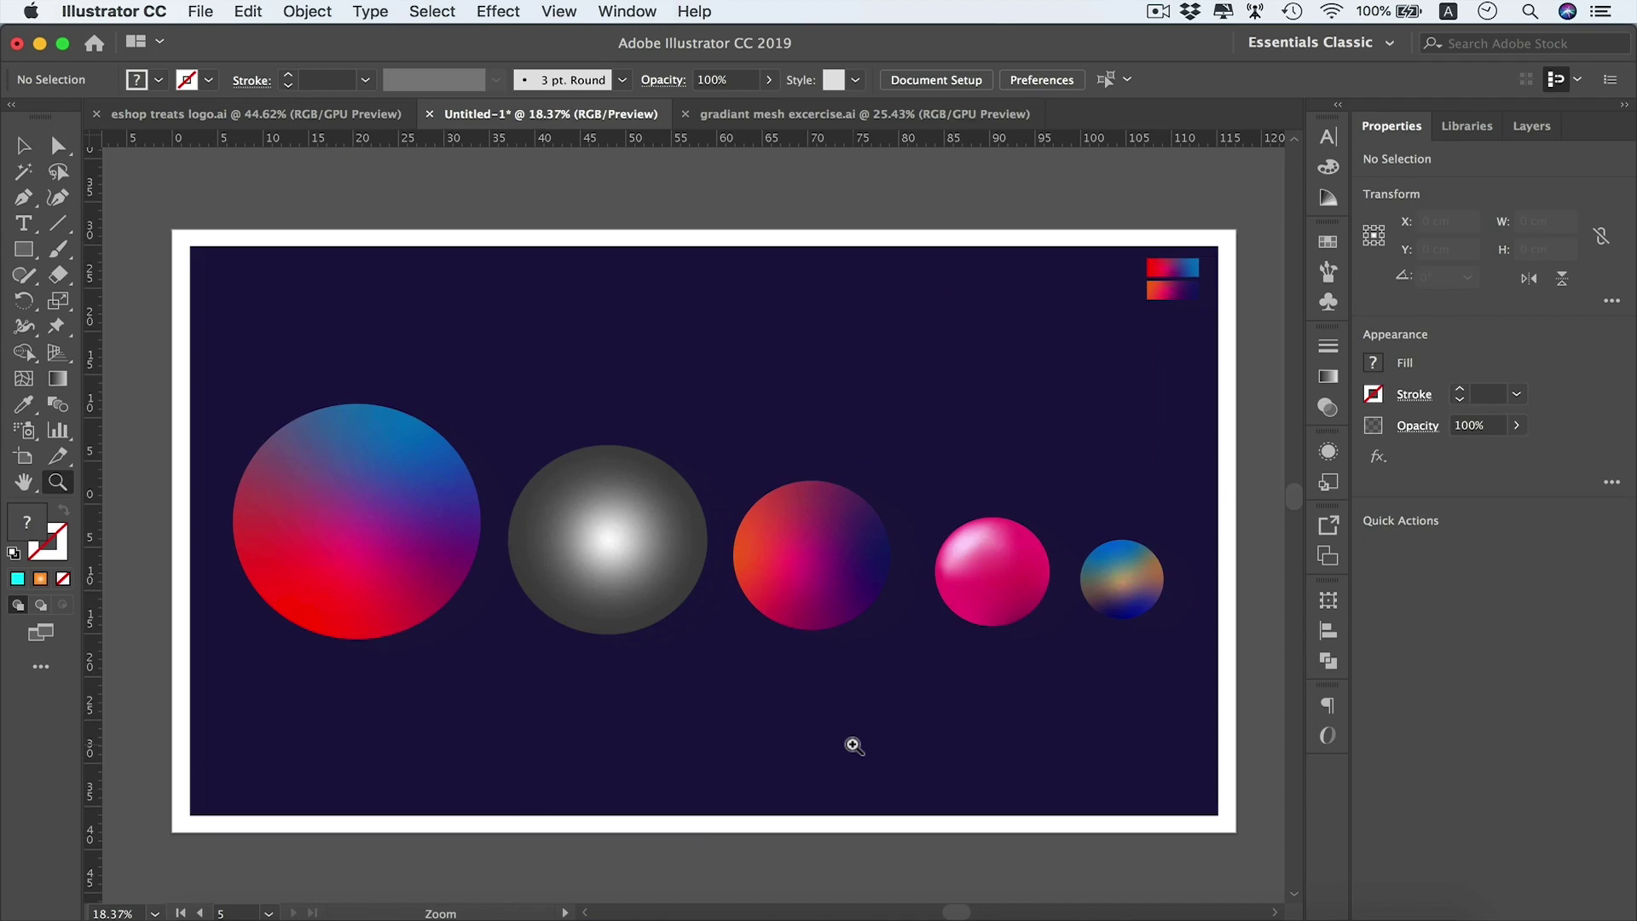
{"action": "key", "text": "l"}
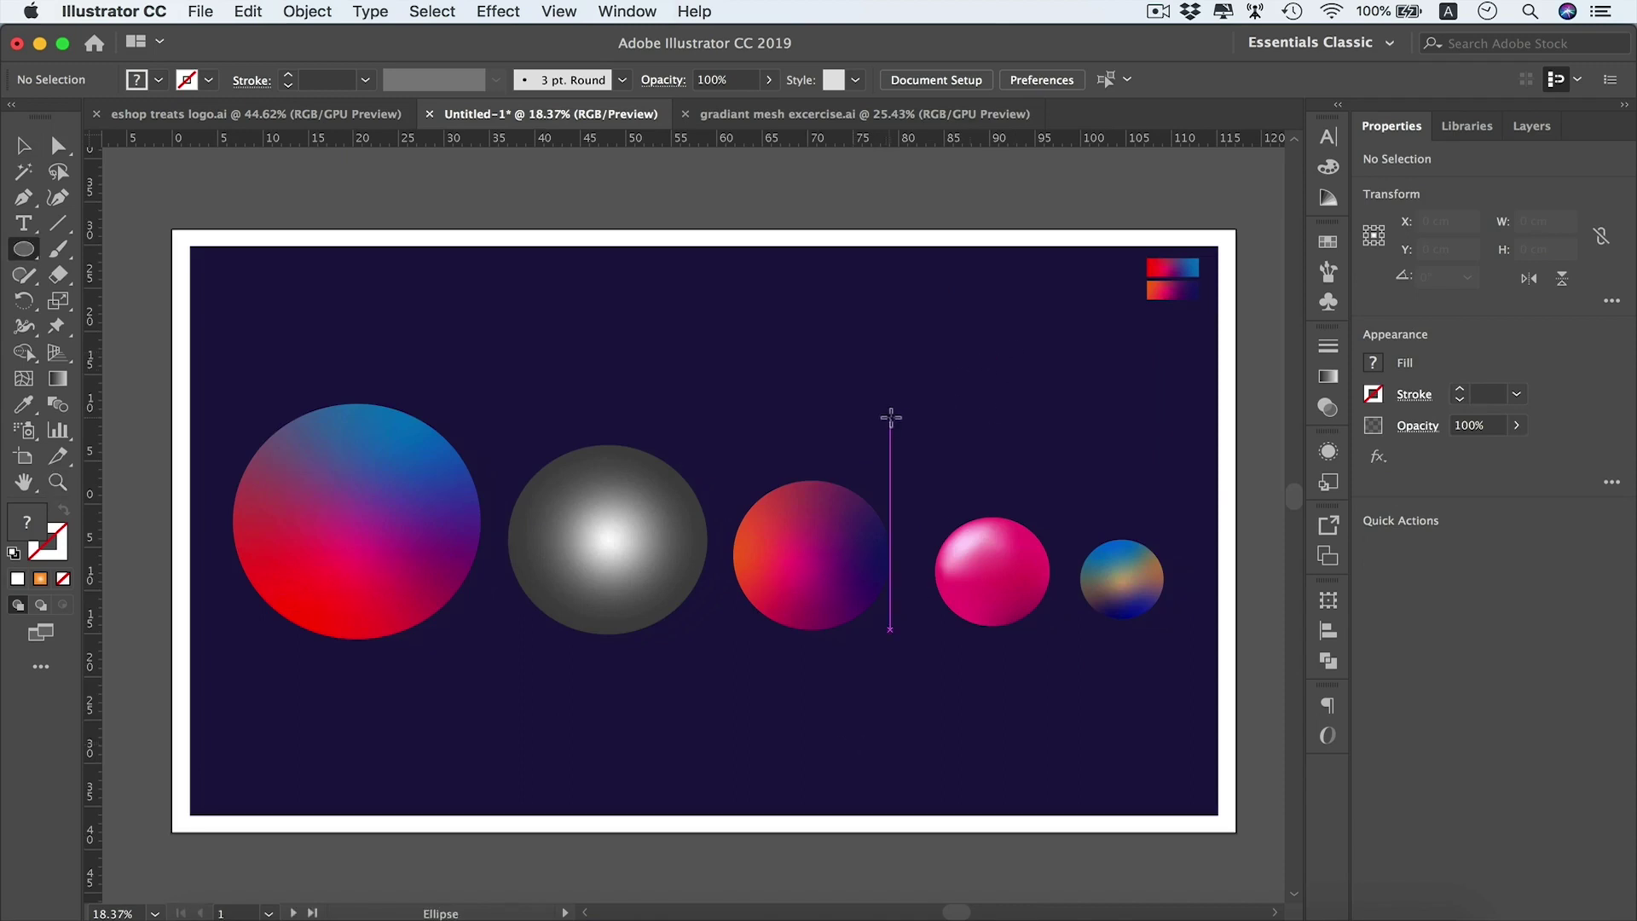
{"action": "left_click_drag", "start_coordinate": [978, 350], "coordinate": [1056, 309]}
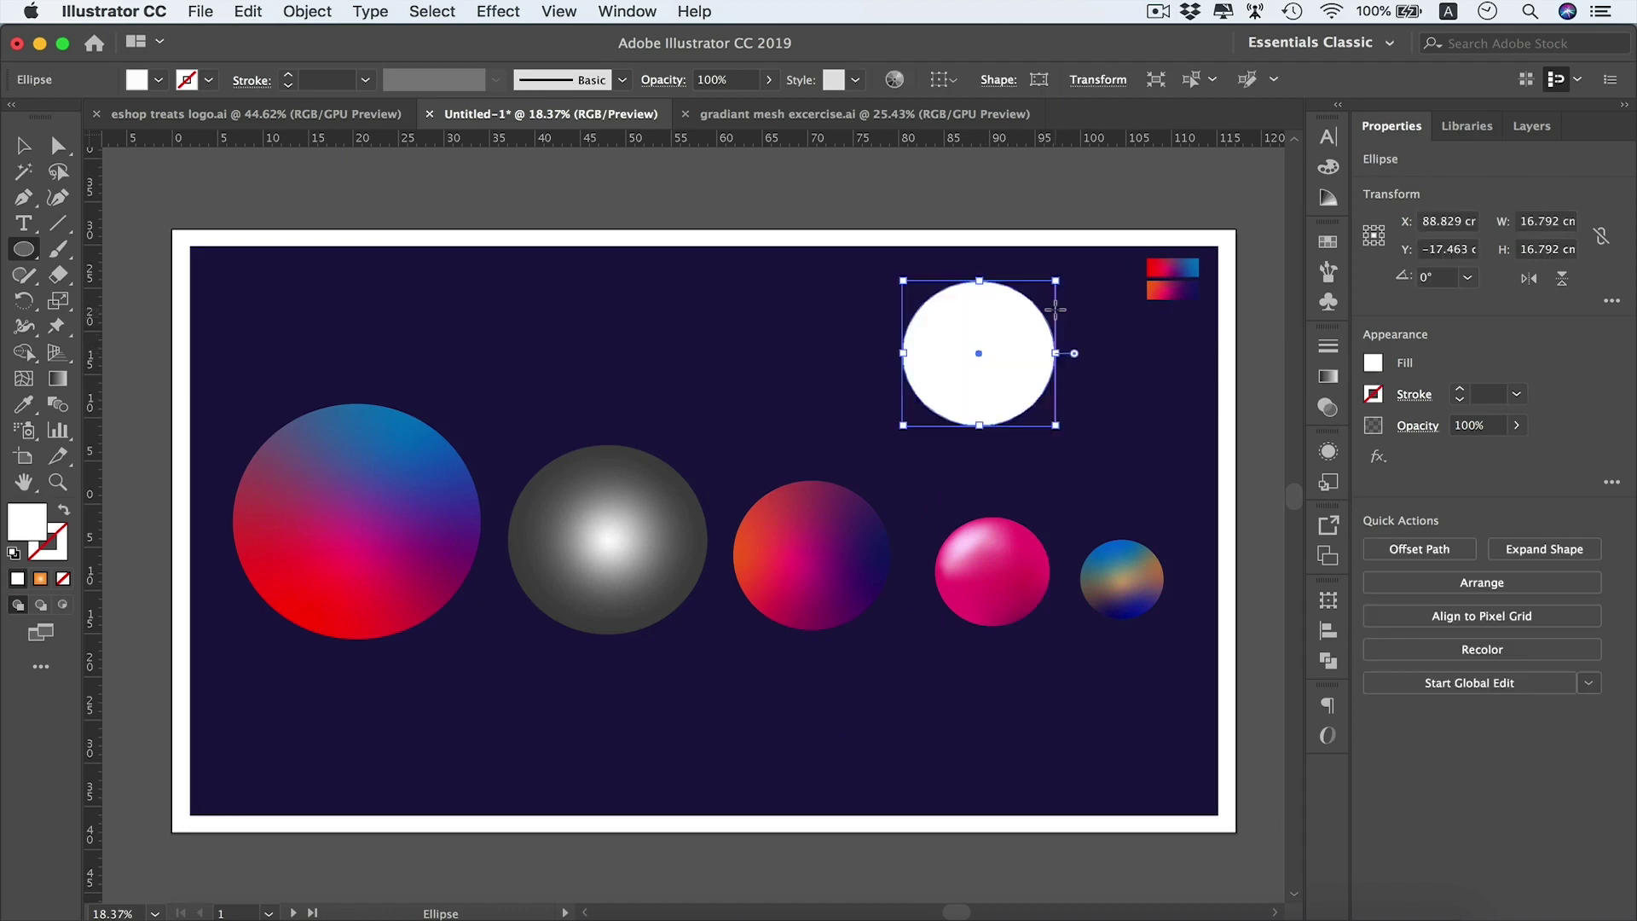
Apply a Freeform Gradient fill to the new circle from the Gradient panel
{"action": "left_click", "coordinate": [1326, 381]}
{"action": "scroll", "coordinate": [840, 407], "scroll_direction": "right", "scroll_amount": 2}
{"action": "scroll", "coordinate": [840, 407], "scroll_direction": "down", "scroll_amount": 1}
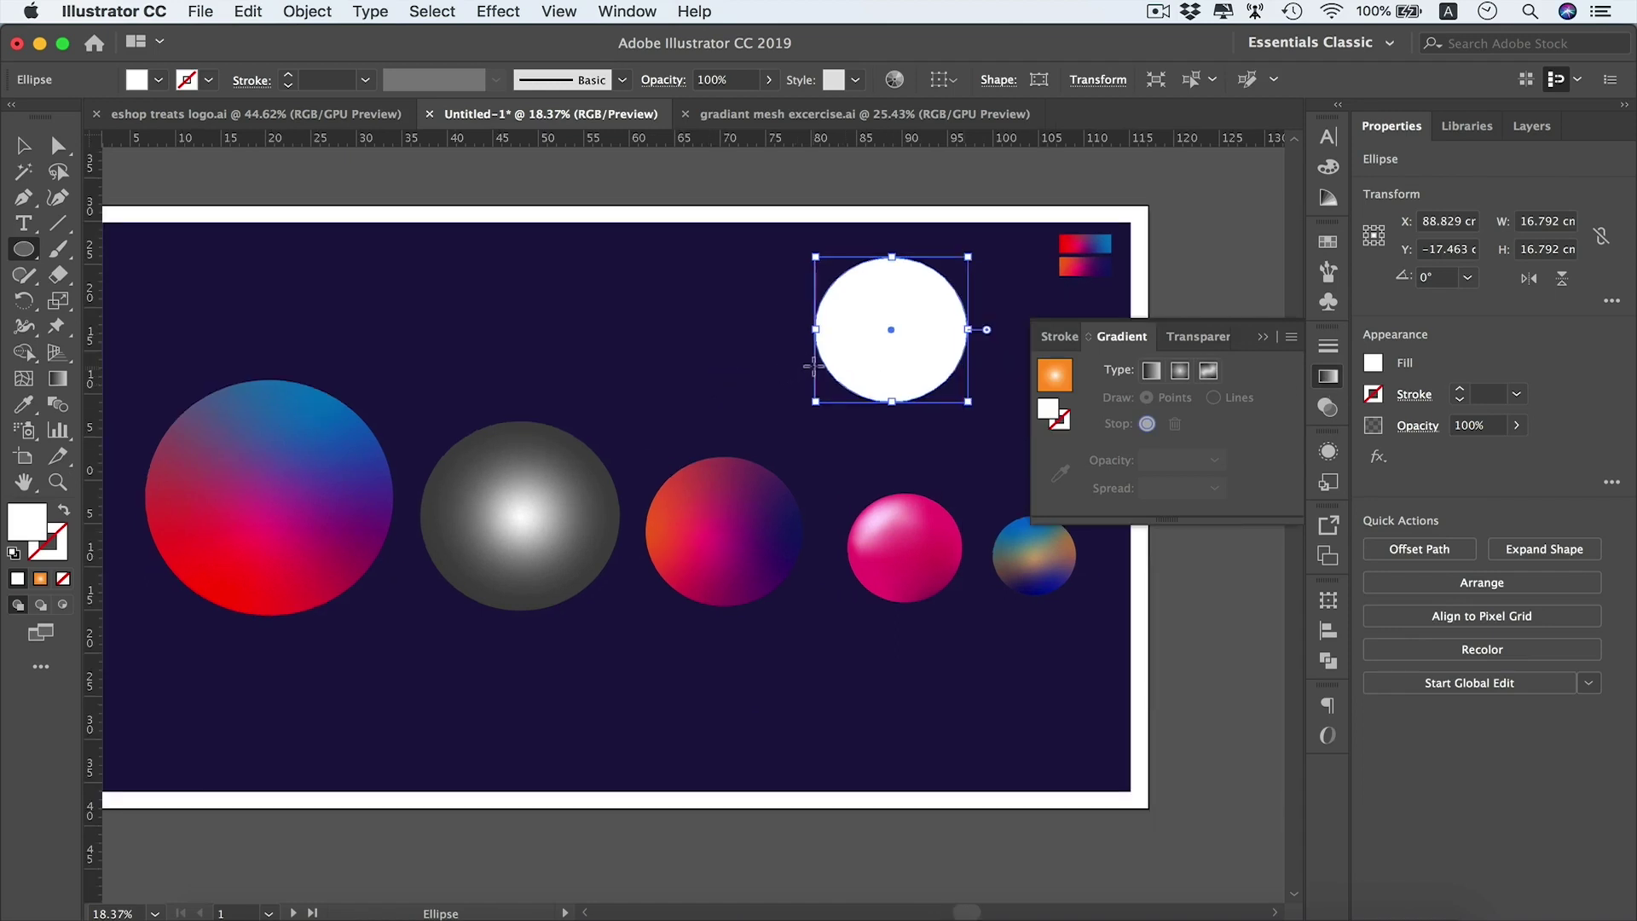
{"action": "left_click", "coordinate": [1207, 372]}
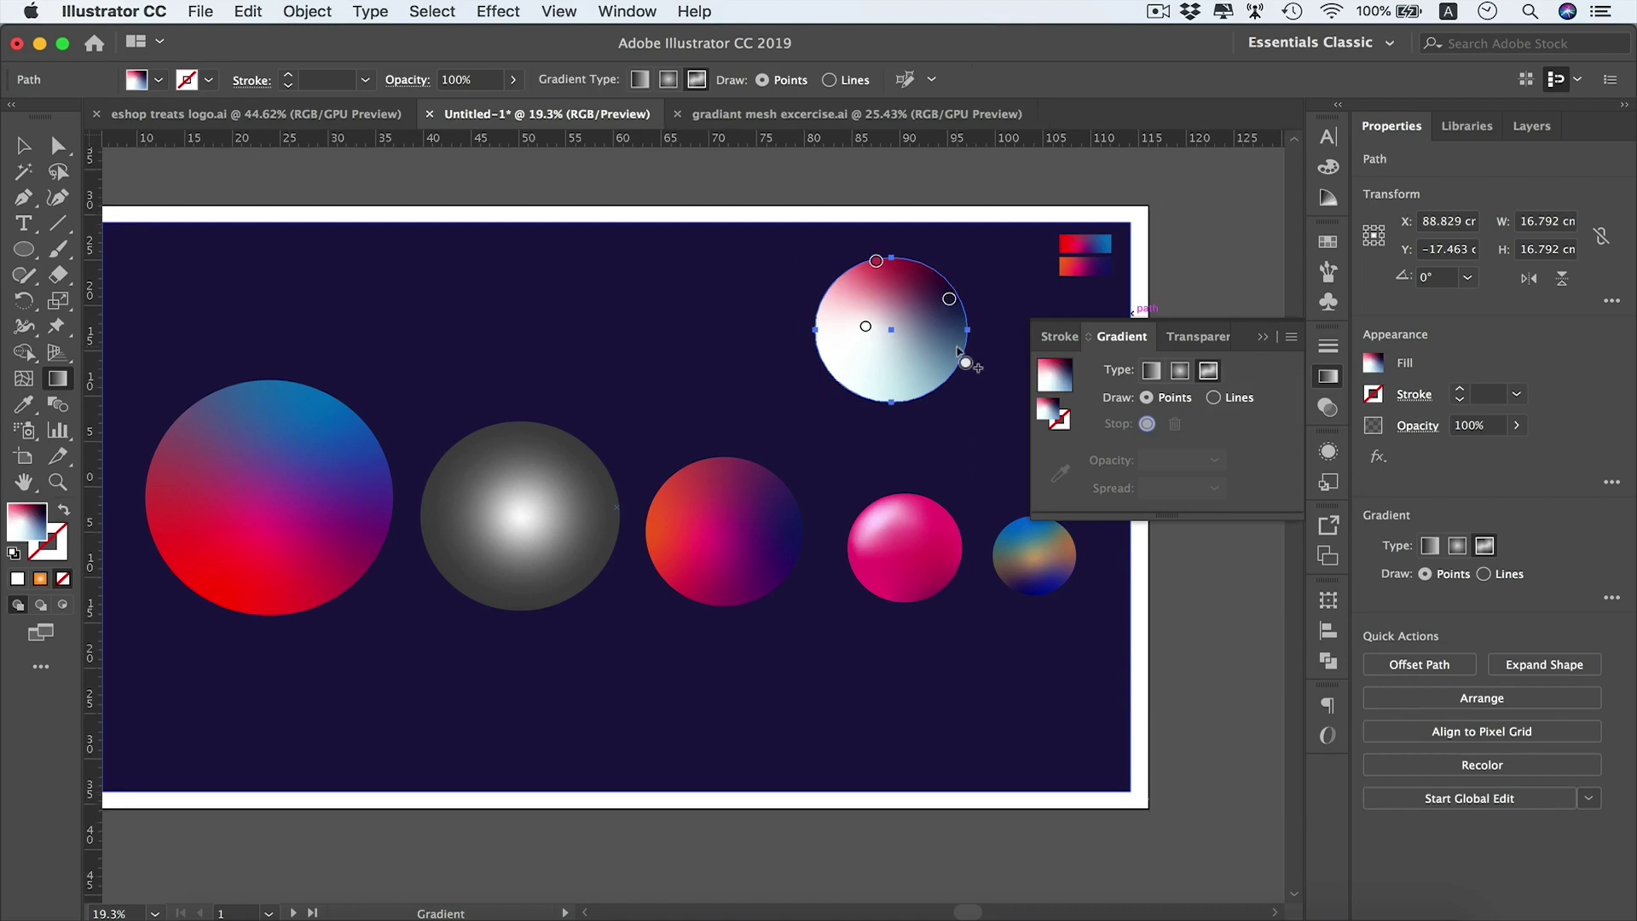
Try orange, red-orange and pink sampled from the lower circle on the left gradient point
{"action": "scroll", "coordinate": [966, 364], "scroll_direction": "up", "scroll_amount": 5}
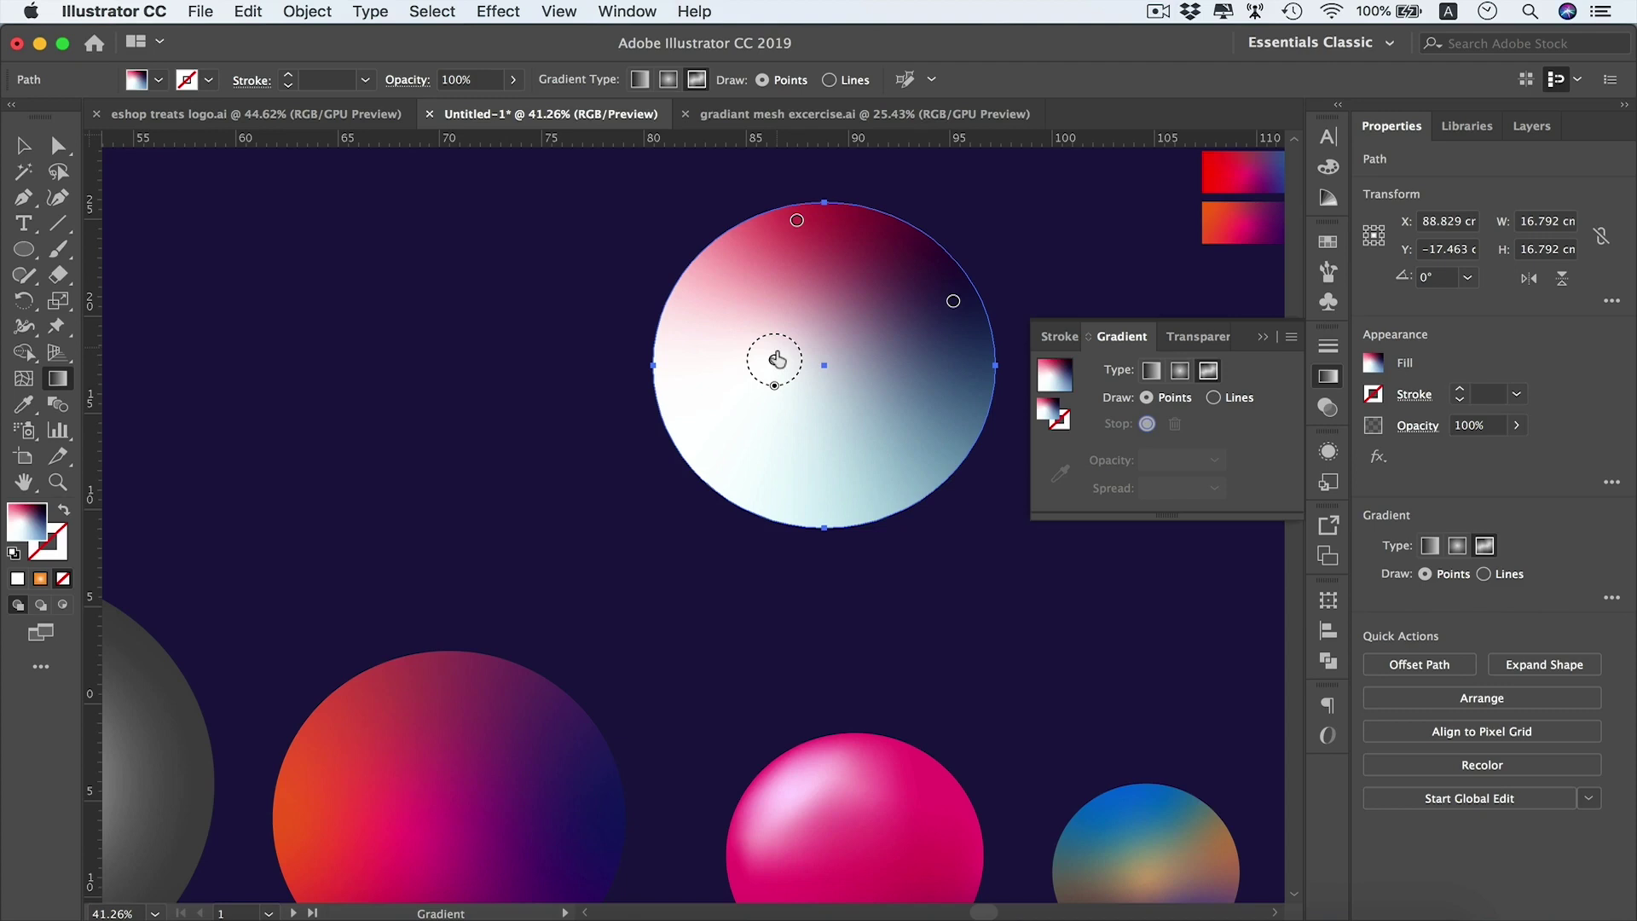
{"action": "left_click", "coordinate": [775, 363]}
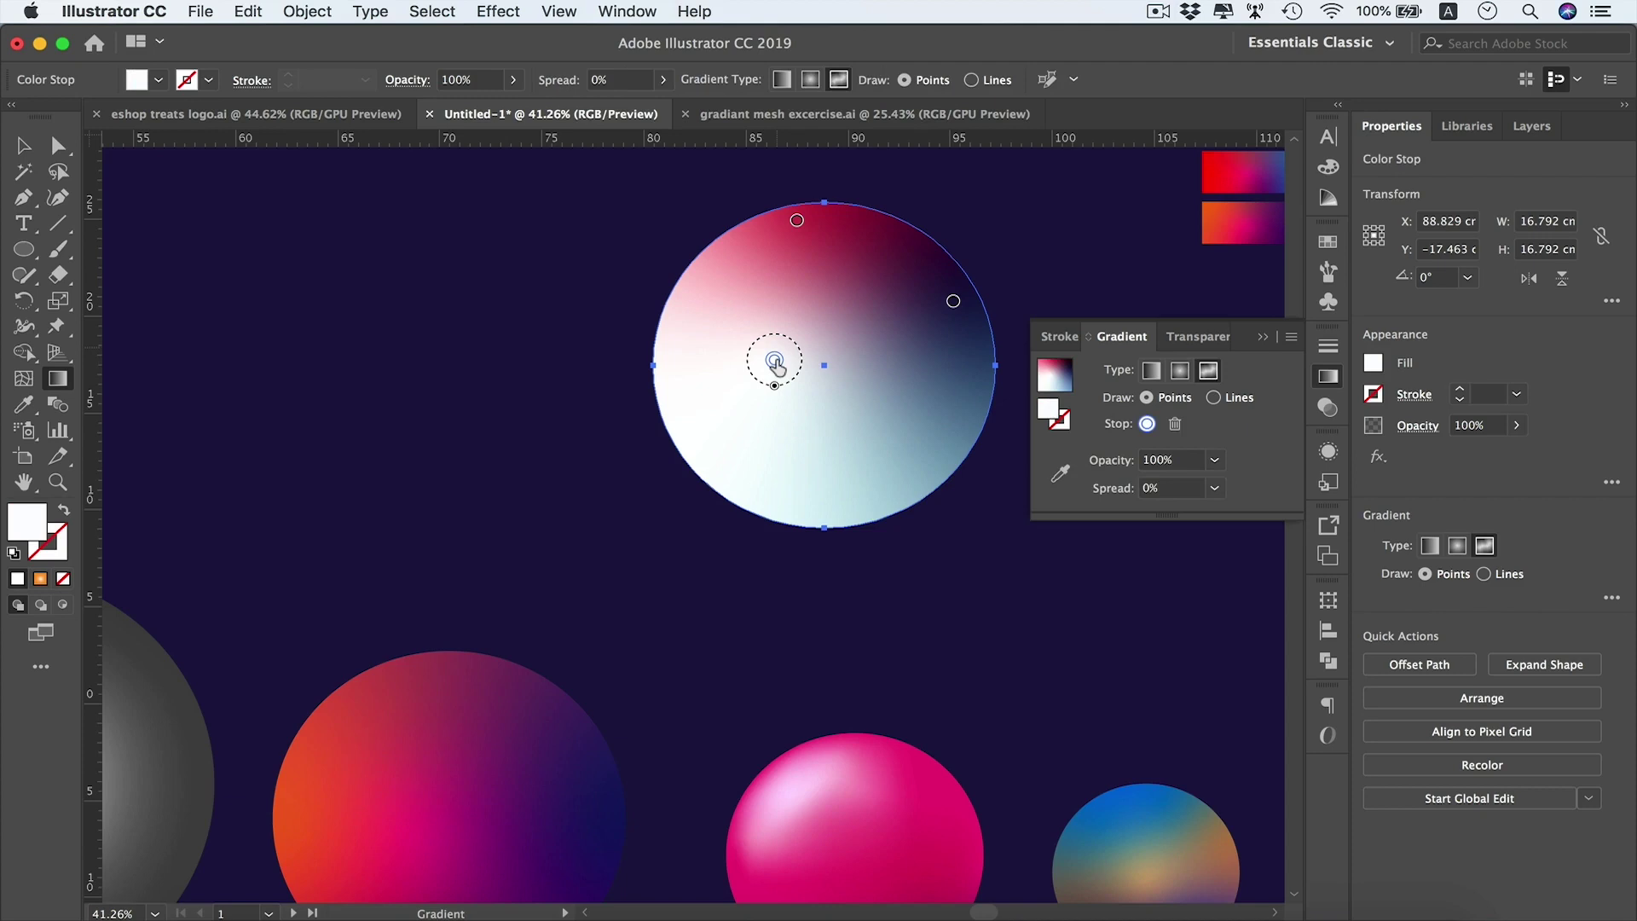
{"action": "double_click", "coordinate": [775, 363]}
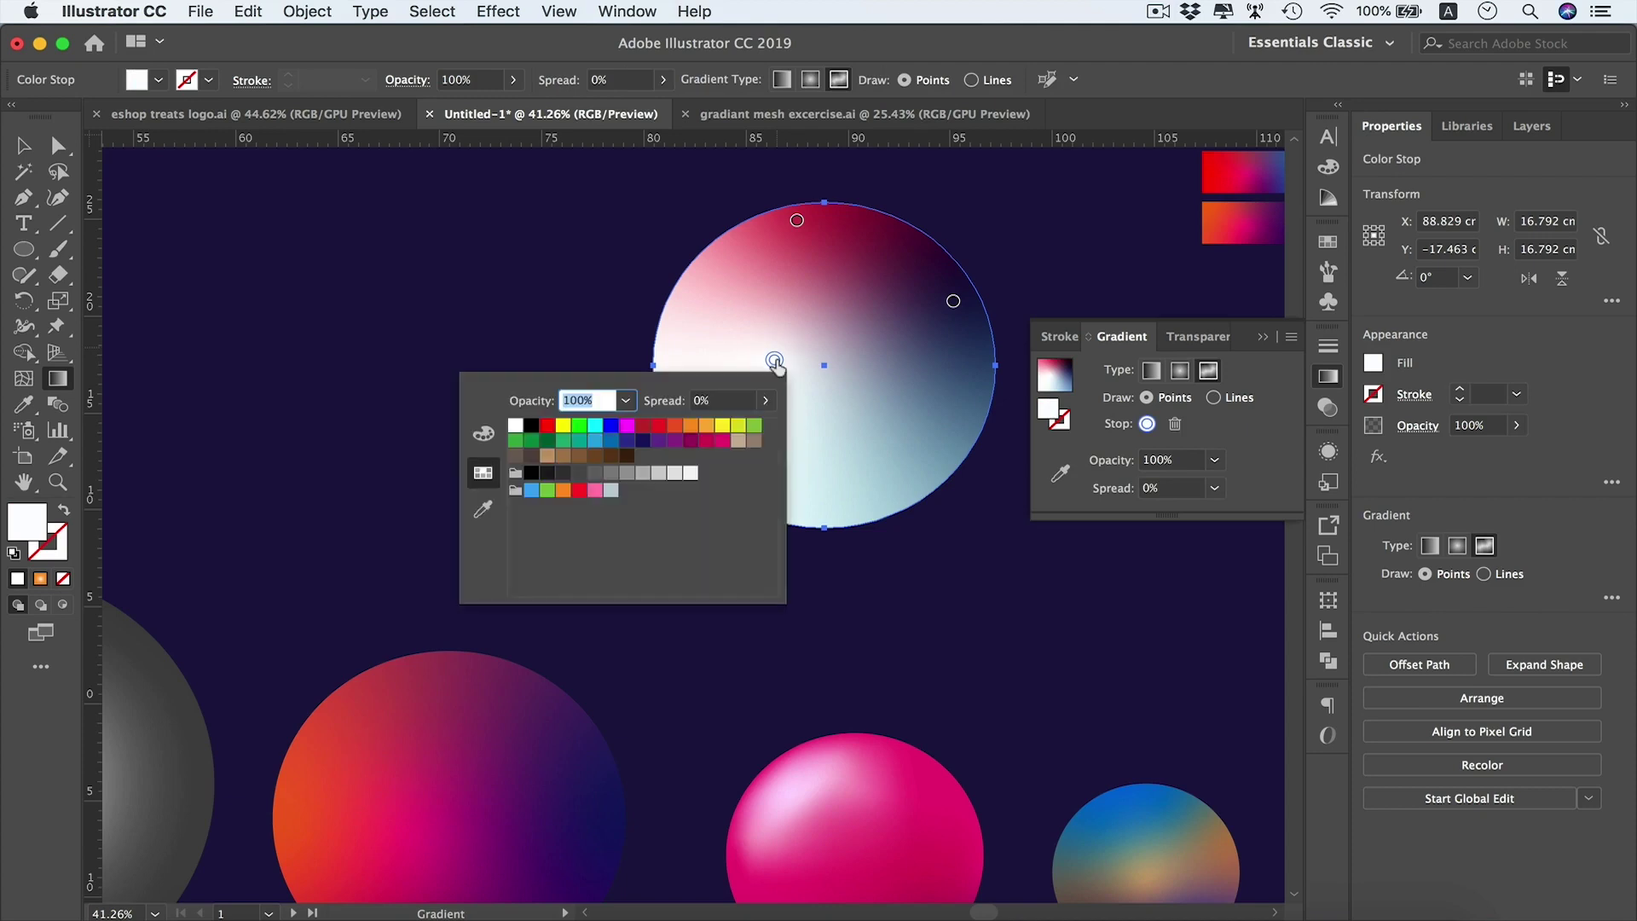
{"action": "left_click", "coordinate": [691, 427]}
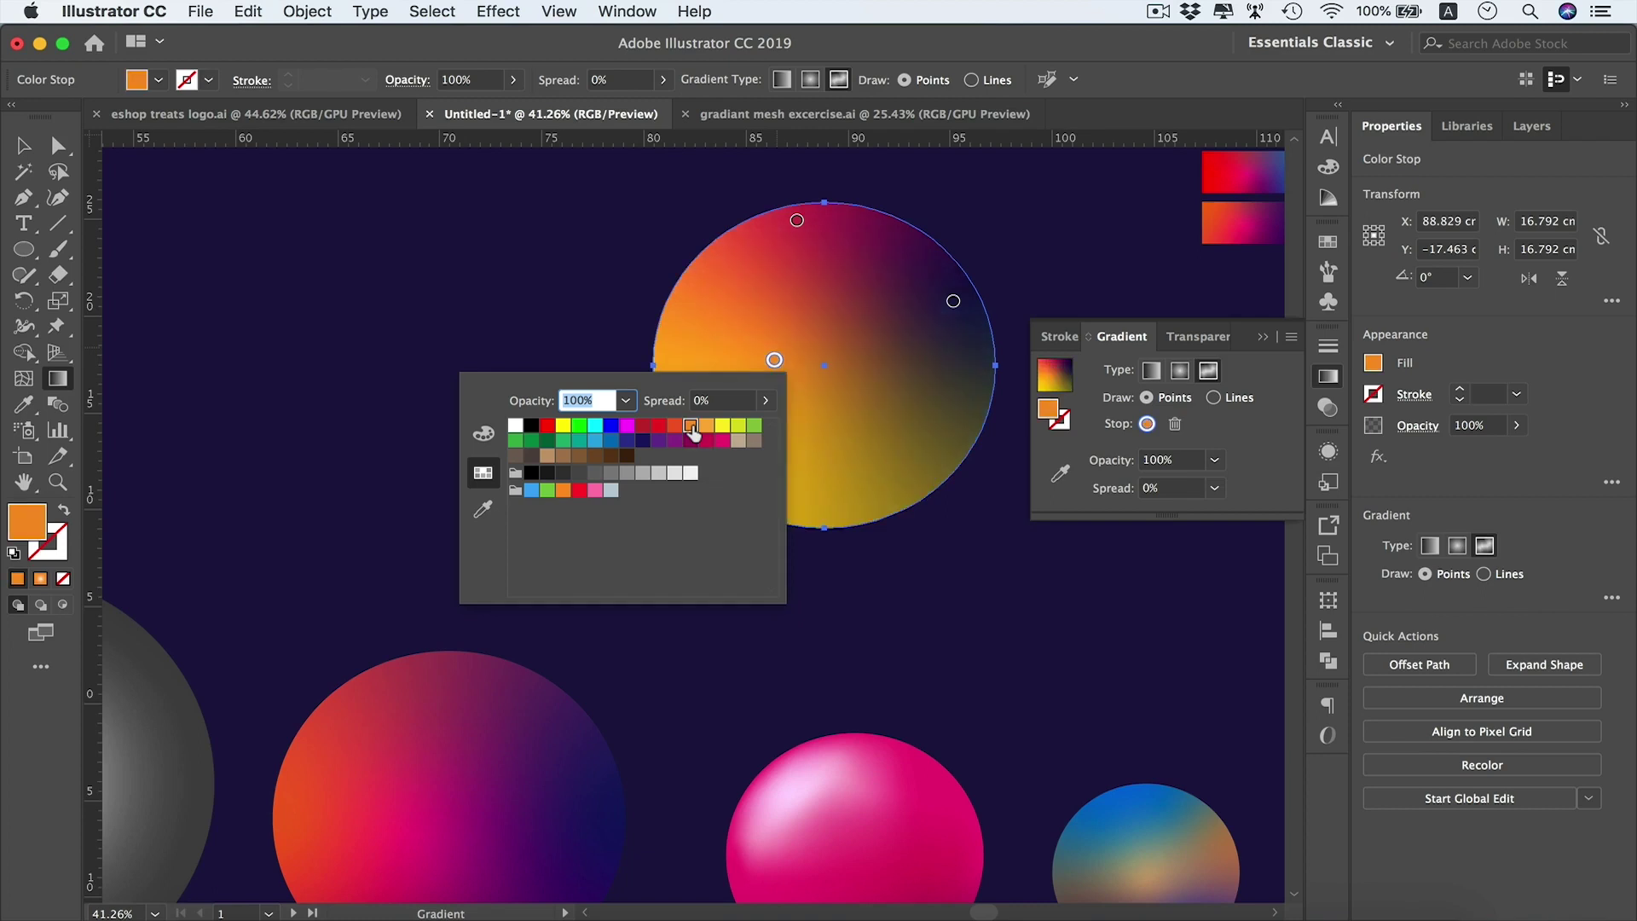
{"action": "left_click", "coordinate": [674, 426]}
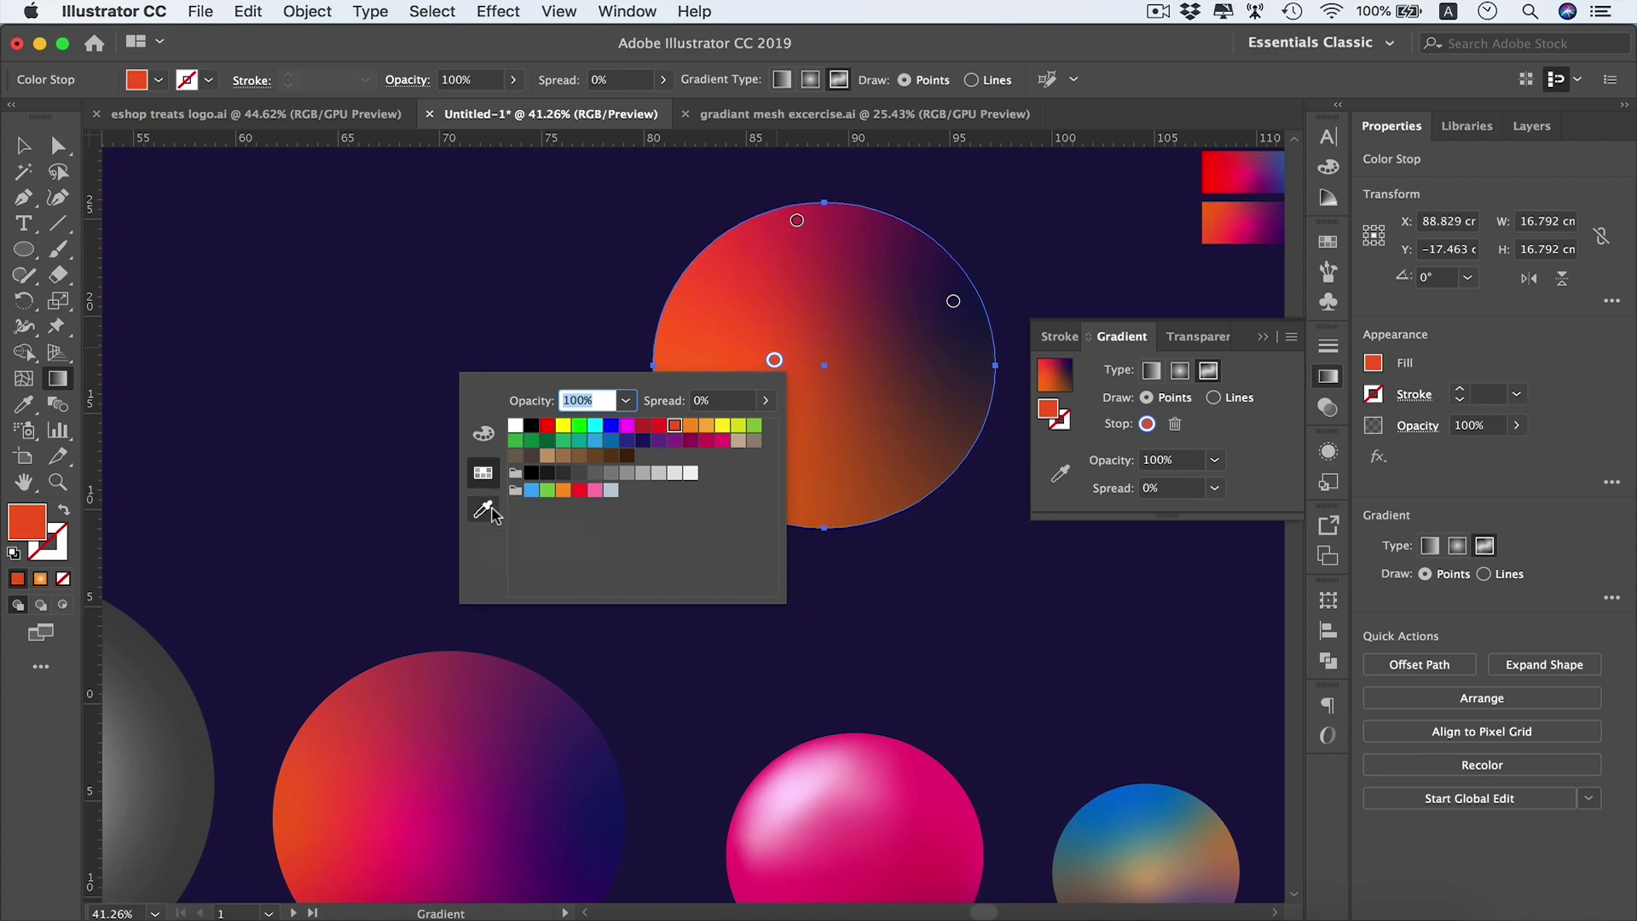
{"action": "left_click", "coordinate": [484, 509]}
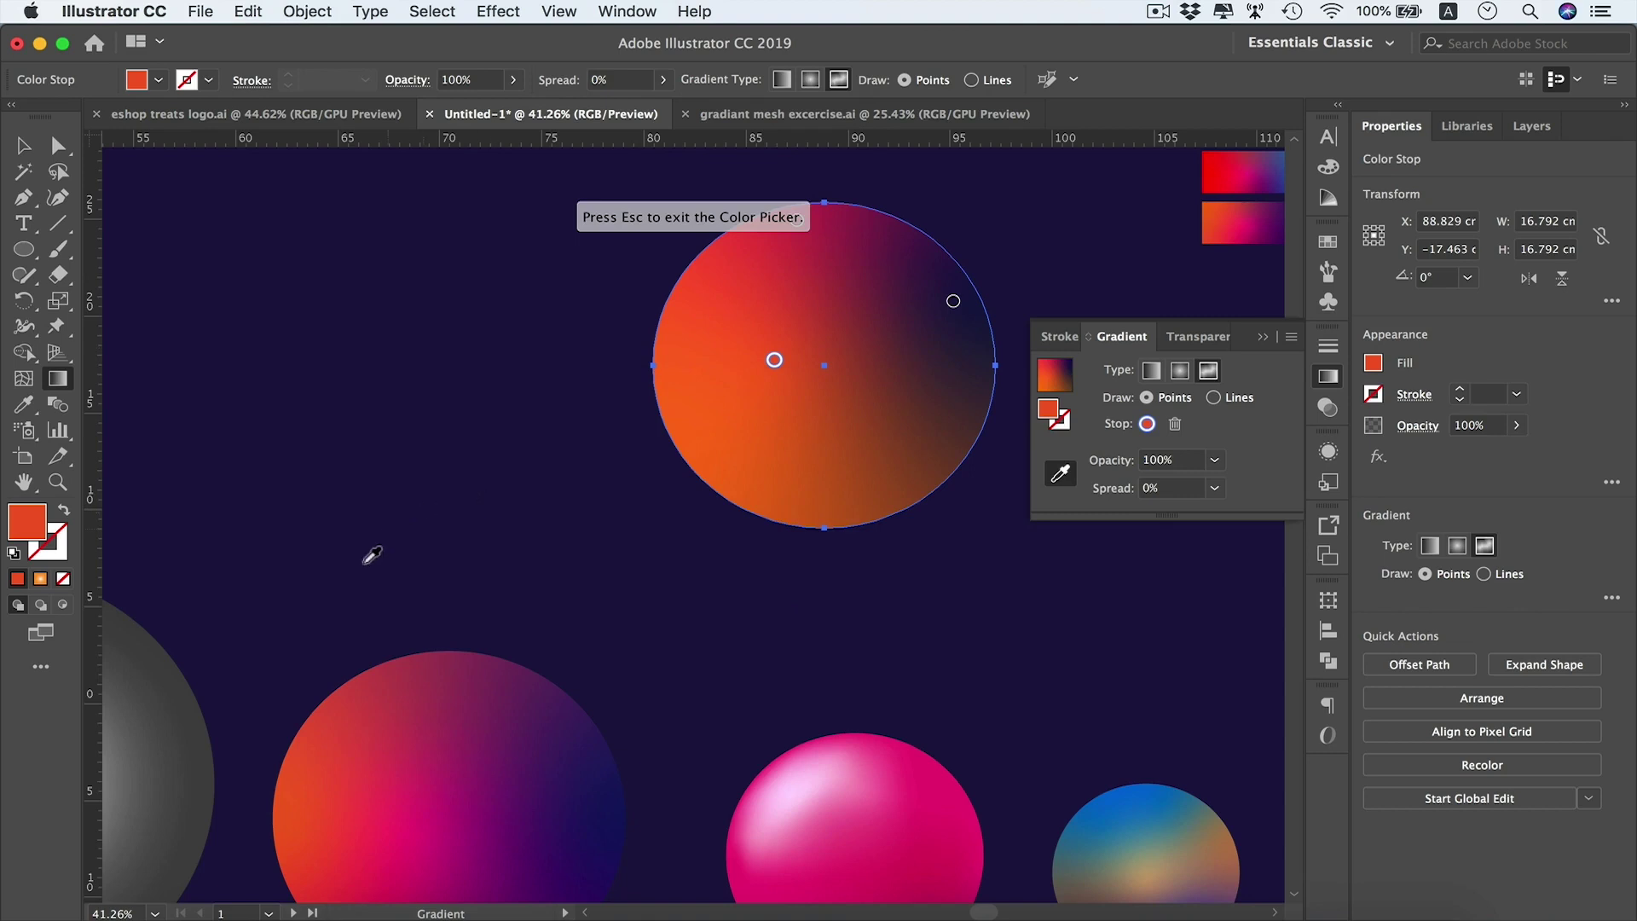
{"action": "left_click", "coordinate": [442, 819]}
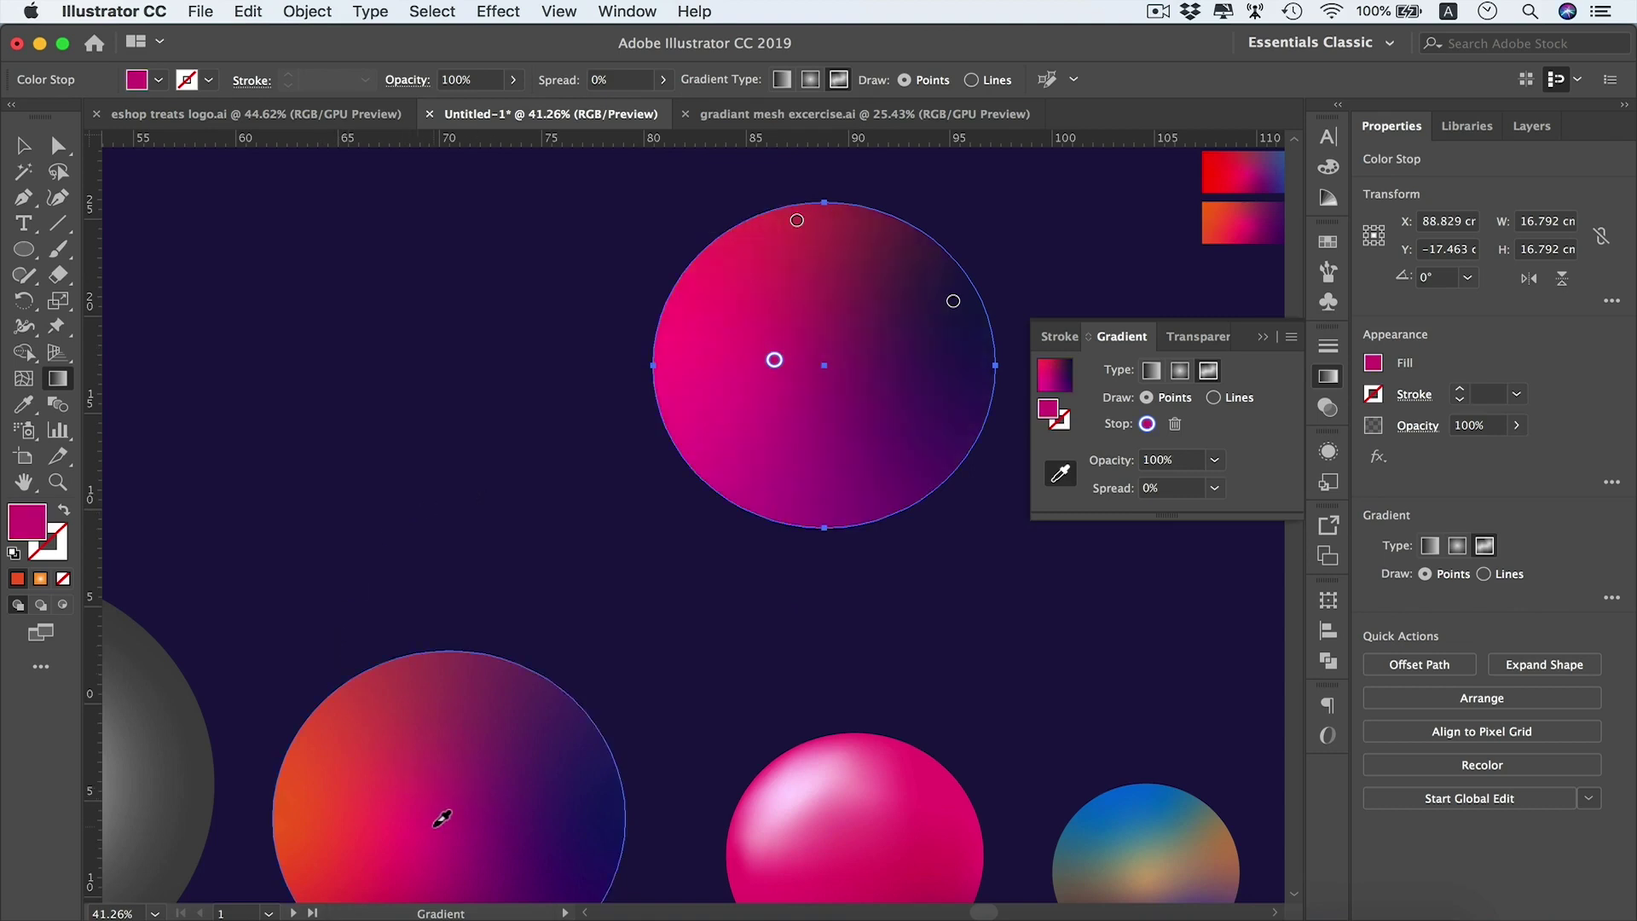
Set the left gradient point to the red swatch
{"action": "double_click", "coordinate": [774, 360]}
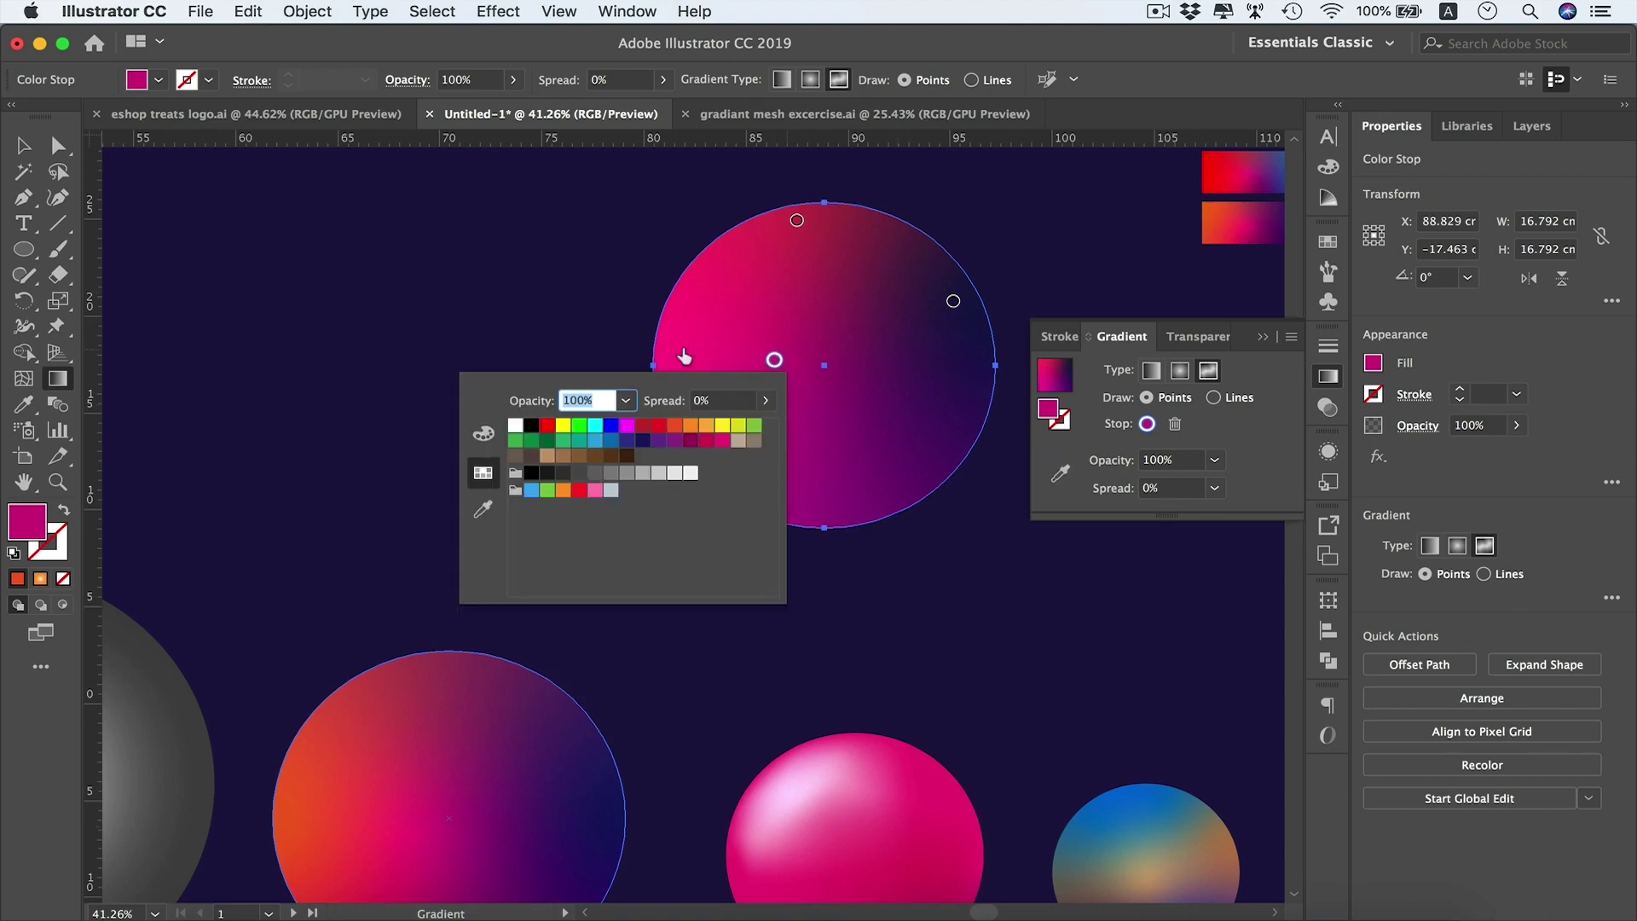
{"action": "left_click", "coordinate": [484, 435]}
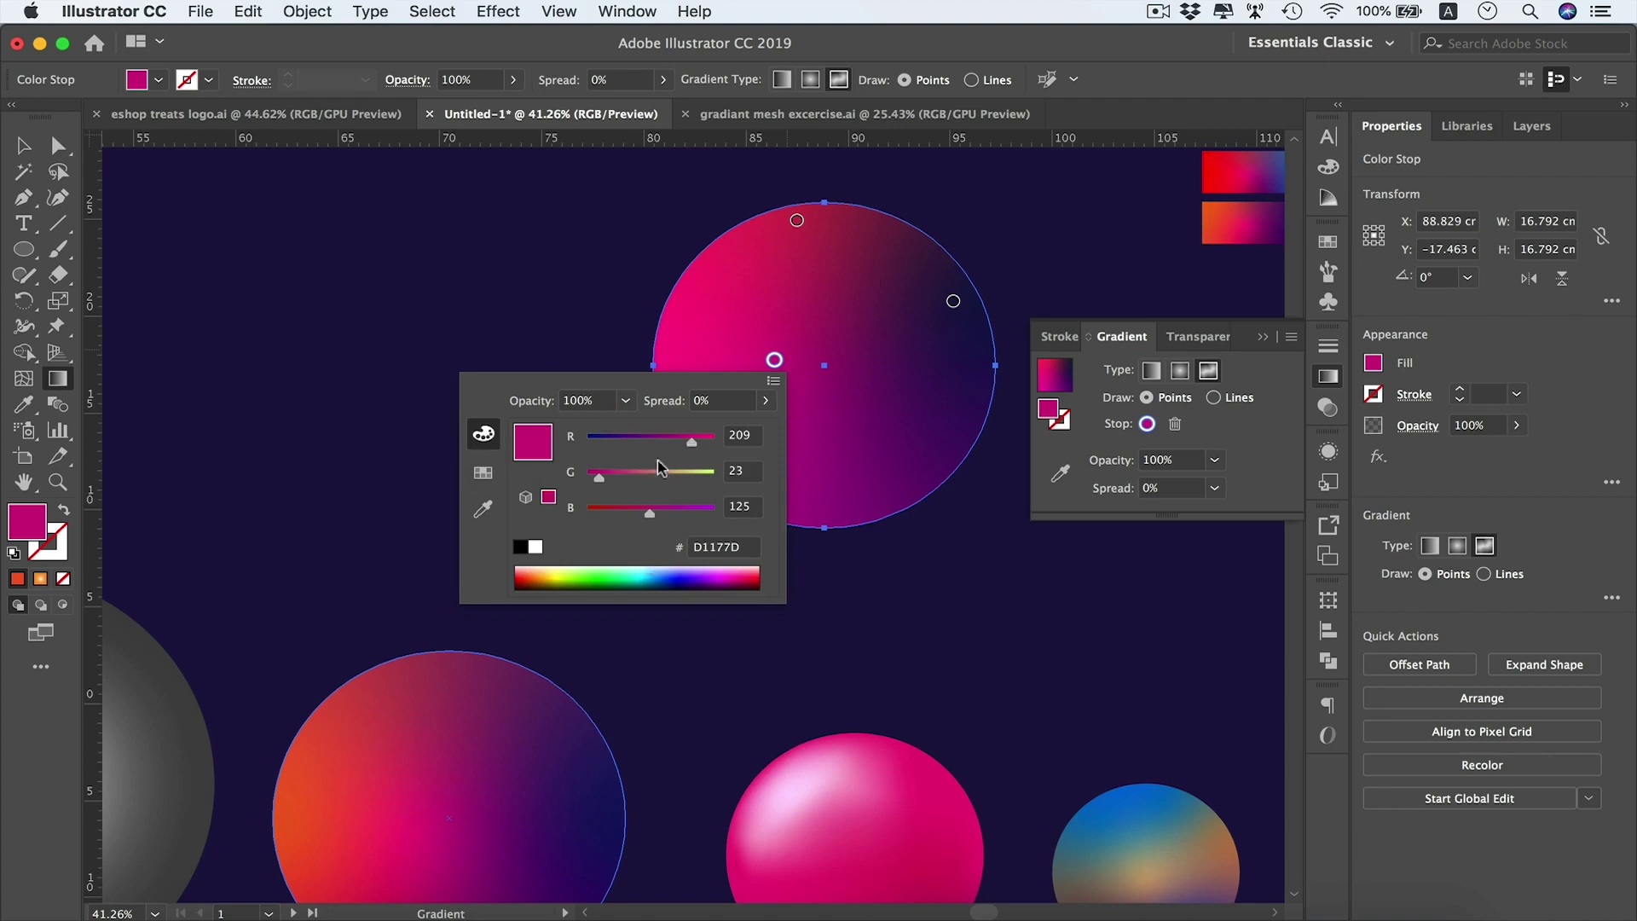
{"action": "left_click", "coordinate": [483, 472]}
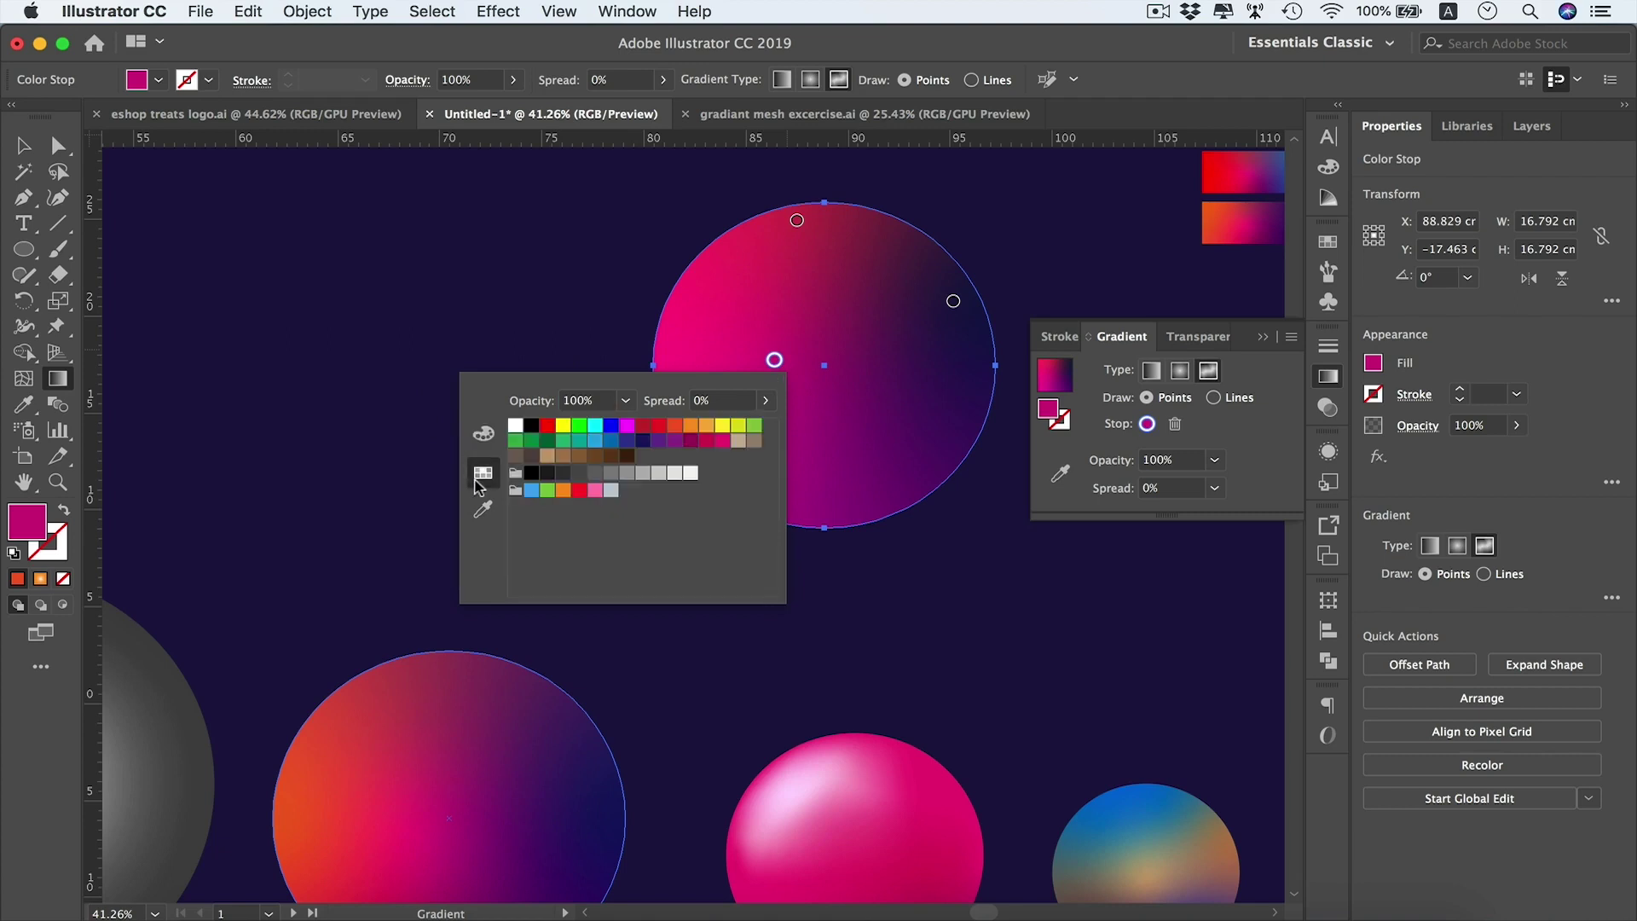
{"action": "left_click", "coordinate": [664, 430]}
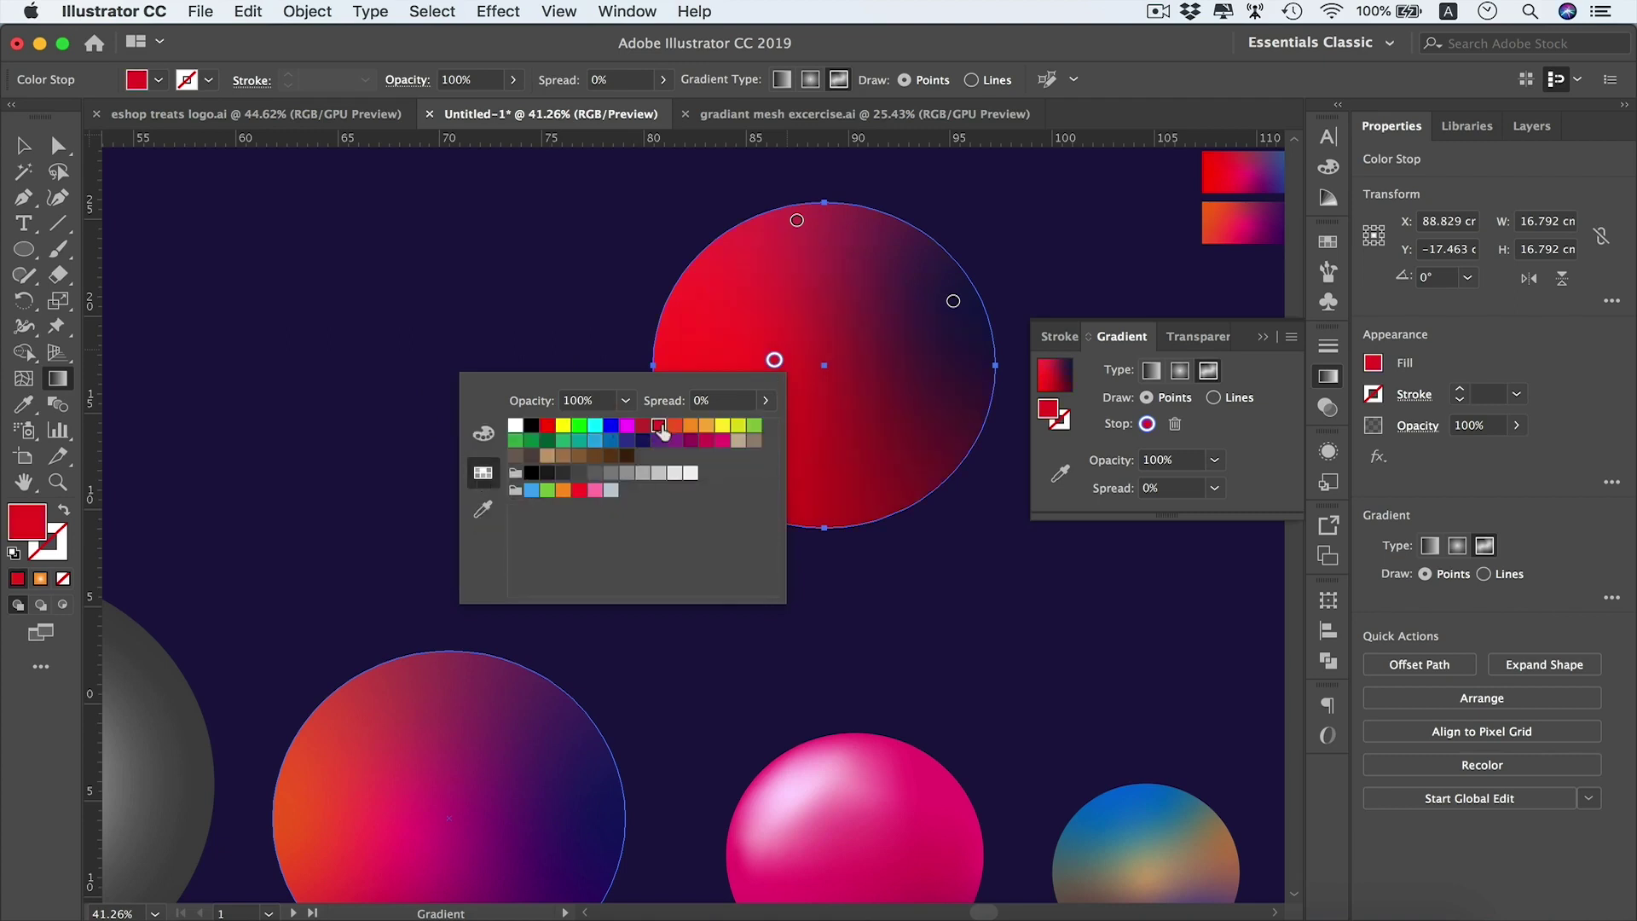
{"action": "left_click", "coordinate": [775, 362]}
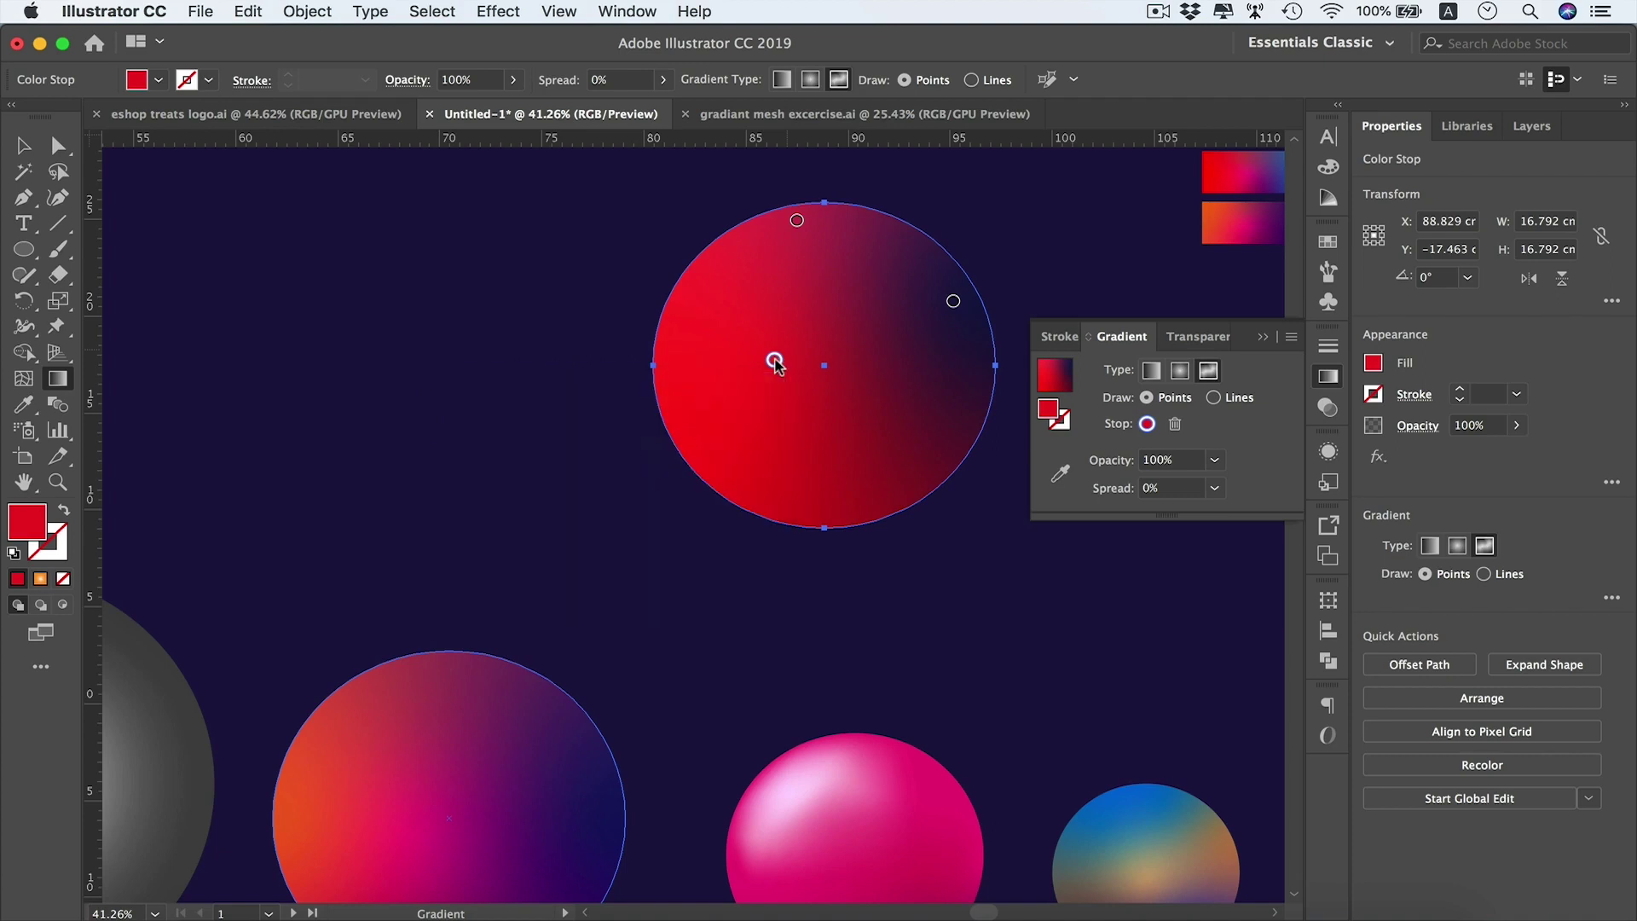
Drag the red gradient point down near the circle's bottom edge
{"action": "mouse_move", "coordinate": [776, 364]}
{"action": "mouse_move", "coordinate": [775, 362]}
{"action": "left_mouse_down"}
{"action": "mouse_move", "coordinate": [709, 346]}
{"action": "mouse_move", "coordinate": [713, 365]}
{"action": "mouse_move", "coordinate": [826, 395]}
{"action": "mouse_move", "coordinate": [773, 321]}
{"action": "mouse_move", "coordinate": [852, 369]}
{"action": "mouse_move", "coordinate": [921, 376]}
{"action": "mouse_move", "coordinate": [844, 380]}
{"action": "mouse_move", "coordinate": [868, 305]}
{"action": "mouse_move", "coordinate": [969, 433]}
{"action": "mouse_move", "coordinate": [815, 370]}
{"action": "mouse_move", "coordinate": [771, 435]}
{"action": "mouse_move", "coordinate": [725, 427]}
{"action": "mouse_move", "coordinate": [909, 423]}
{"action": "mouse_move", "coordinate": [807, 482]}
{"action": "left_mouse_up"}
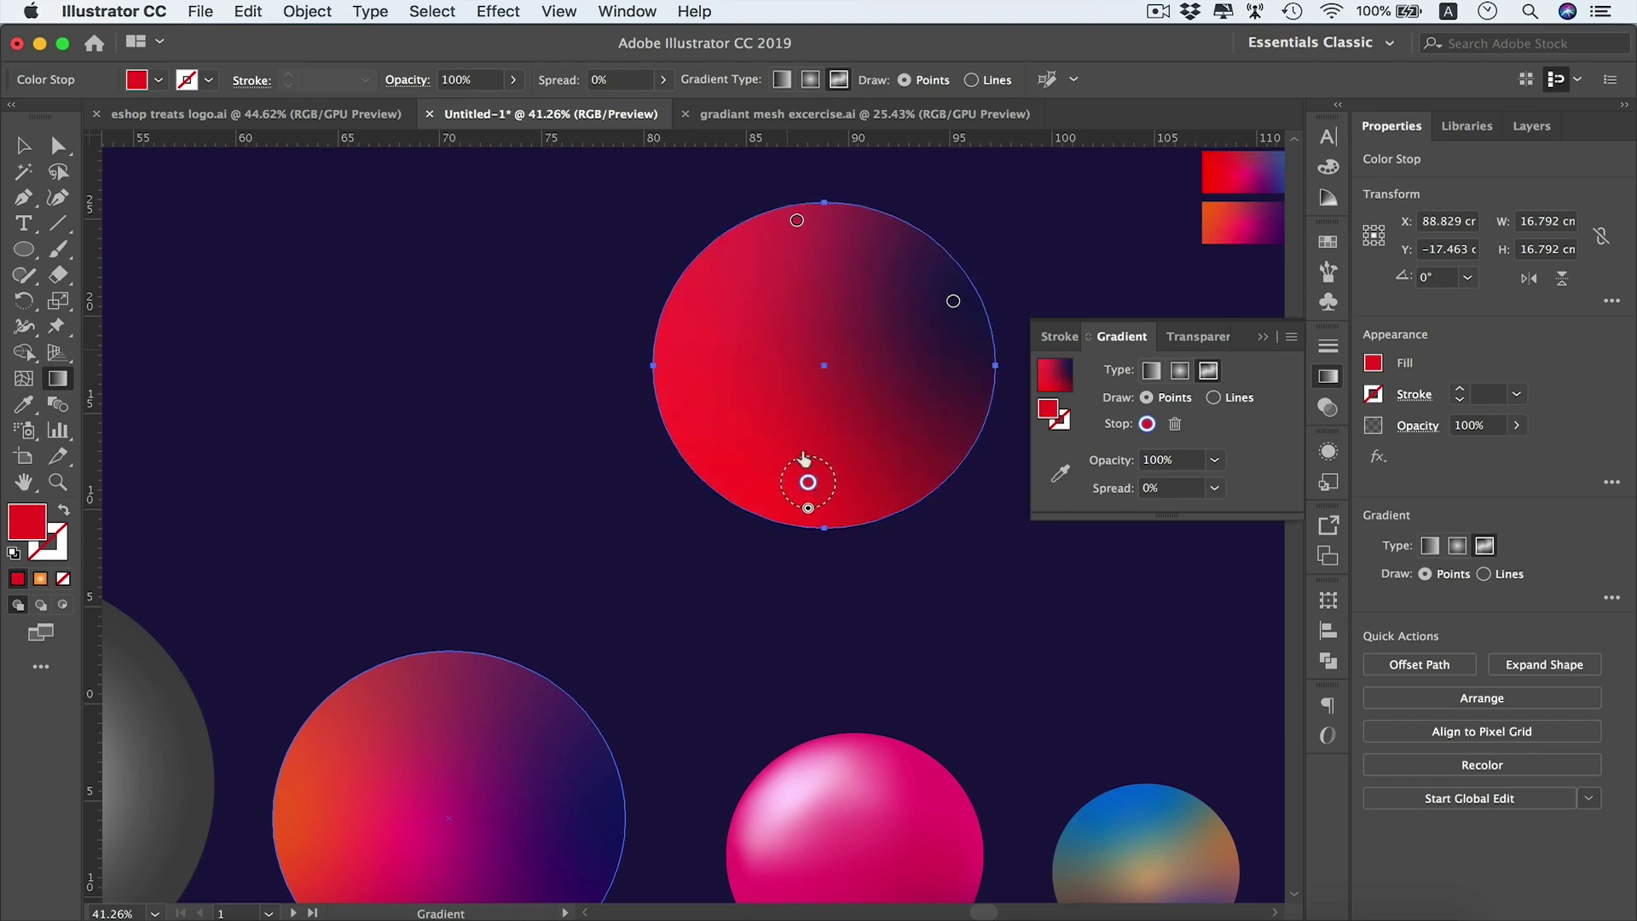
Add a yellow-orange gradient point on the circle's left side
{"action": "left_click", "coordinate": [705, 388]}
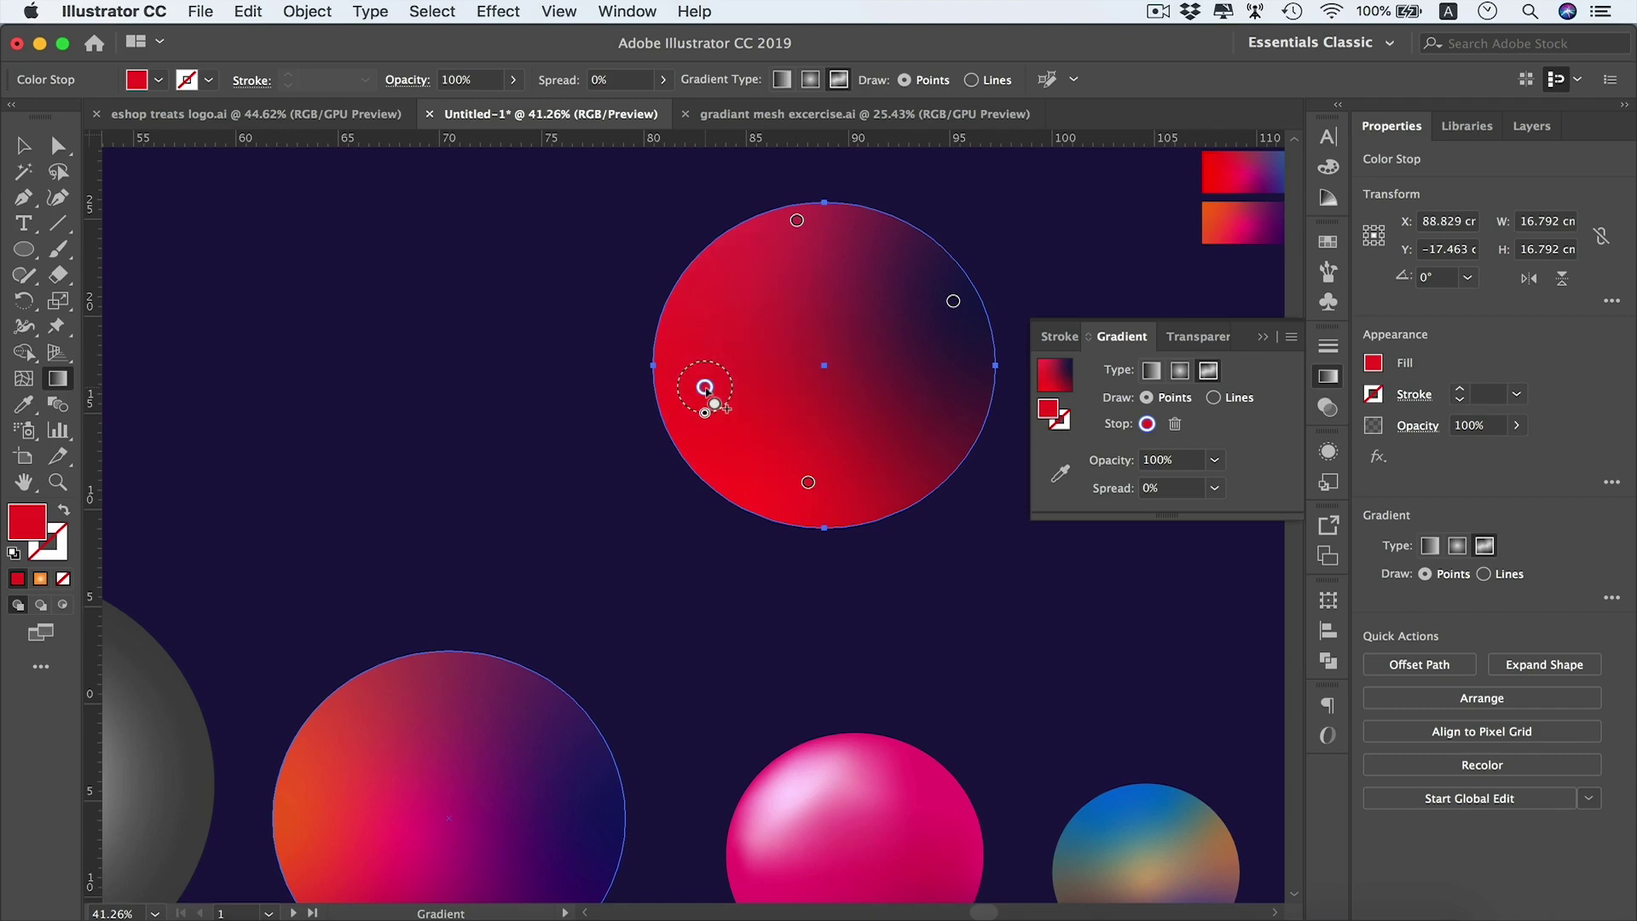
{"action": "double_click", "coordinate": [705, 388]}
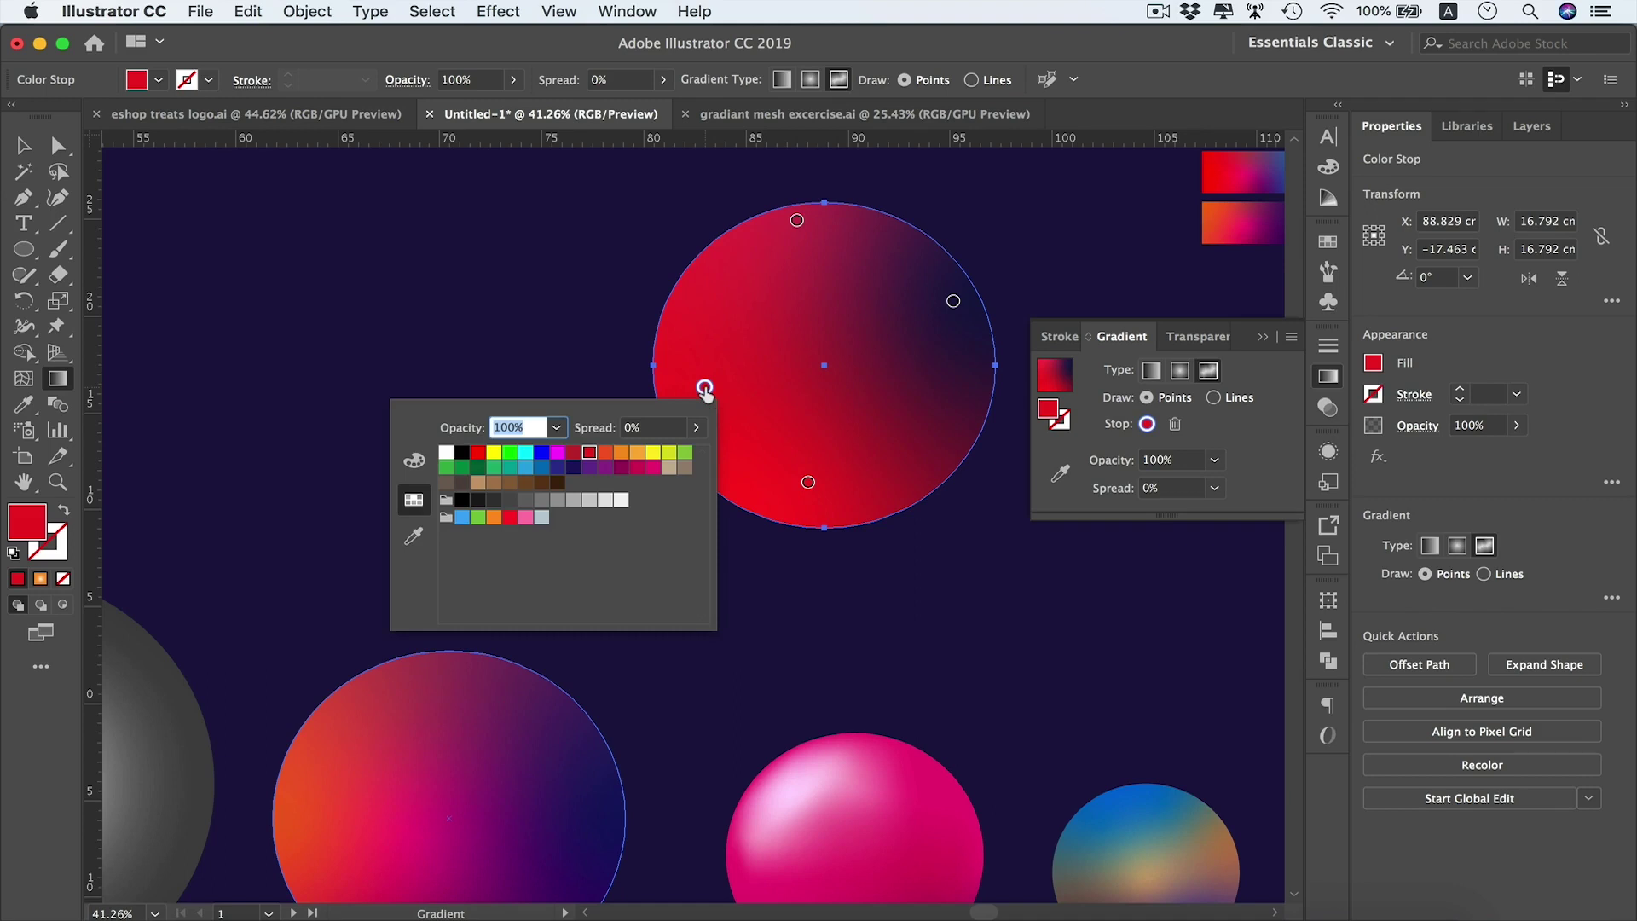
{"action": "left_click", "coordinate": [623, 457]}
{"action": "left_click", "coordinate": [639, 457]}
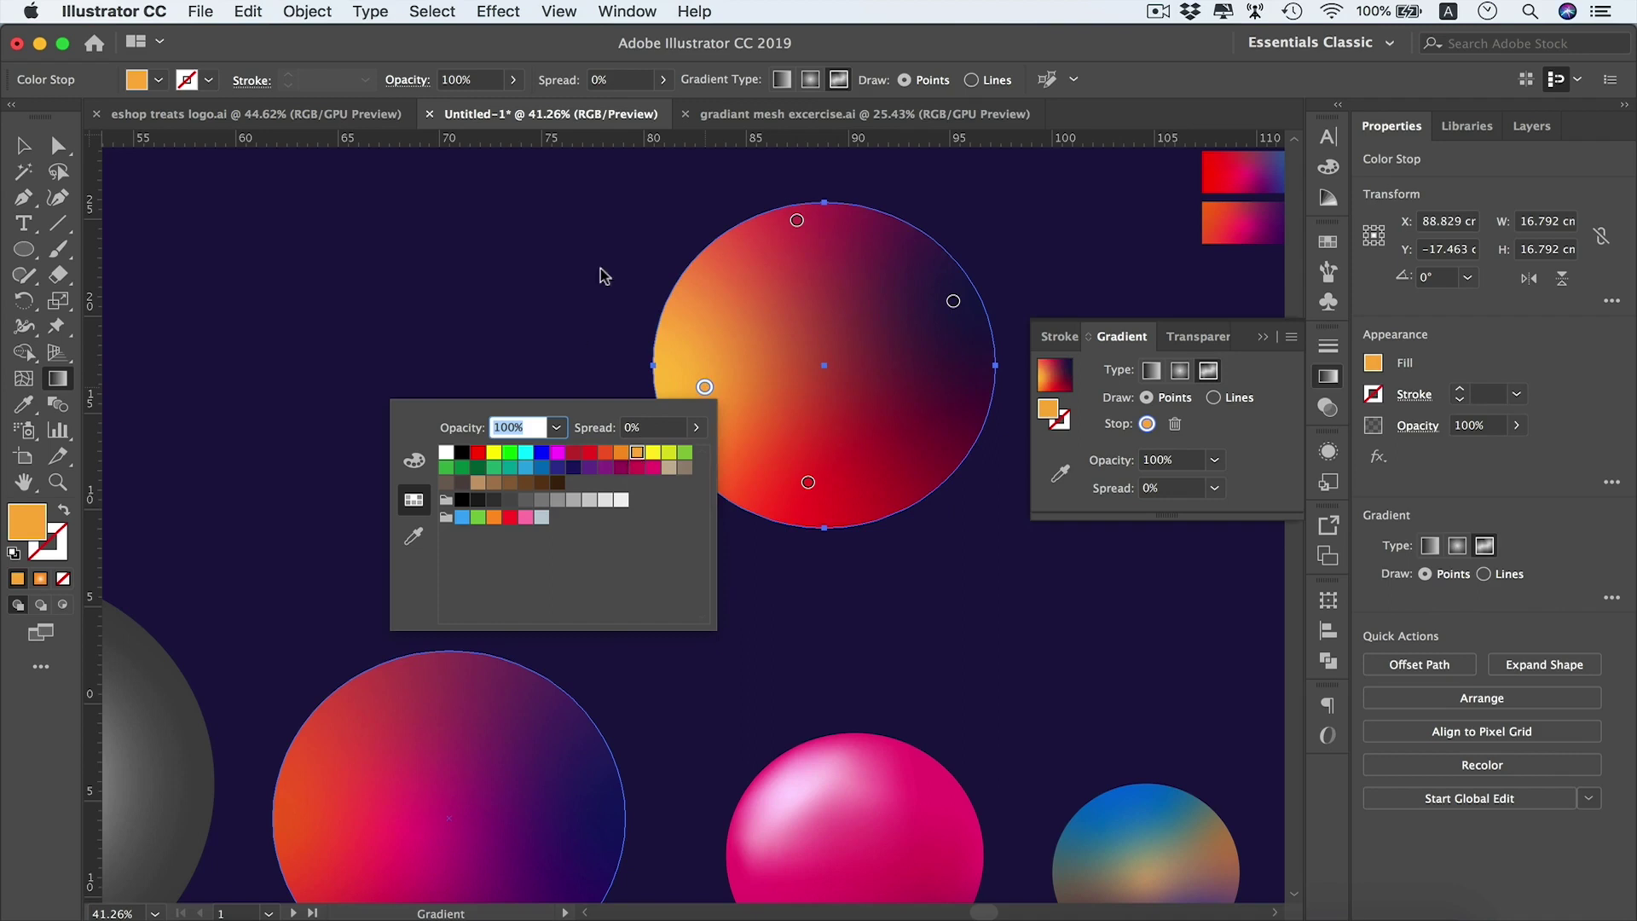
{"action": "left_click", "coordinate": [796, 223]}
Colour the top gradient point blue
{"action": "left_click", "coordinate": [796, 223]}
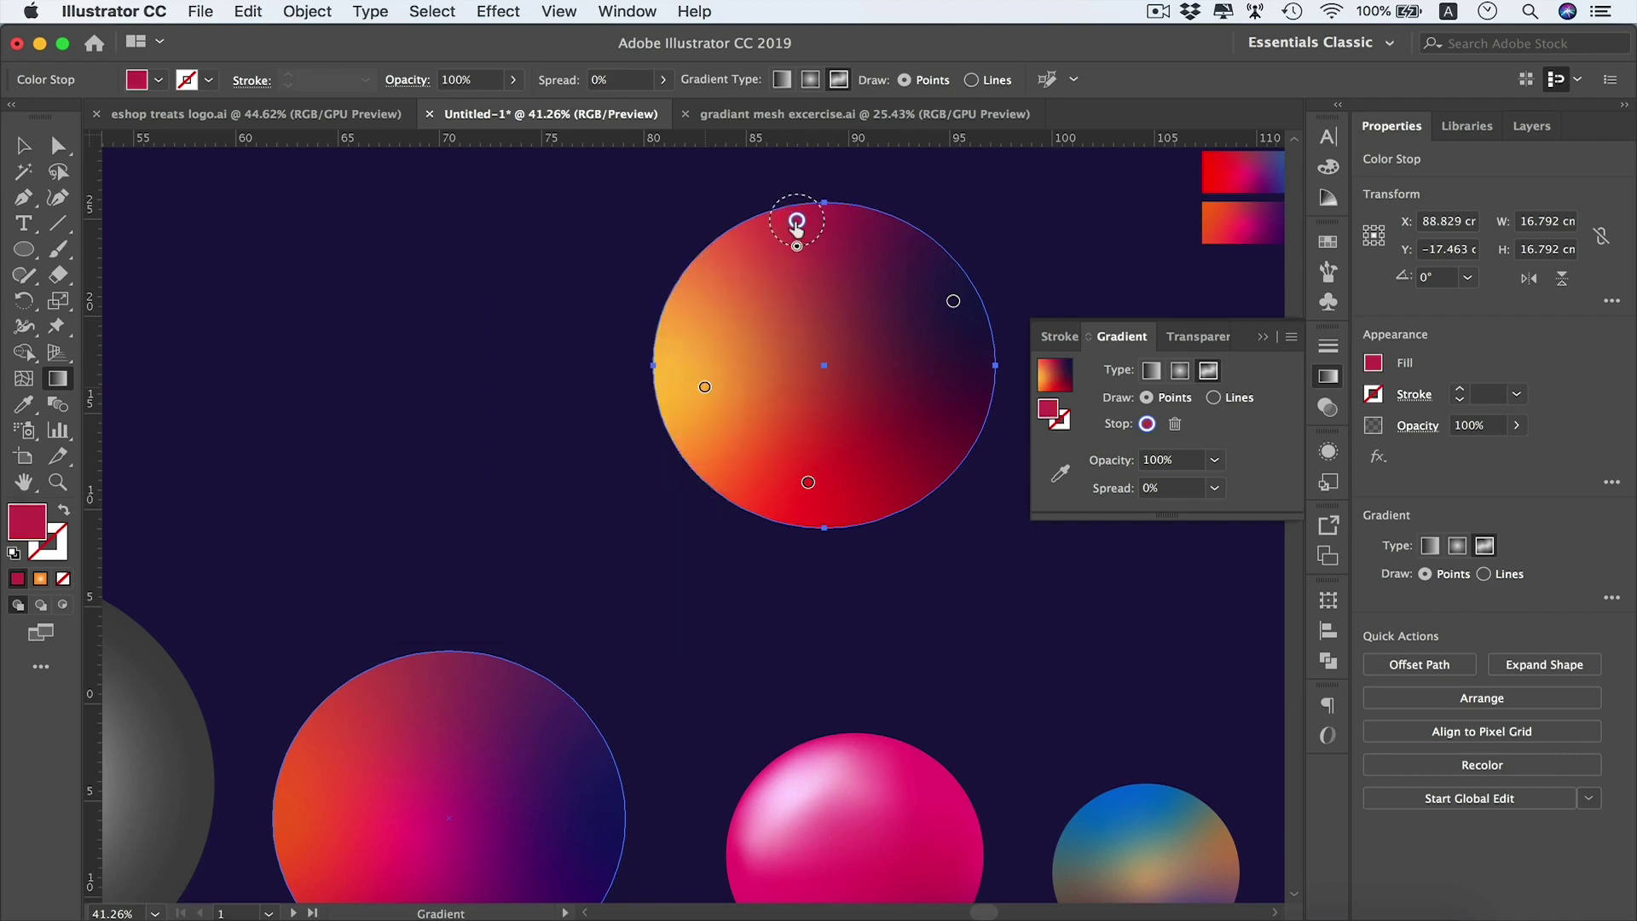
{"action": "double_click", "coordinate": [796, 222]}
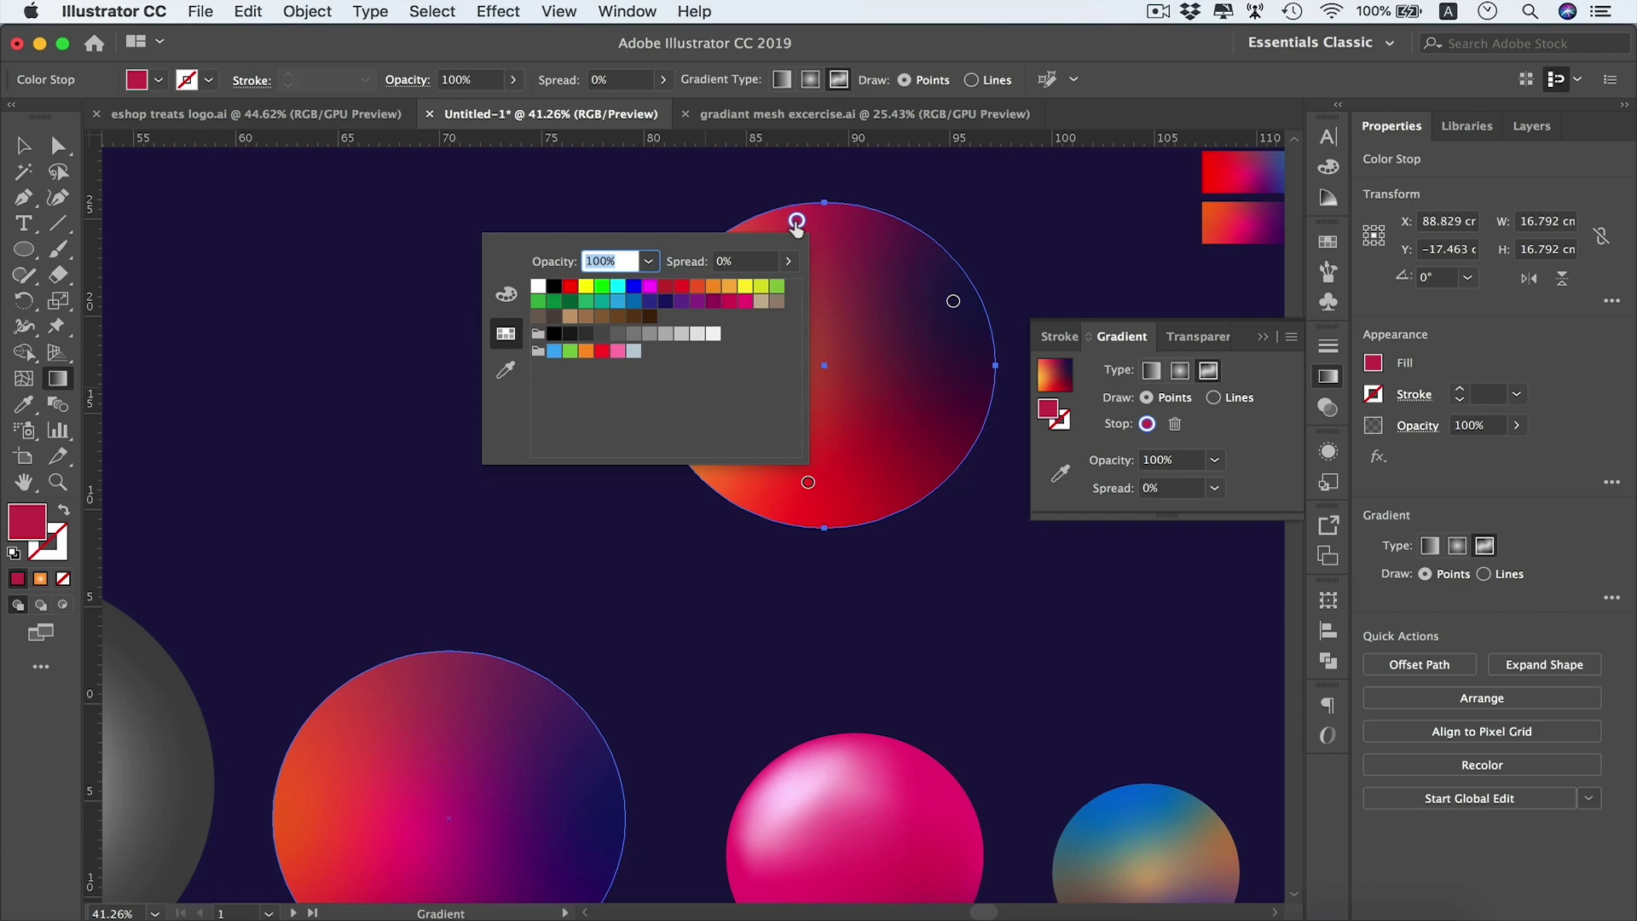
{"action": "left_click", "coordinate": [620, 307]}
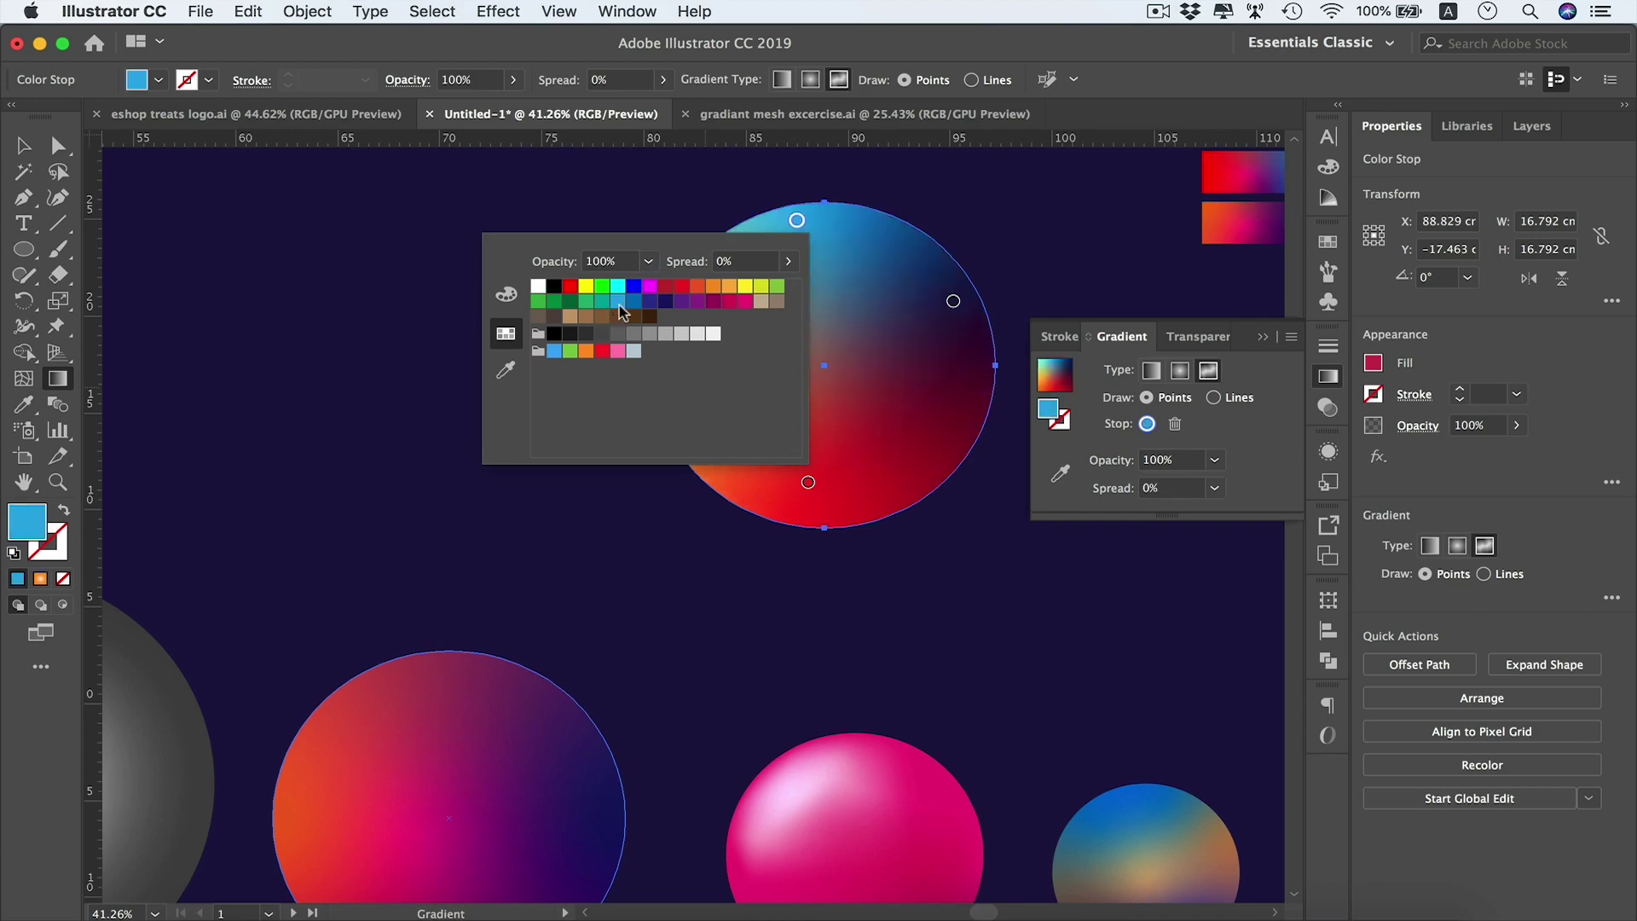
{"action": "left_click", "coordinate": [652, 198]}
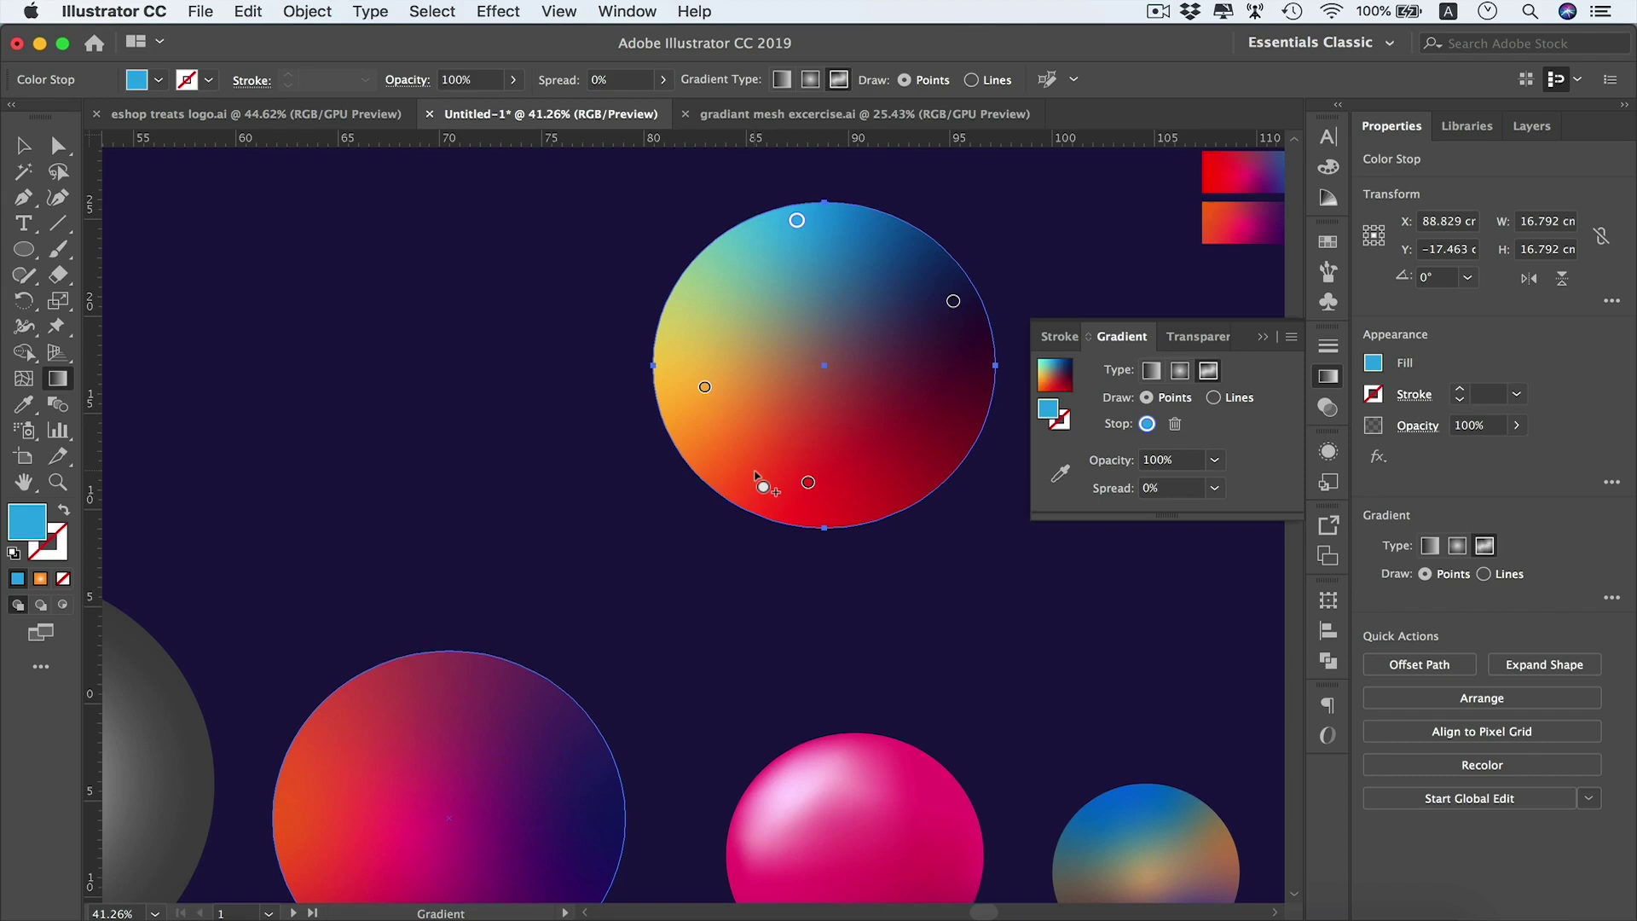
Widen the bottom red point's spread and add a new point on the circle's right side
{"action": "left_click", "coordinate": [808, 482]}
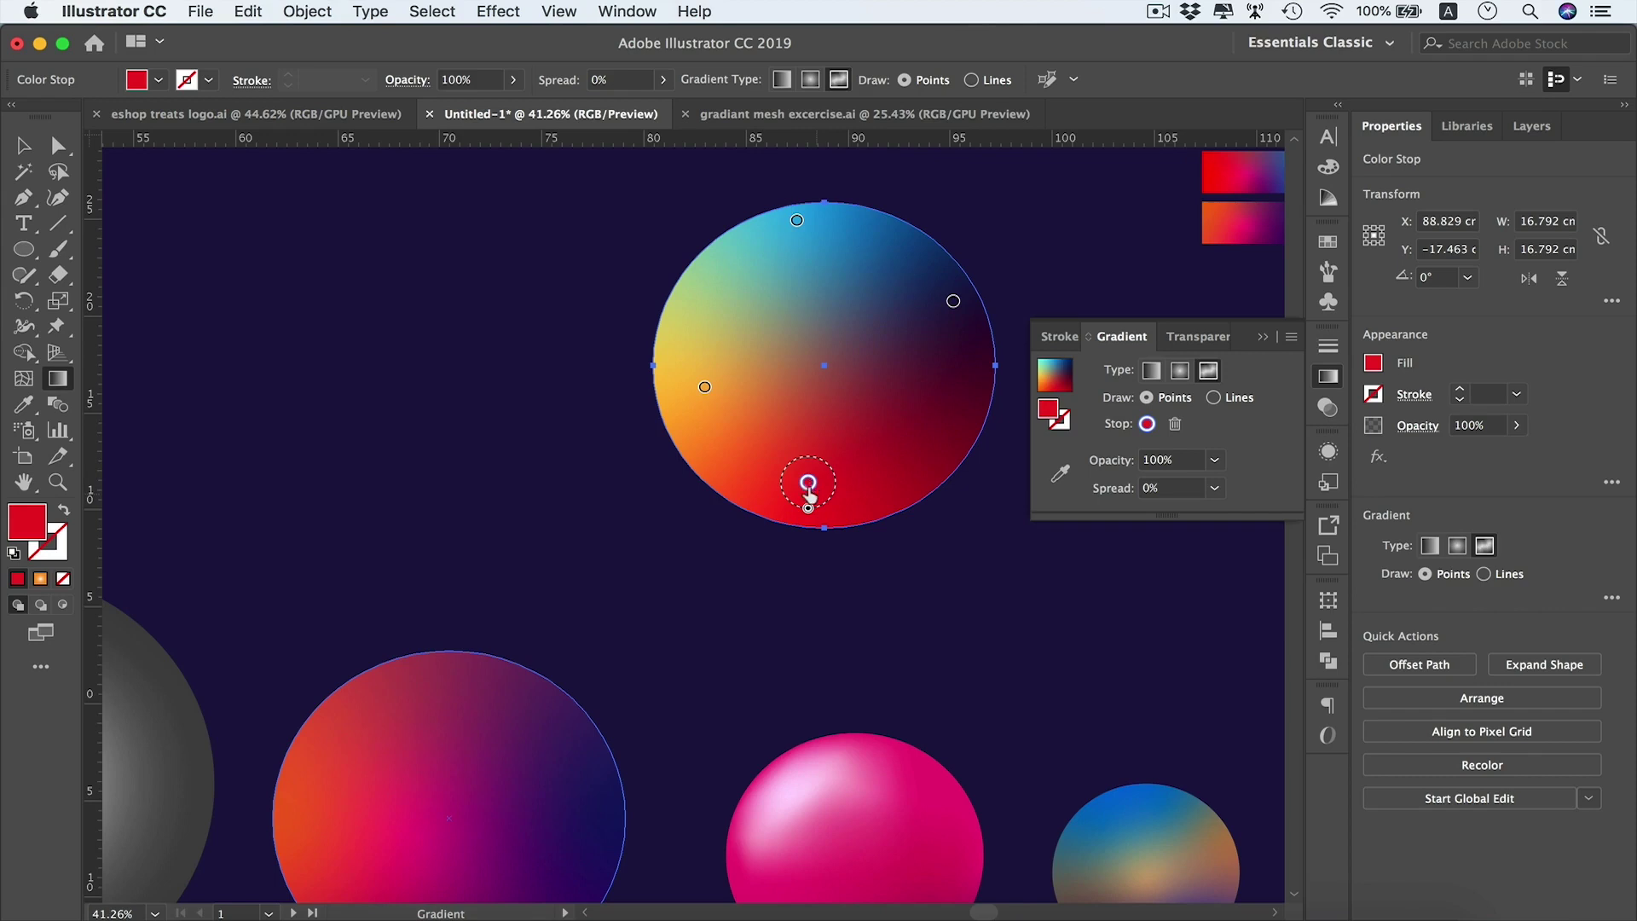
{"action": "left_click_drag", "start_coordinate": [808, 510], "coordinate": [849, 492]}
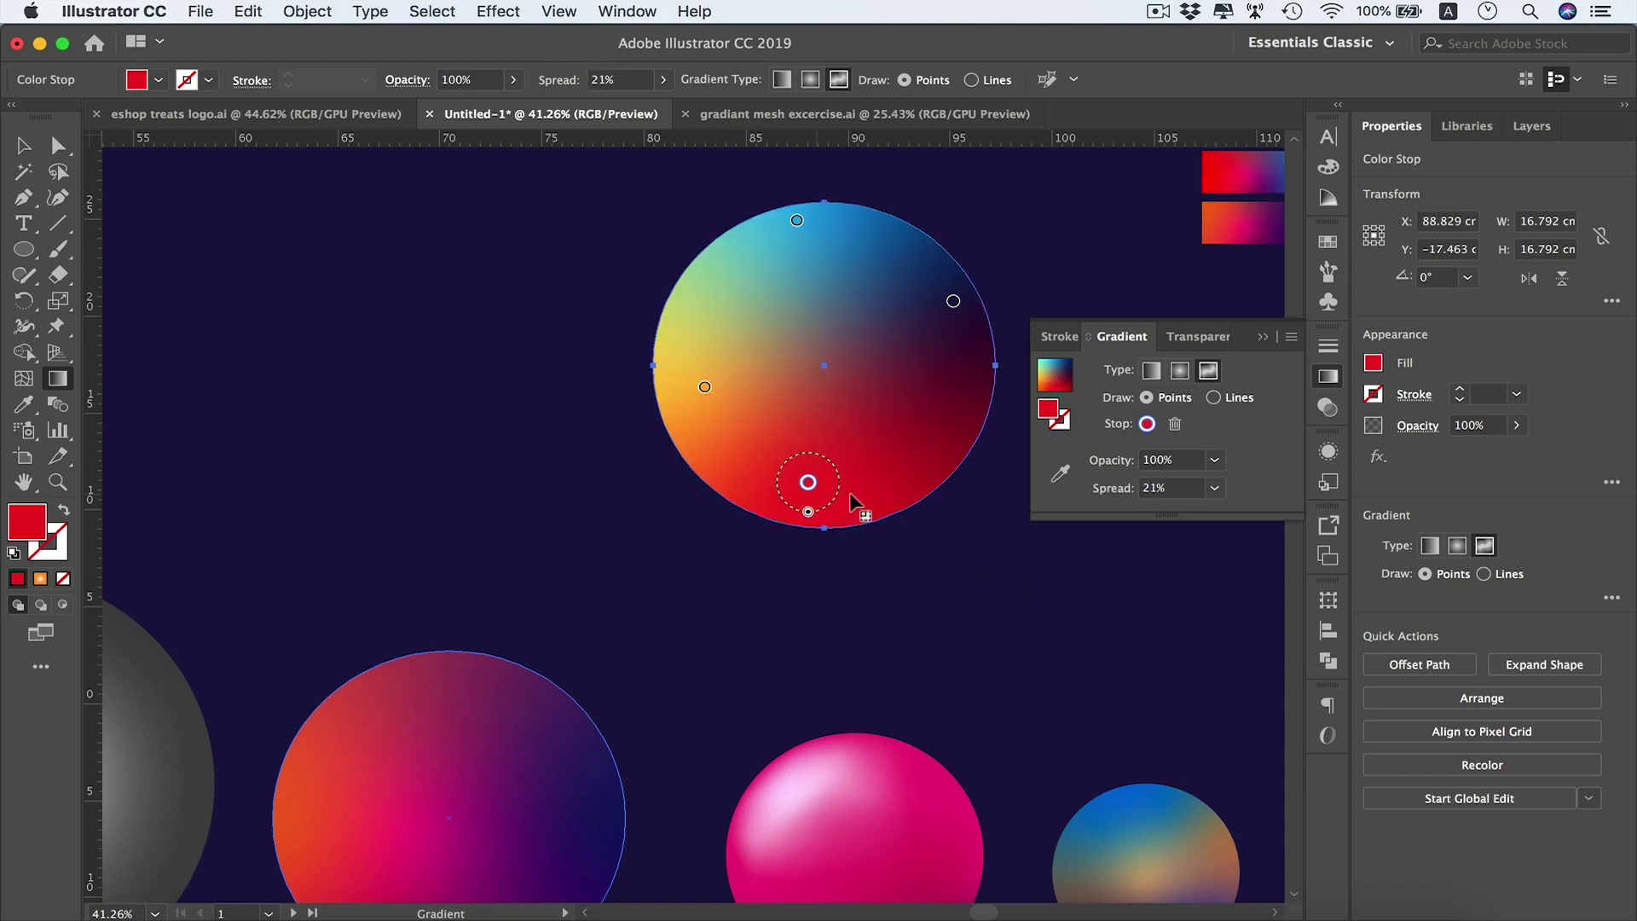
{"action": "left_click", "coordinate": [928, 416]}
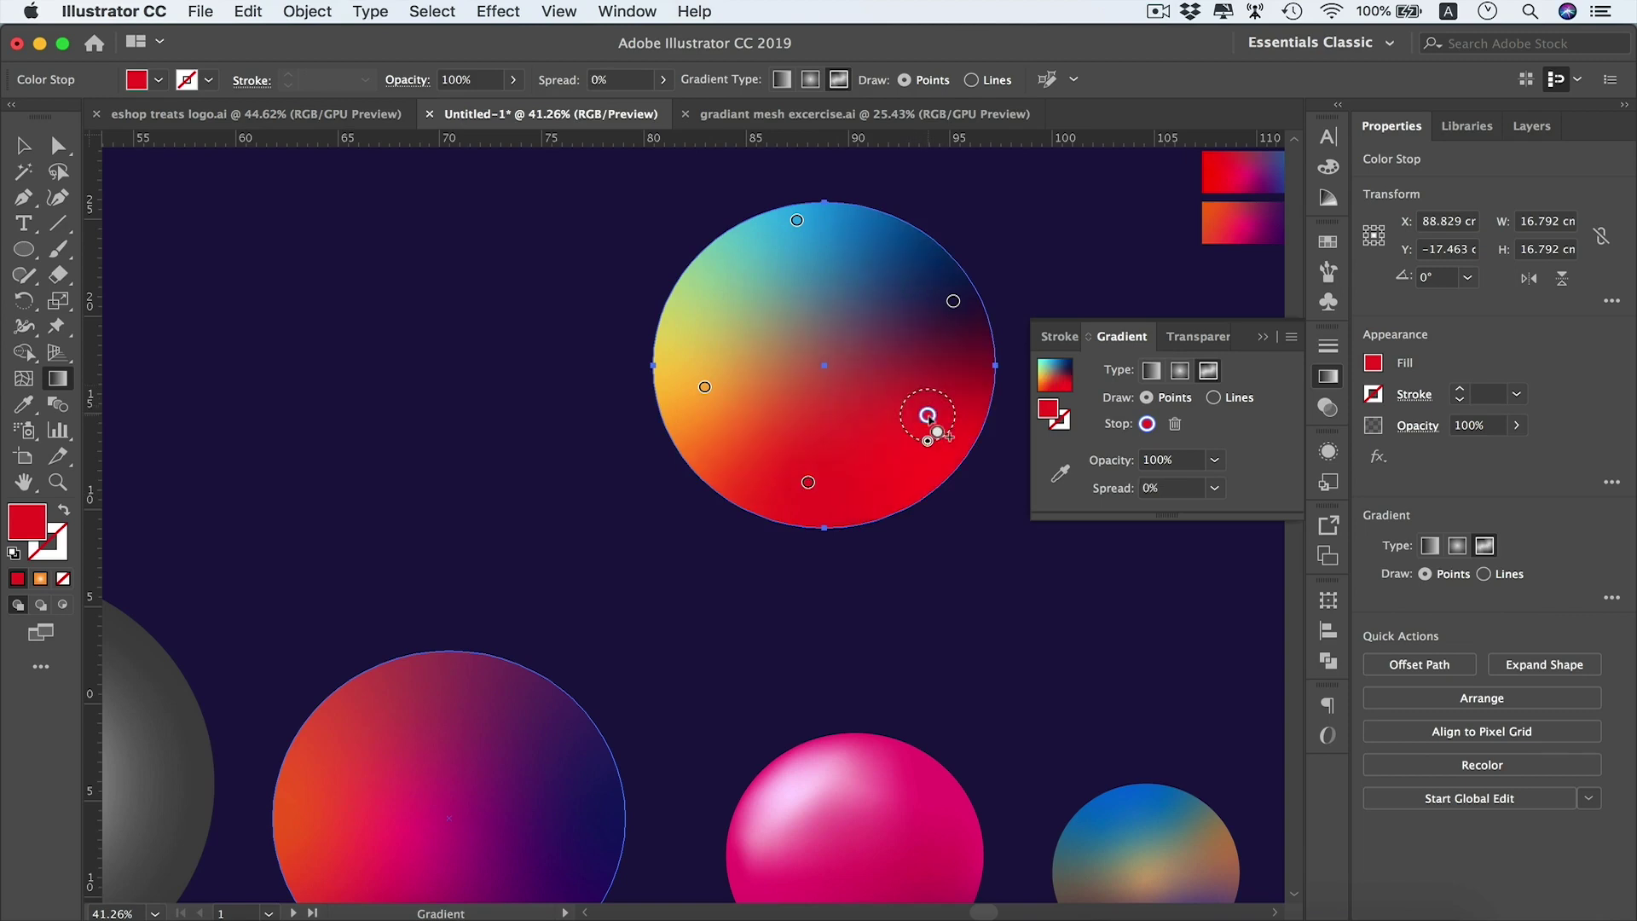
{"action": "double_click", "coordinate": [928, 416]}
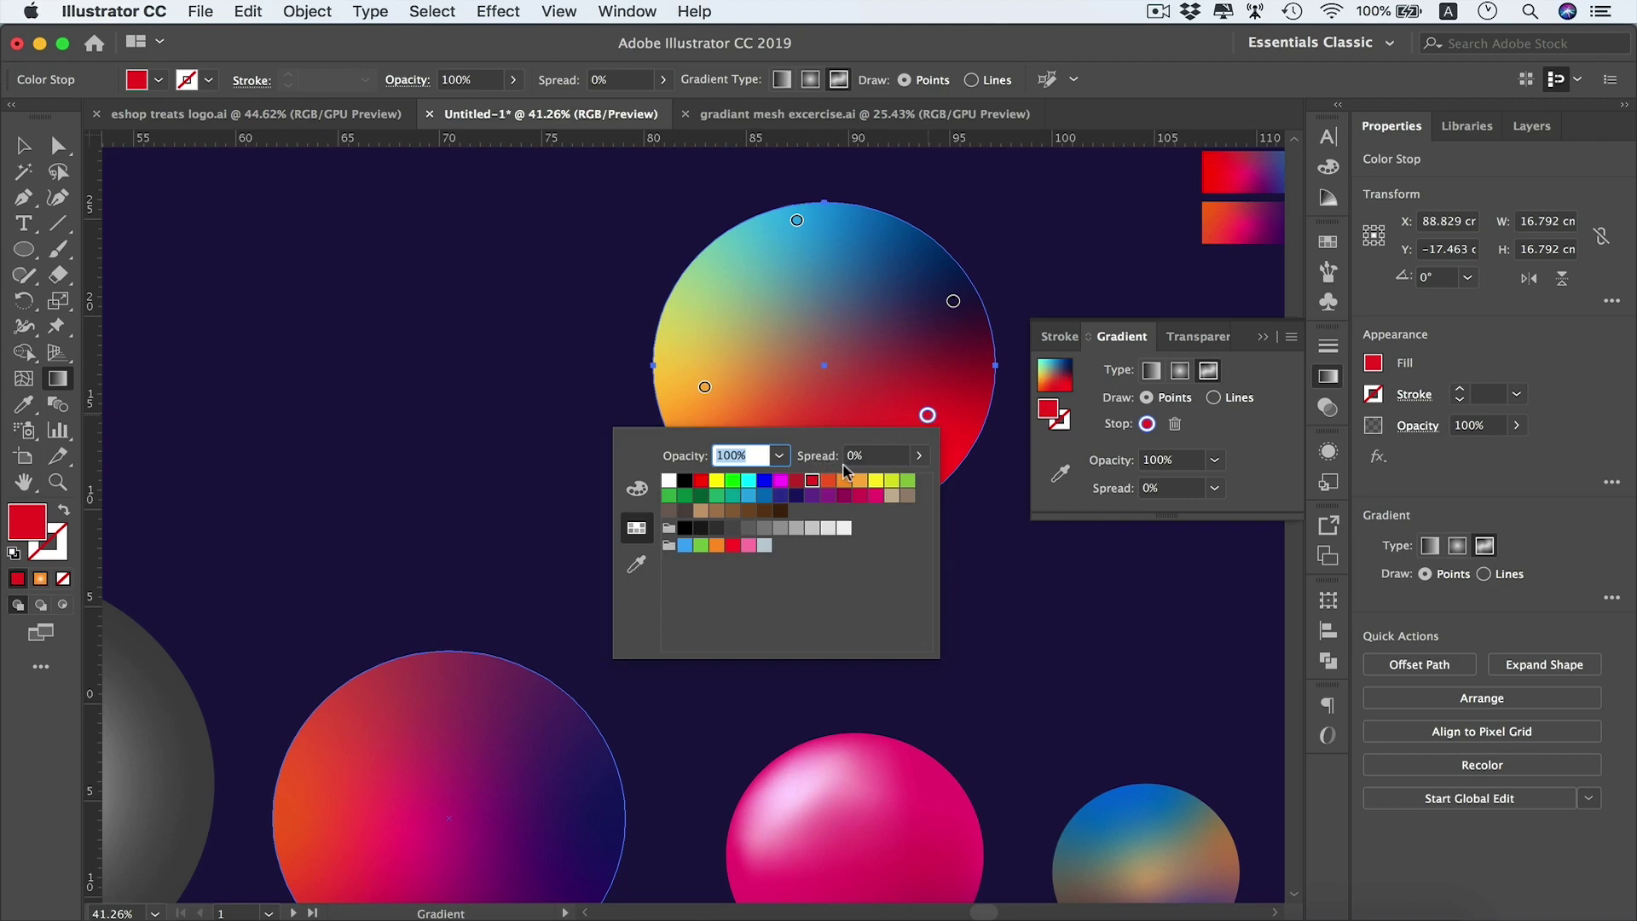
Colour the new right-side point magenta, keeping its spread at 0%
{"action": "left_click", "coordinate": [919, 455]}
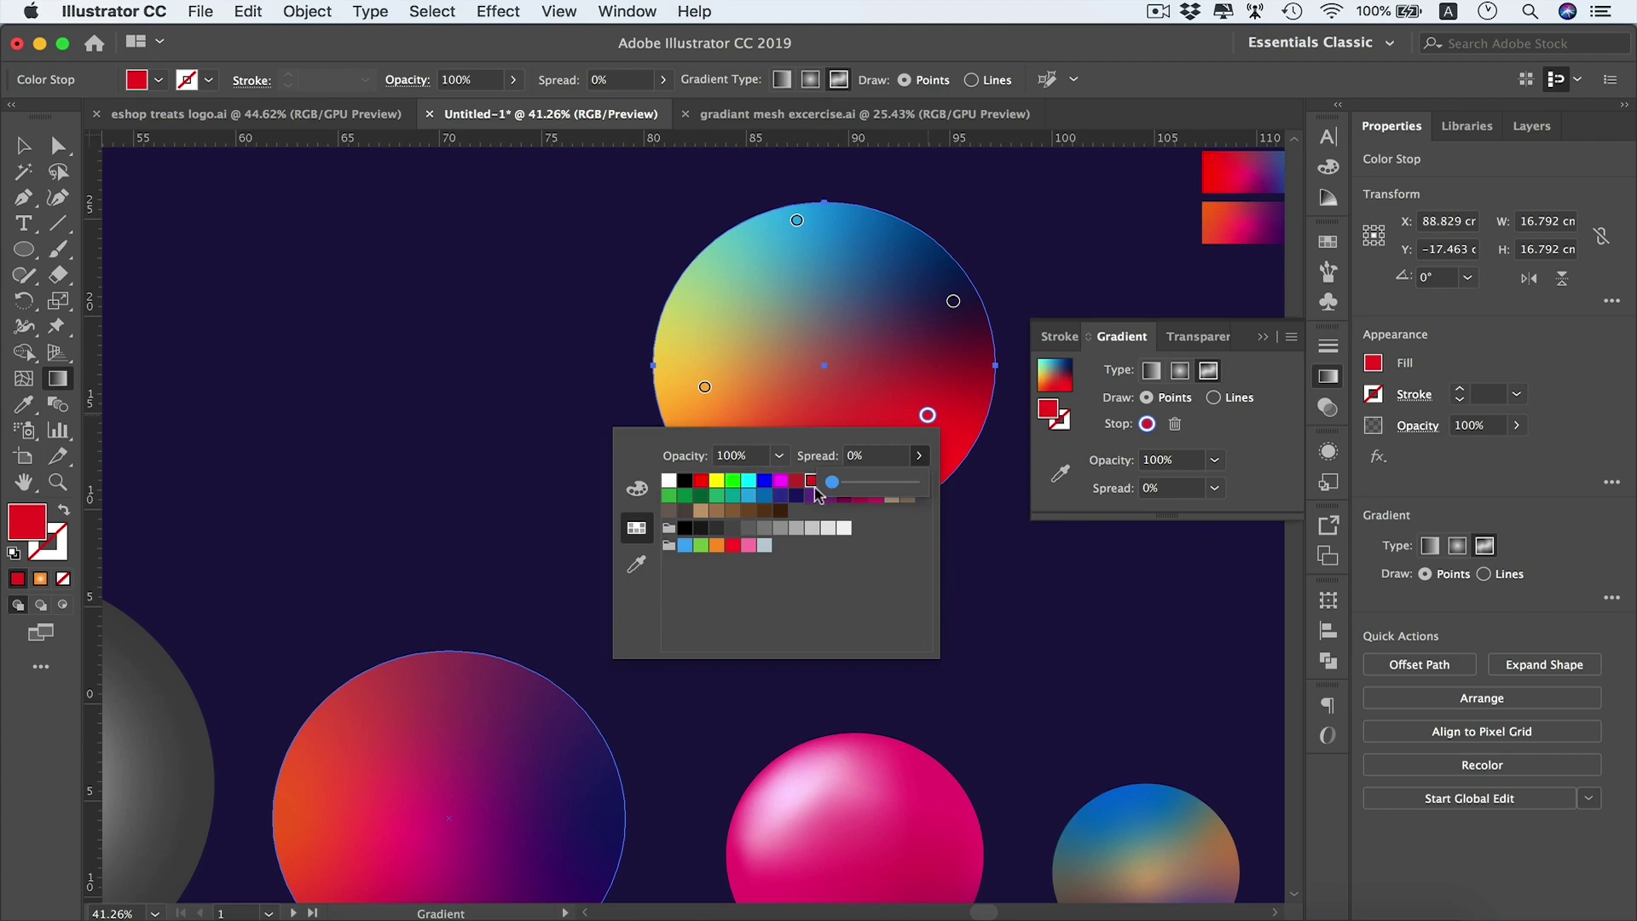
{"action": "left_click", "coordinate": [802, 447]}
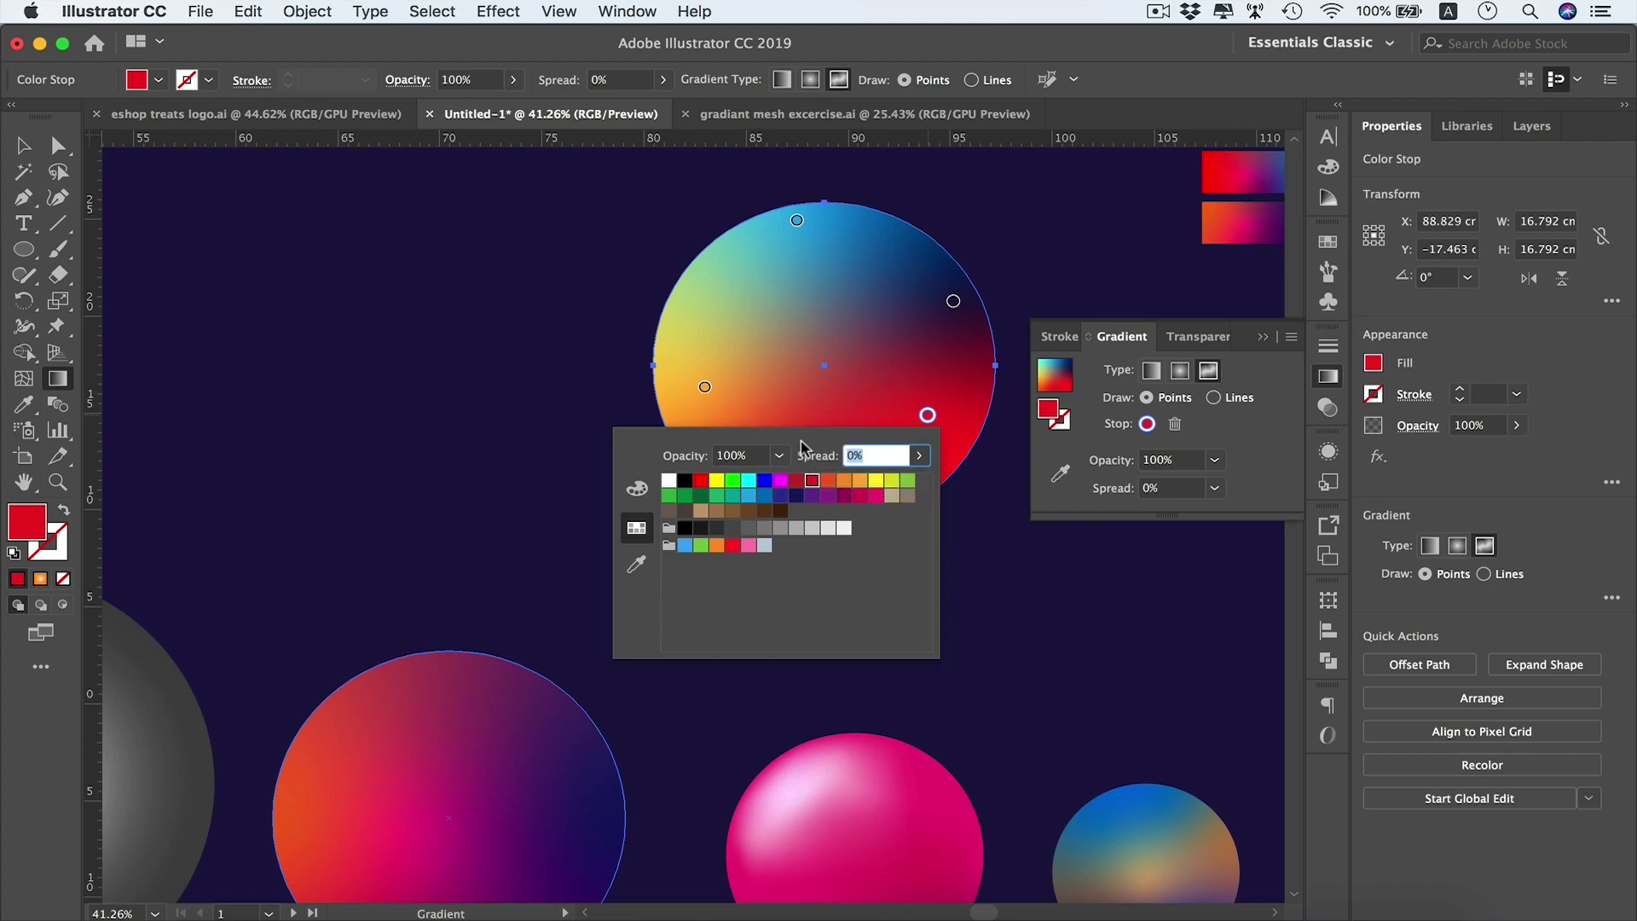
{"action": "left_click", "coordinate": [892, 481]}
{"action": "left_click", "coordinate": [919, 456]}
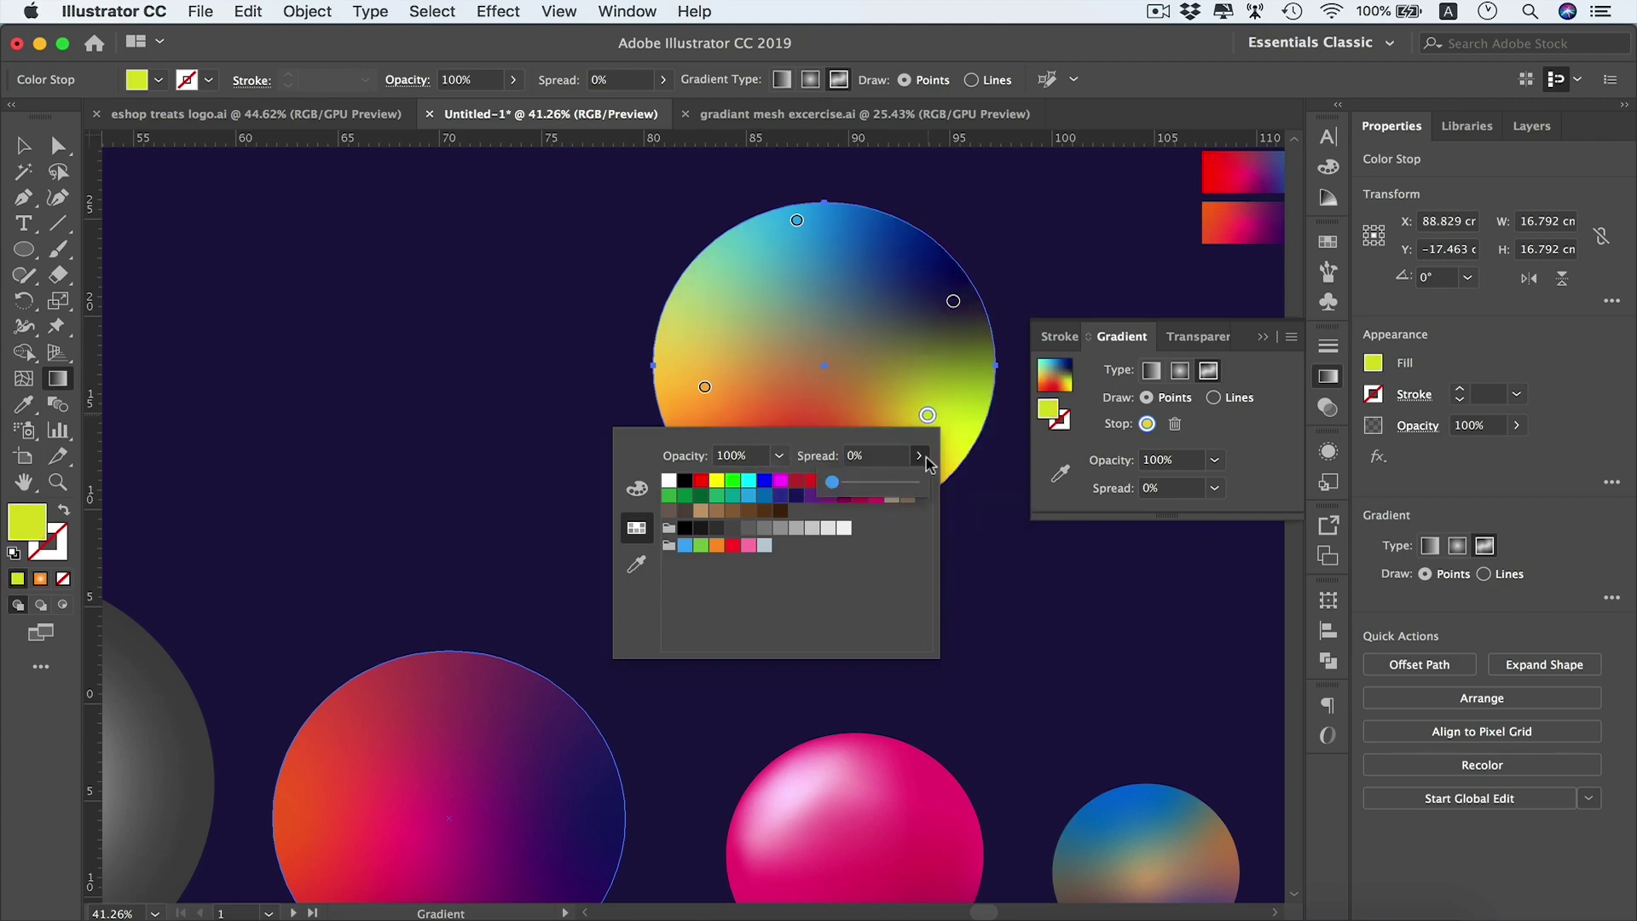
{"action": "left_click_drag", "start_coordinate": [832, 482], "coordinate": [910, 486]}
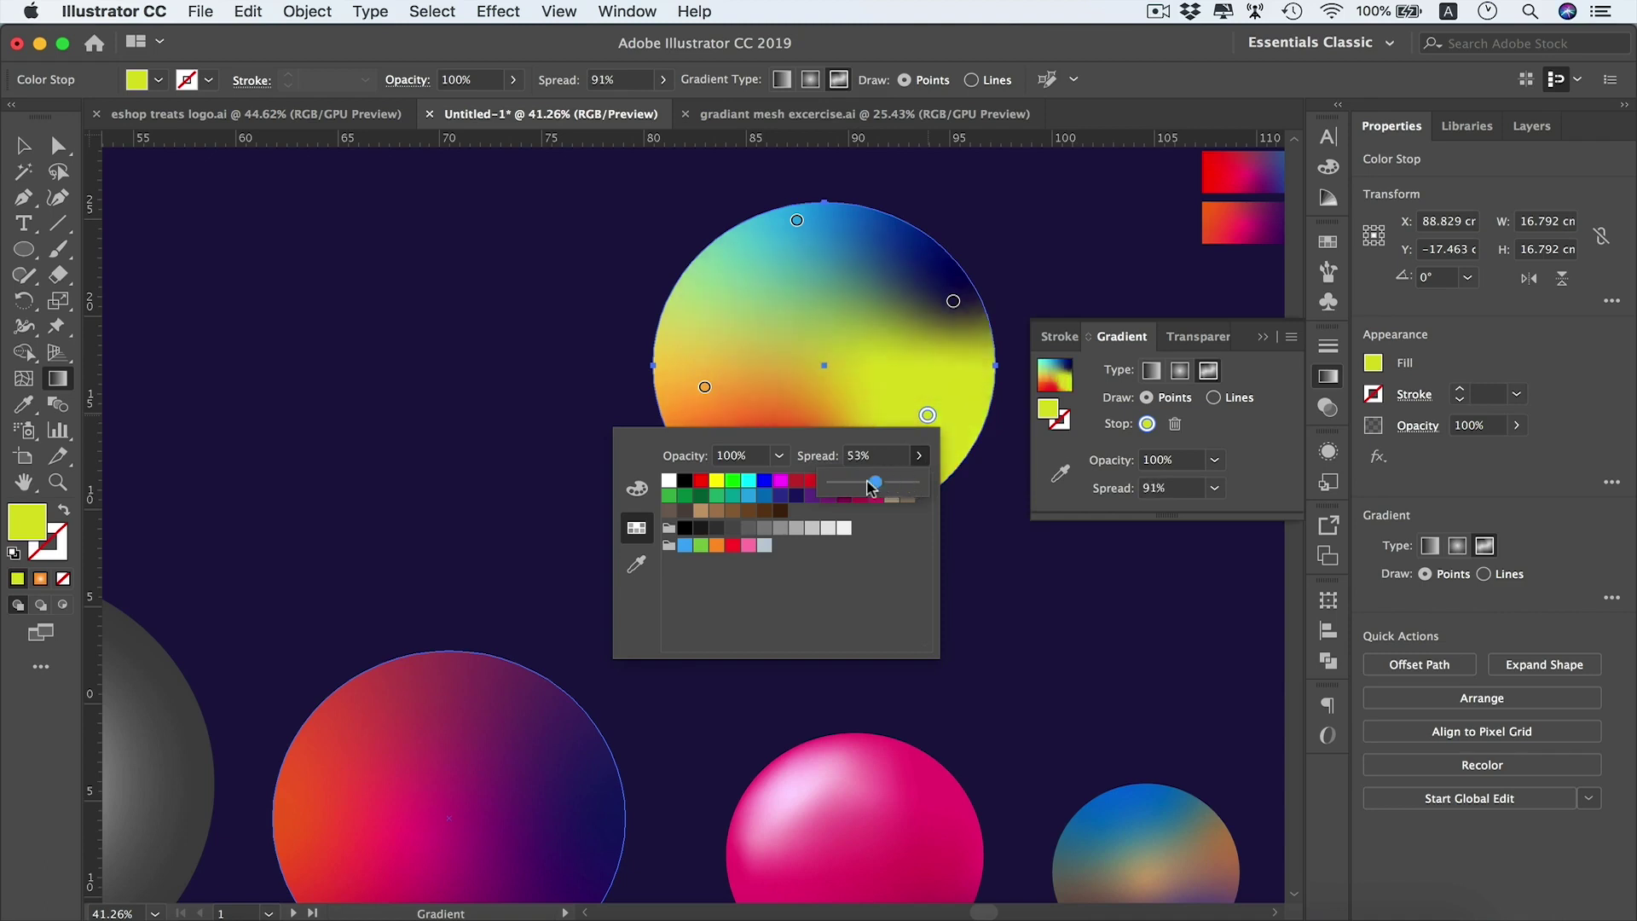
{"action": "left_click_drag", "start_coordinate": [869, 486], "coordinate": [820, 483]}
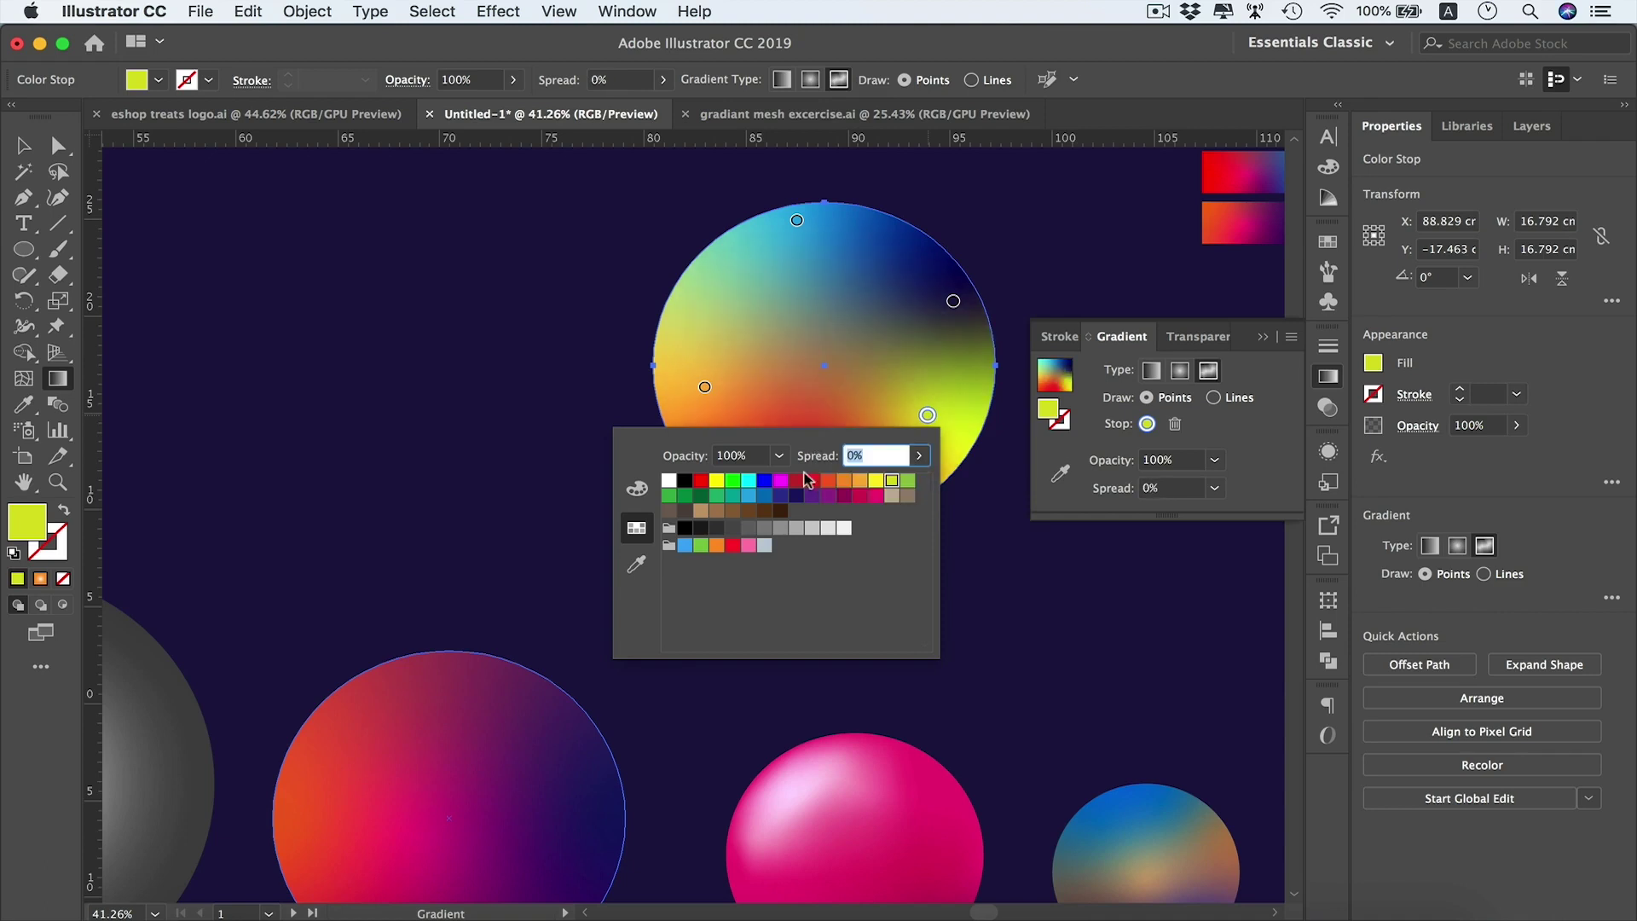
{"action": "left_click", "coordinate": [874, 501]}
{"action": "left_click", "coordinate": [991, 427]}
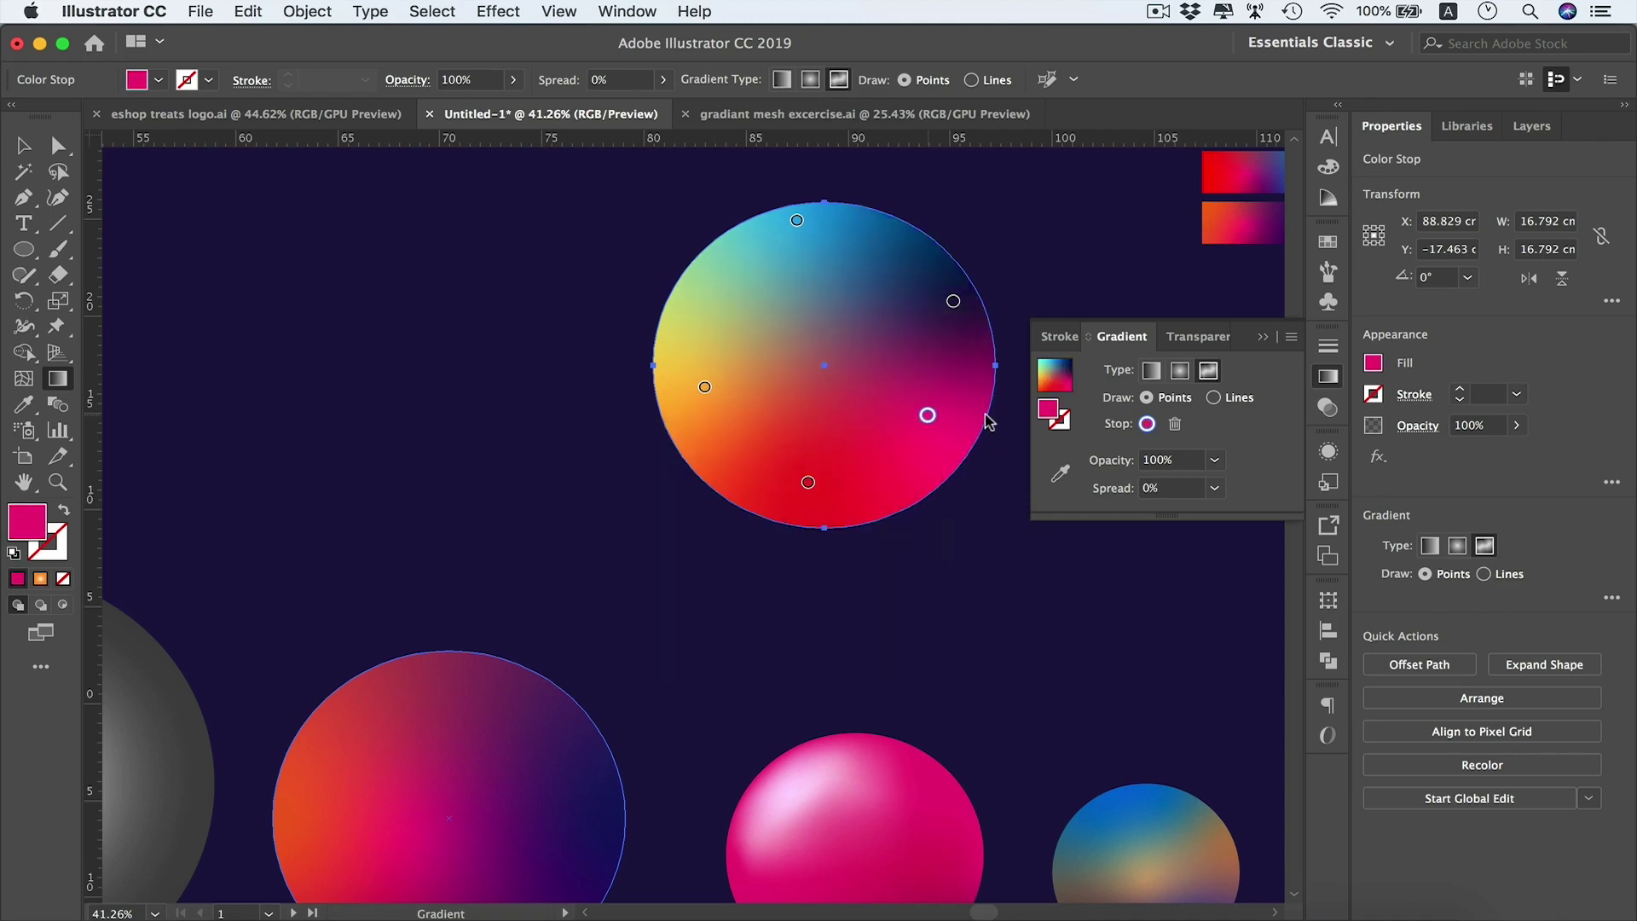
Select the large lower-left circle and inspect its top and bottom freeform gradient points
{"action": "key", "text": "v"}
{"action": "left_click", "coordinate": [488, 718]}
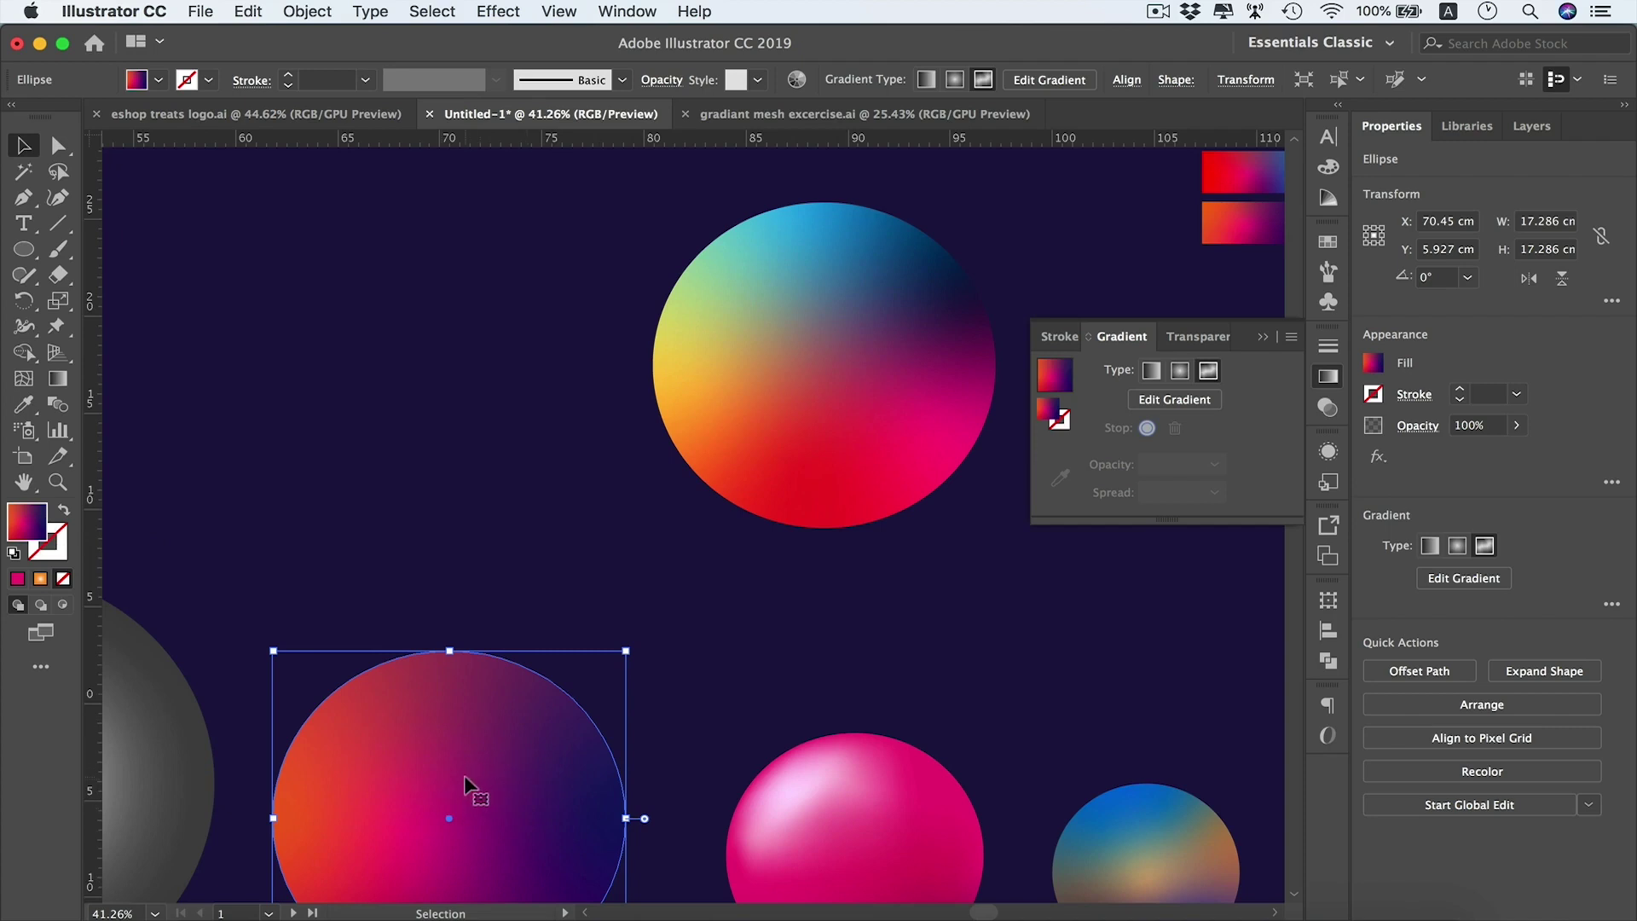
{"action": "key", "text": "g"}
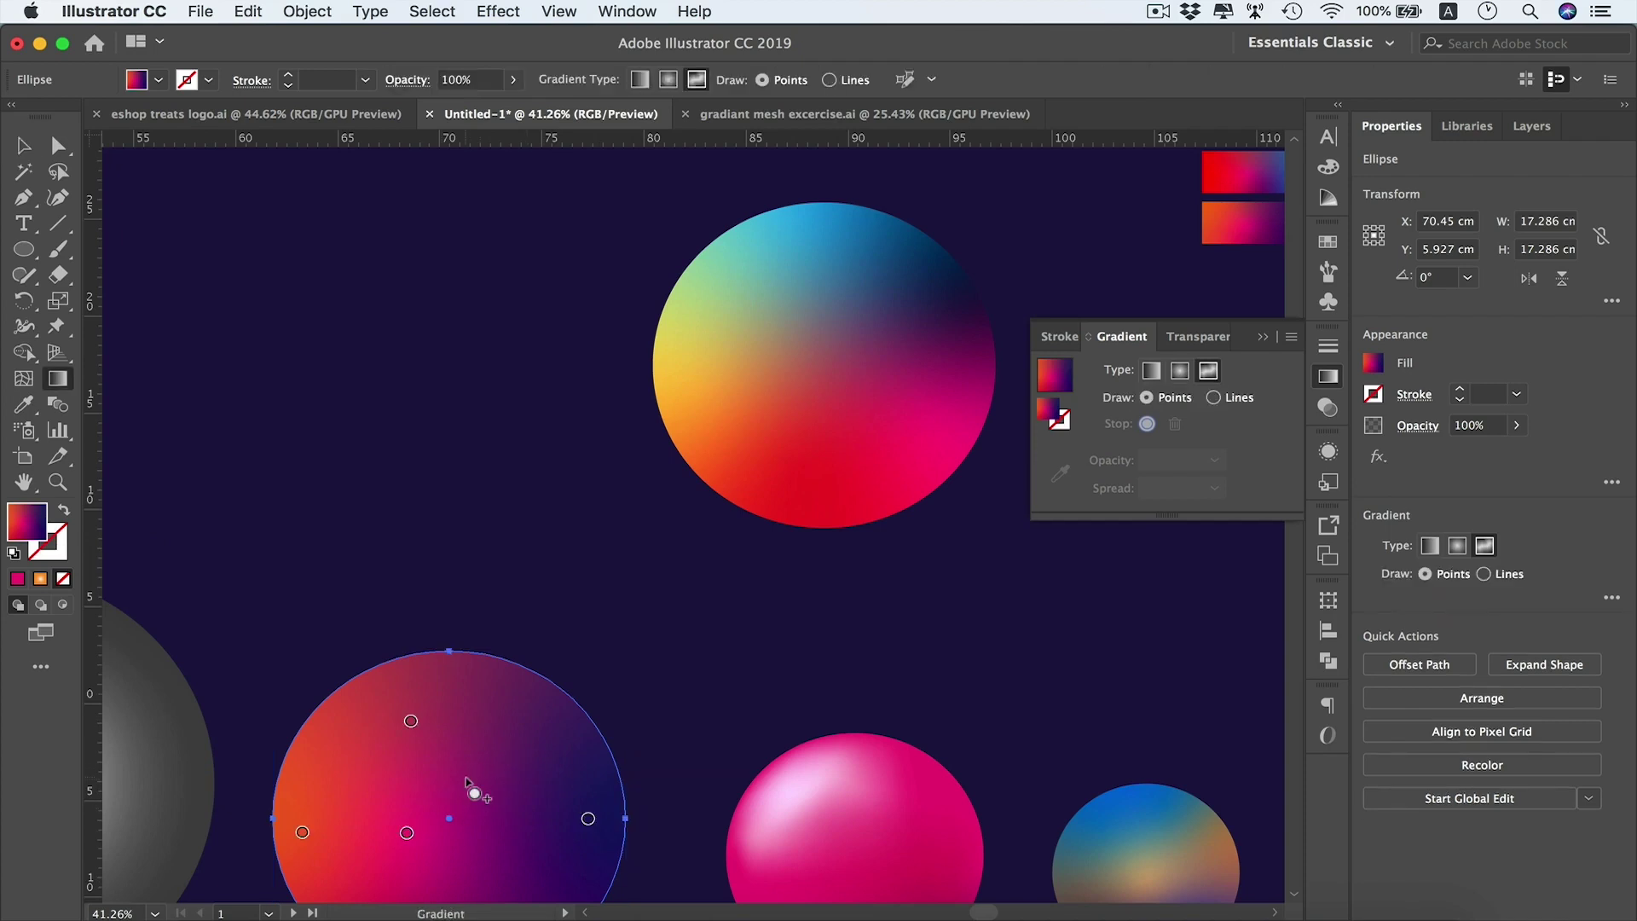
{"action": "key", "text": "super"}
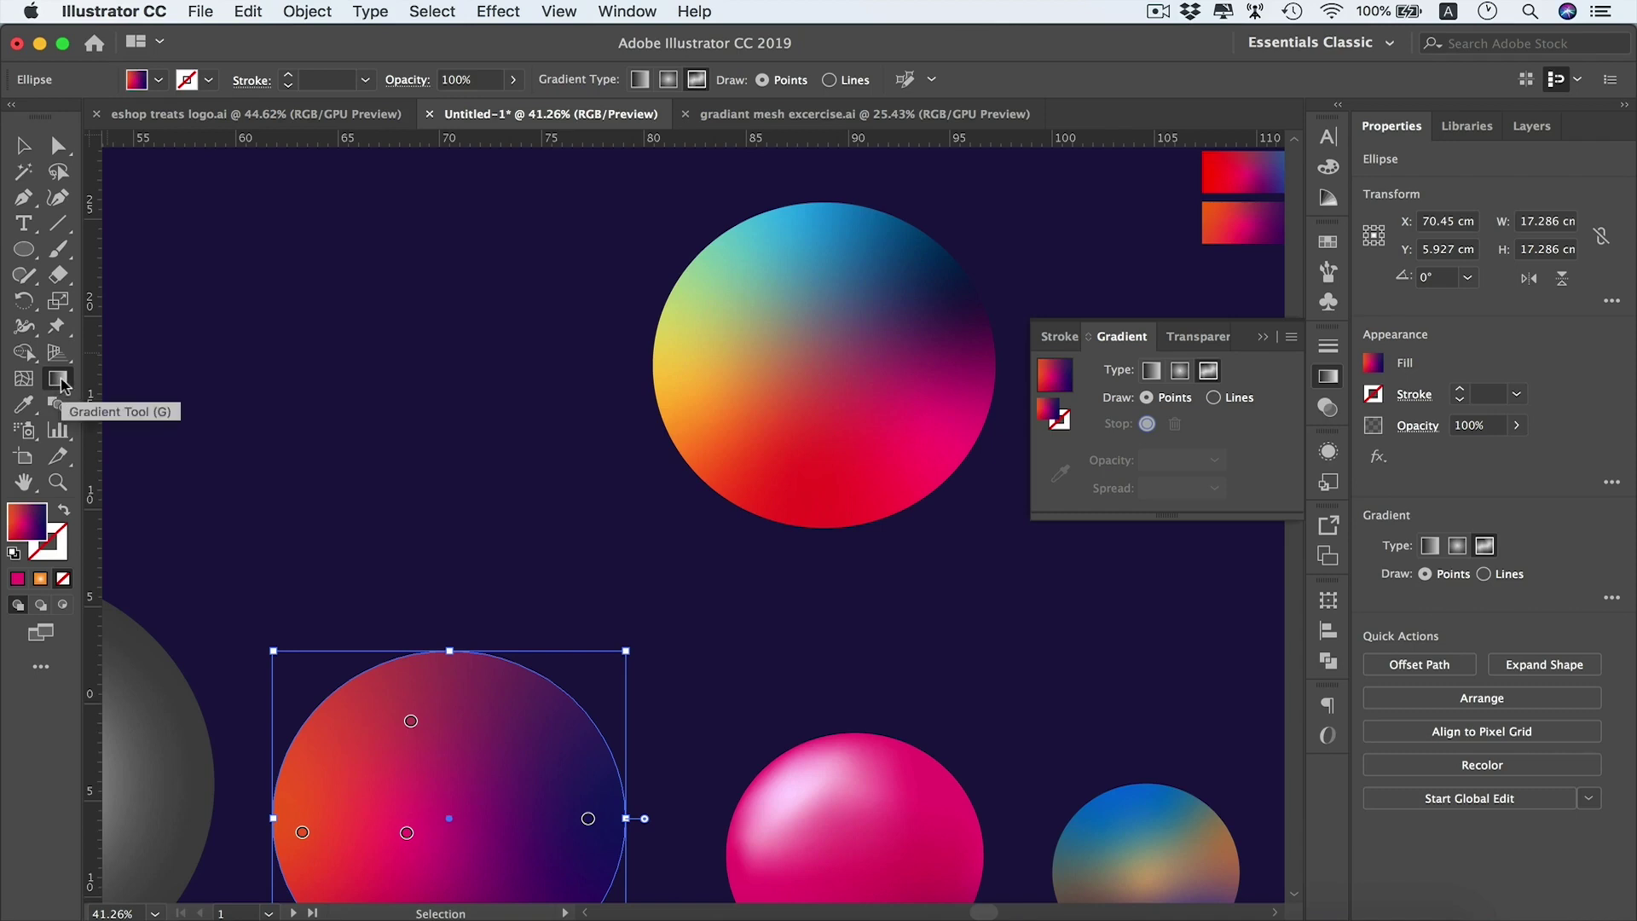
{"action": "left_click", "coordinate": [410, 720]}
{"action": "left_click", "coordinate": [408, 834]}
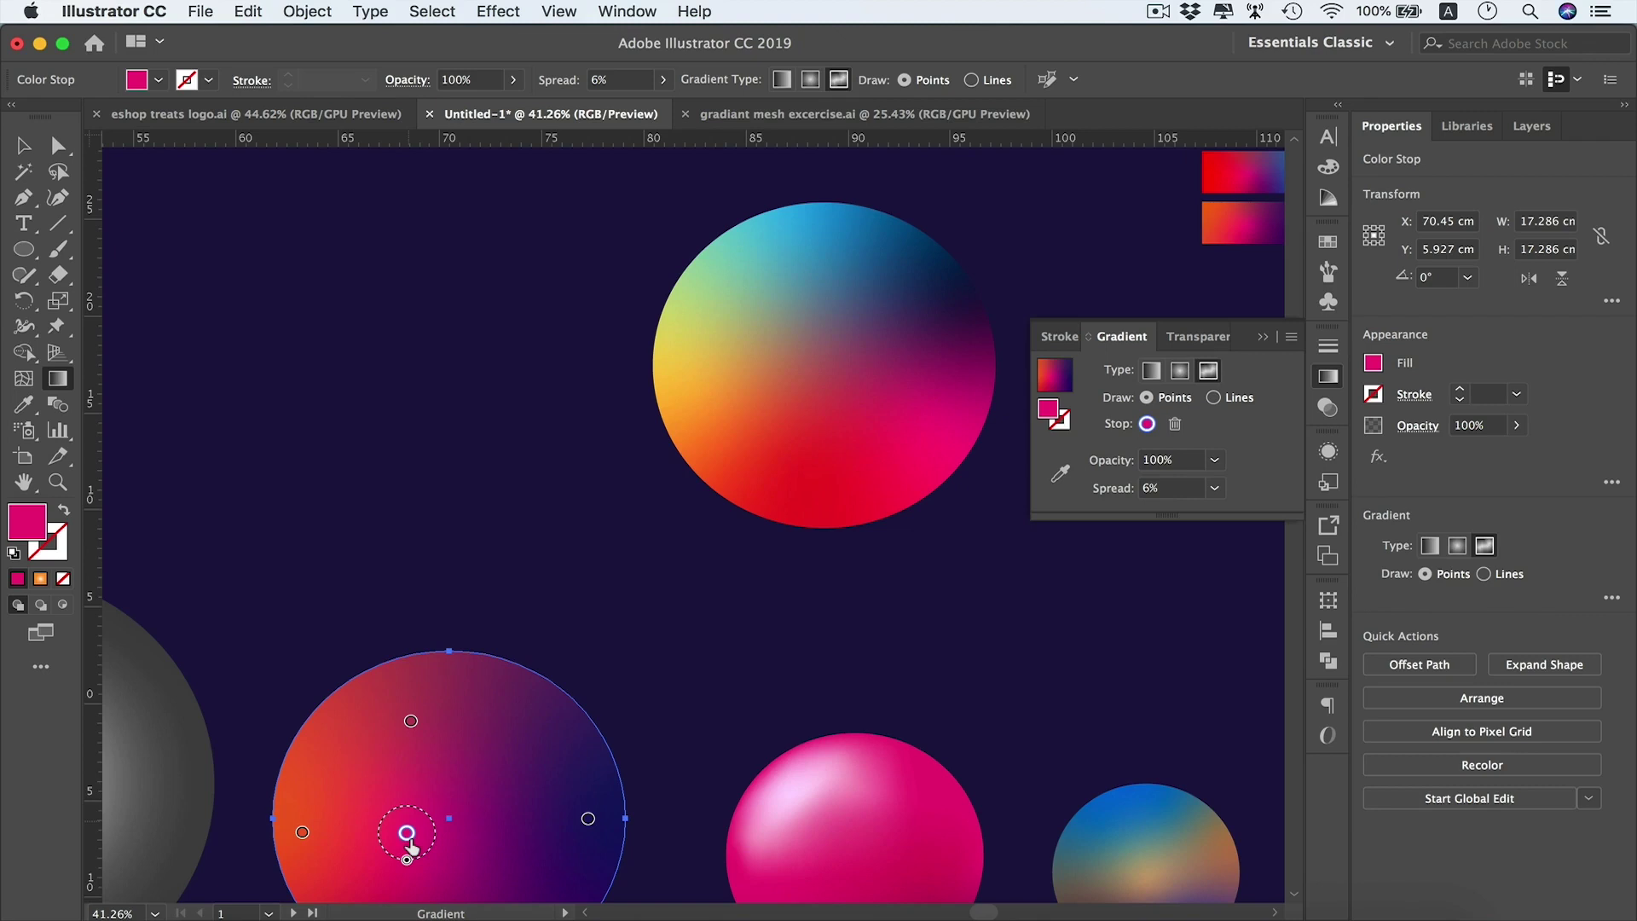
Draw a new circle at the artboard's upper left with a freeform gradient fill
{"action": "key", "text": "l"}
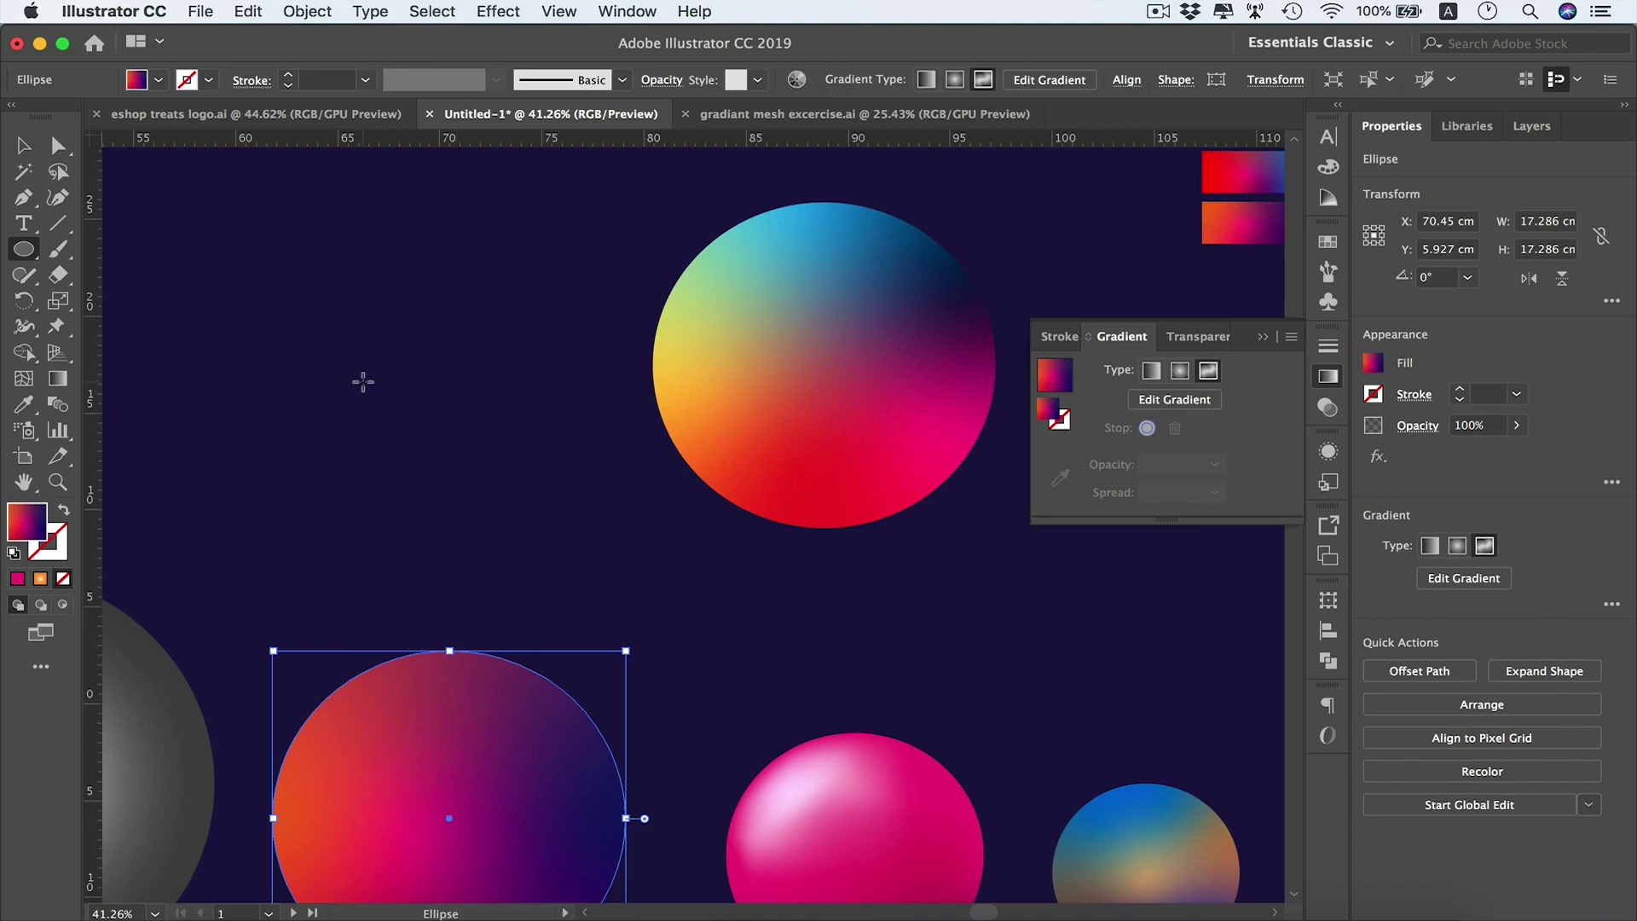
{"action": "left_click_drag", "start_coordinate": [363, 381], "coordinate": [524, 261]}
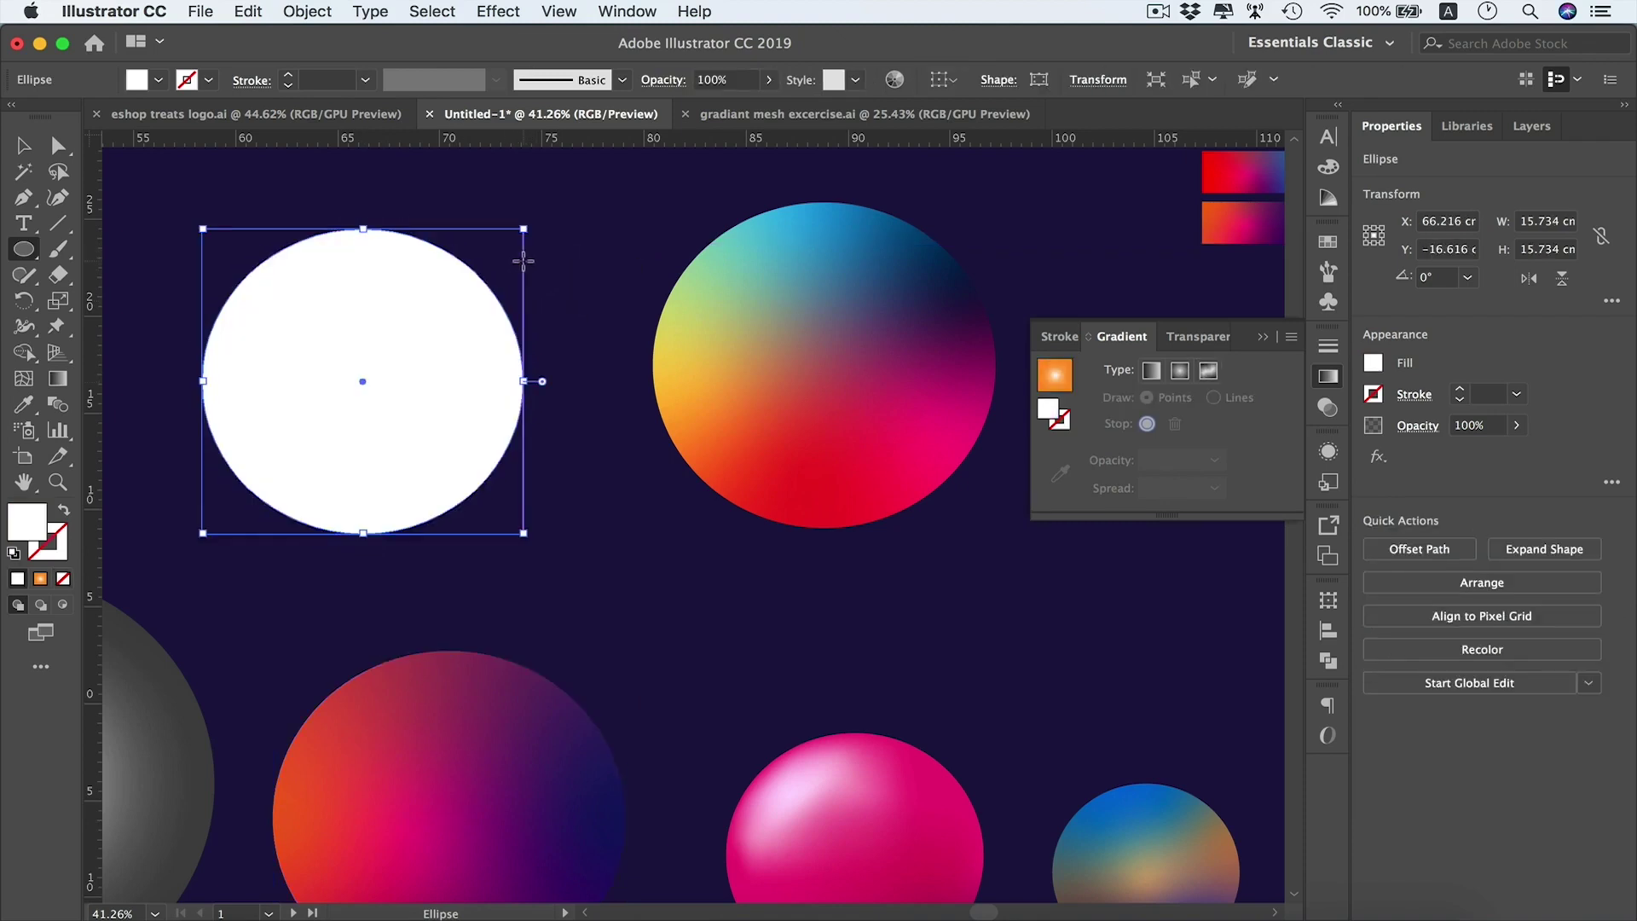
{"action": "left_click", "coordinate": [1209, 374]}
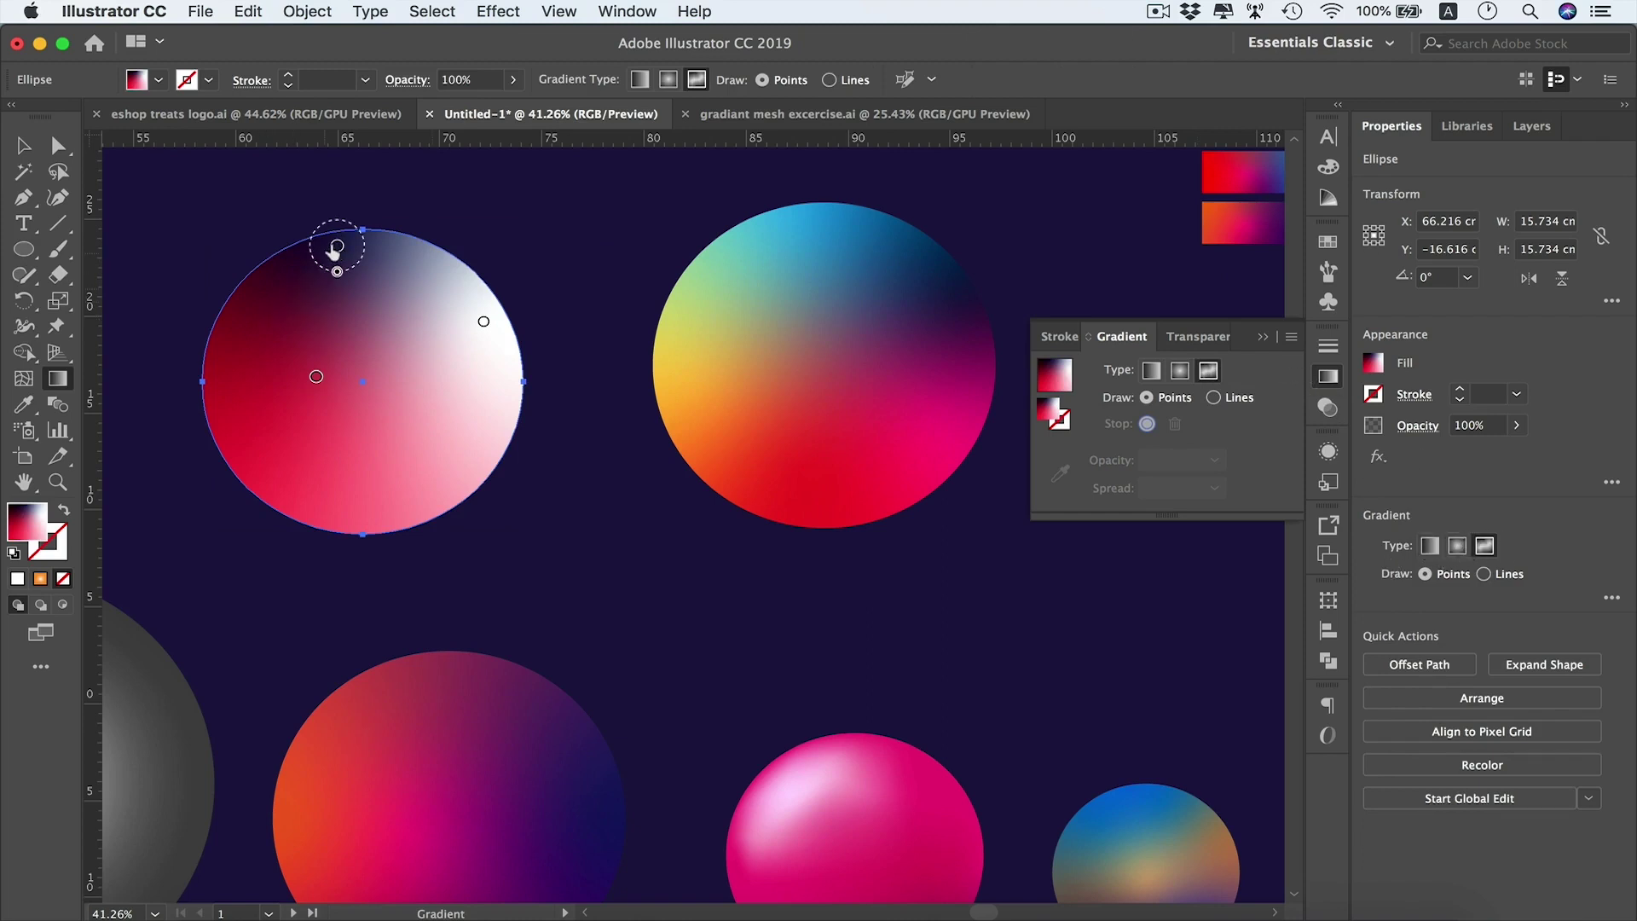
Delete the circle's dark and red gradient points, leaving it white
{"action": "left_click", "coordinate": [337, 246]}
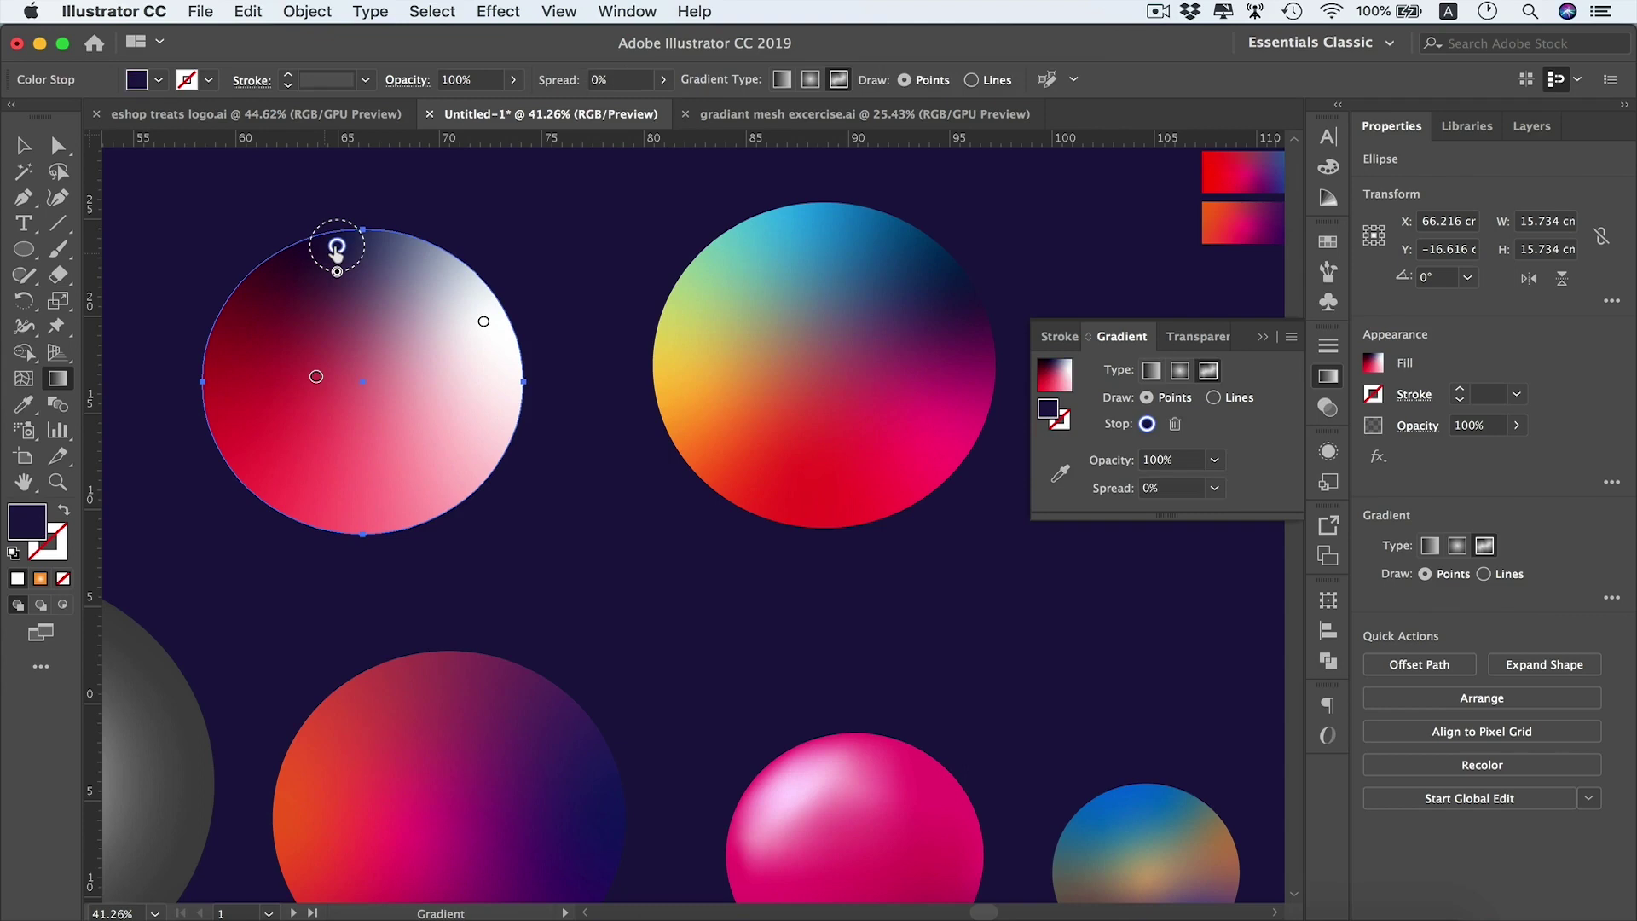
{"action": "left_click_drag", "start_coordinate": [337, 247], "coordinate": [325, 367]}
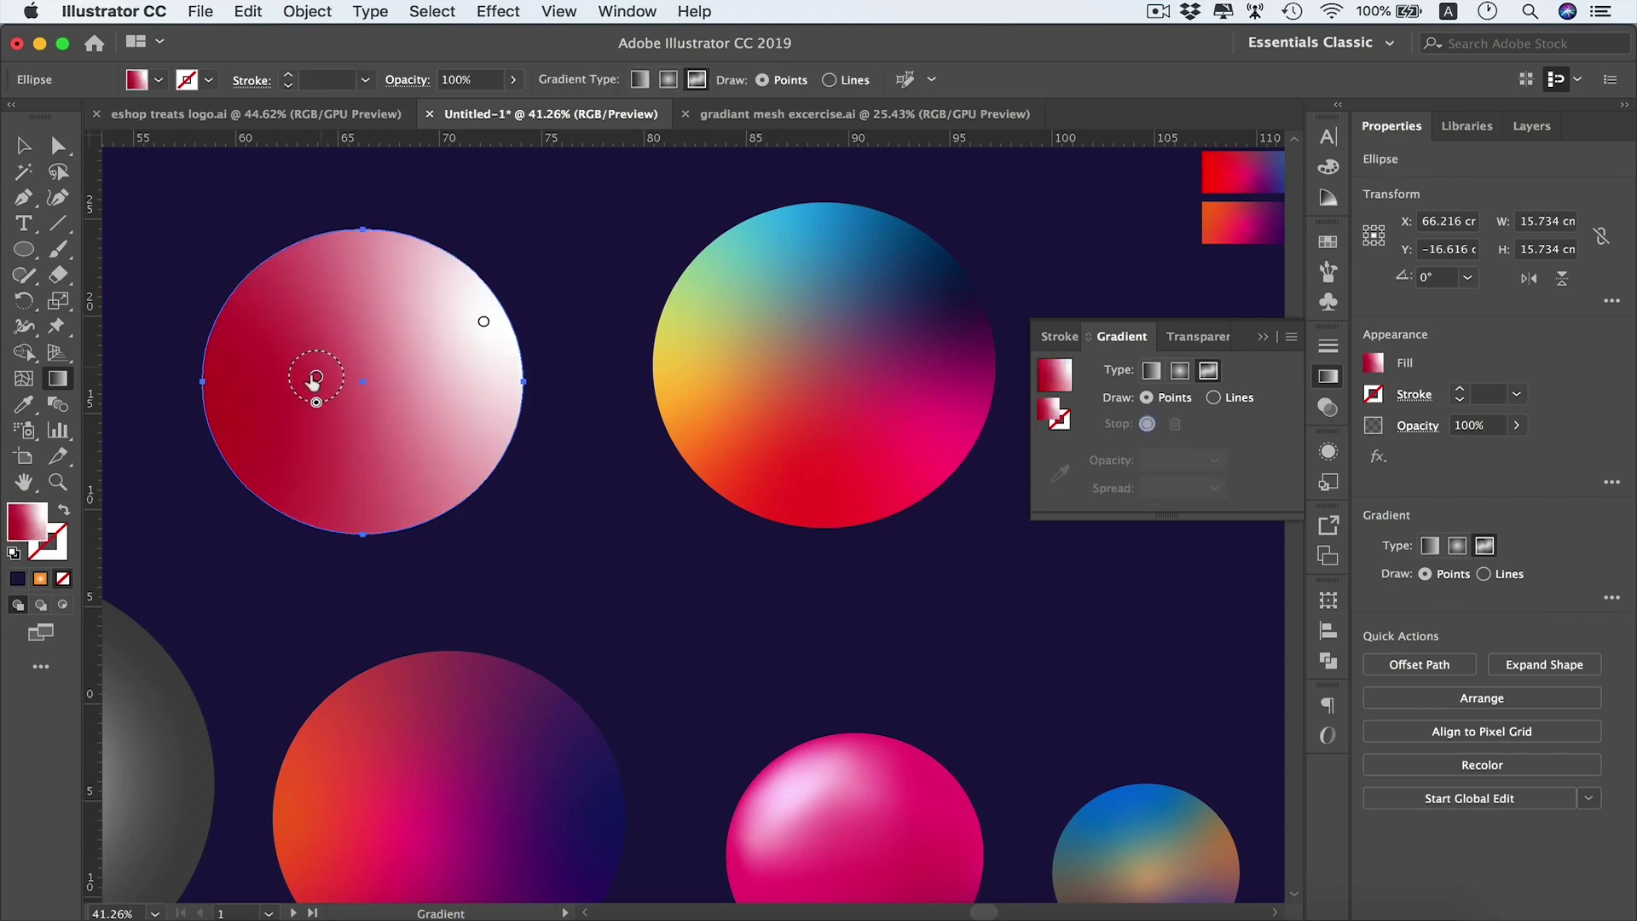
{"action": "left_click", "coordinate": [316, 376]}
{"action": "key", "text": "Delete"}
{"action": "key", "text": "Delete"}
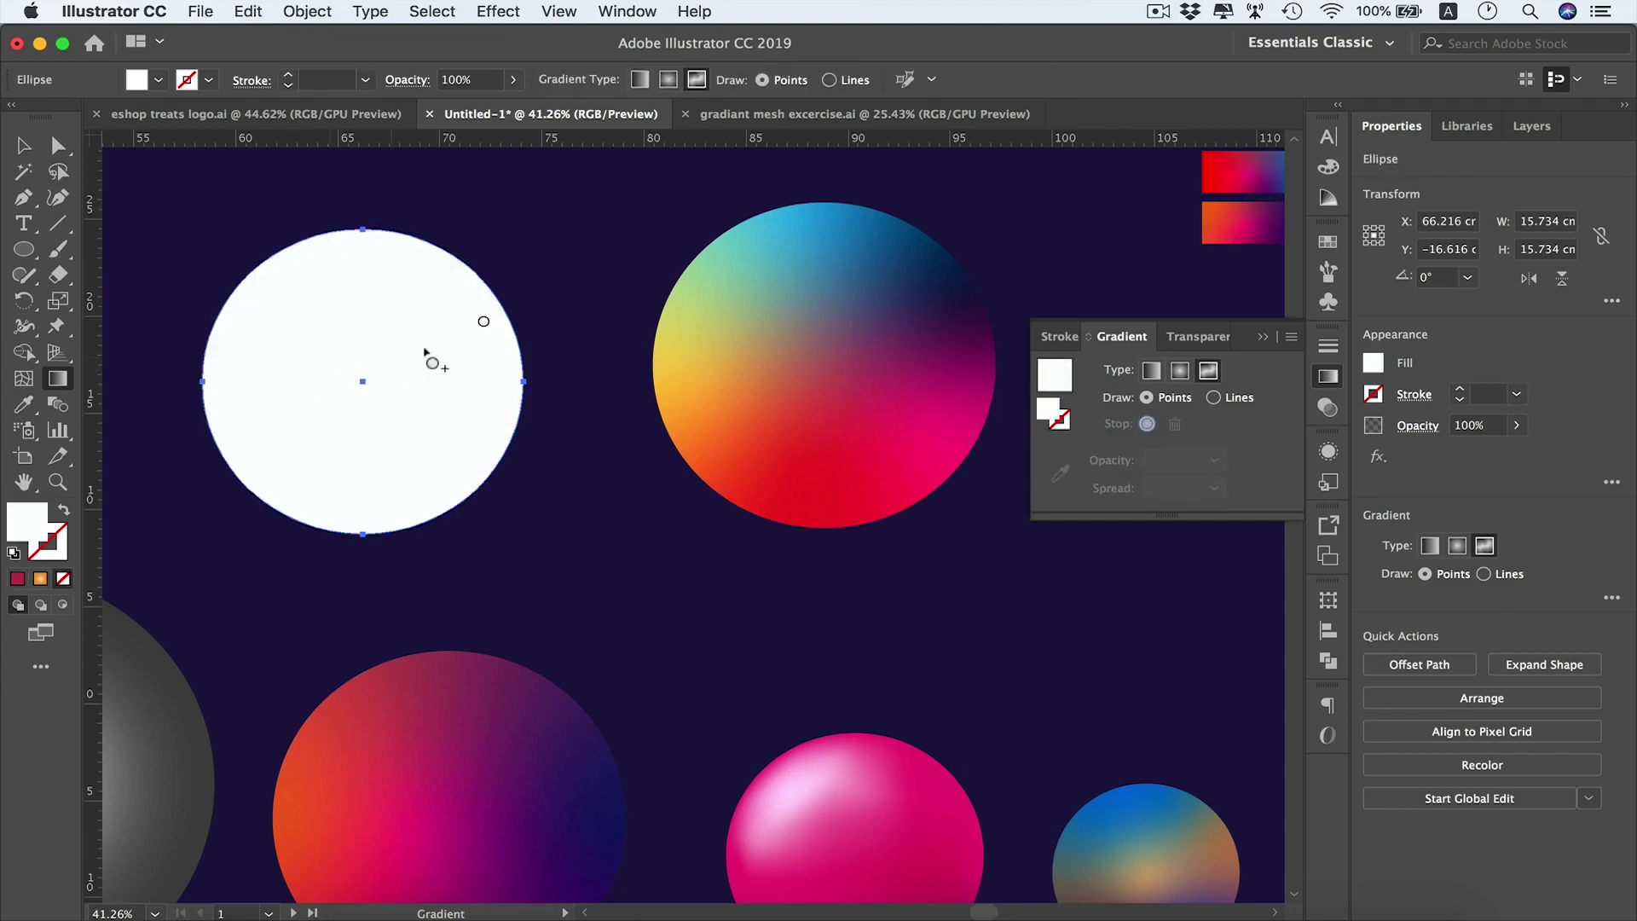
Switch the freeform gradient to Lines mode and make the remaining point dark grey
{"action": "left_click", "coordinate": [483, 322]}
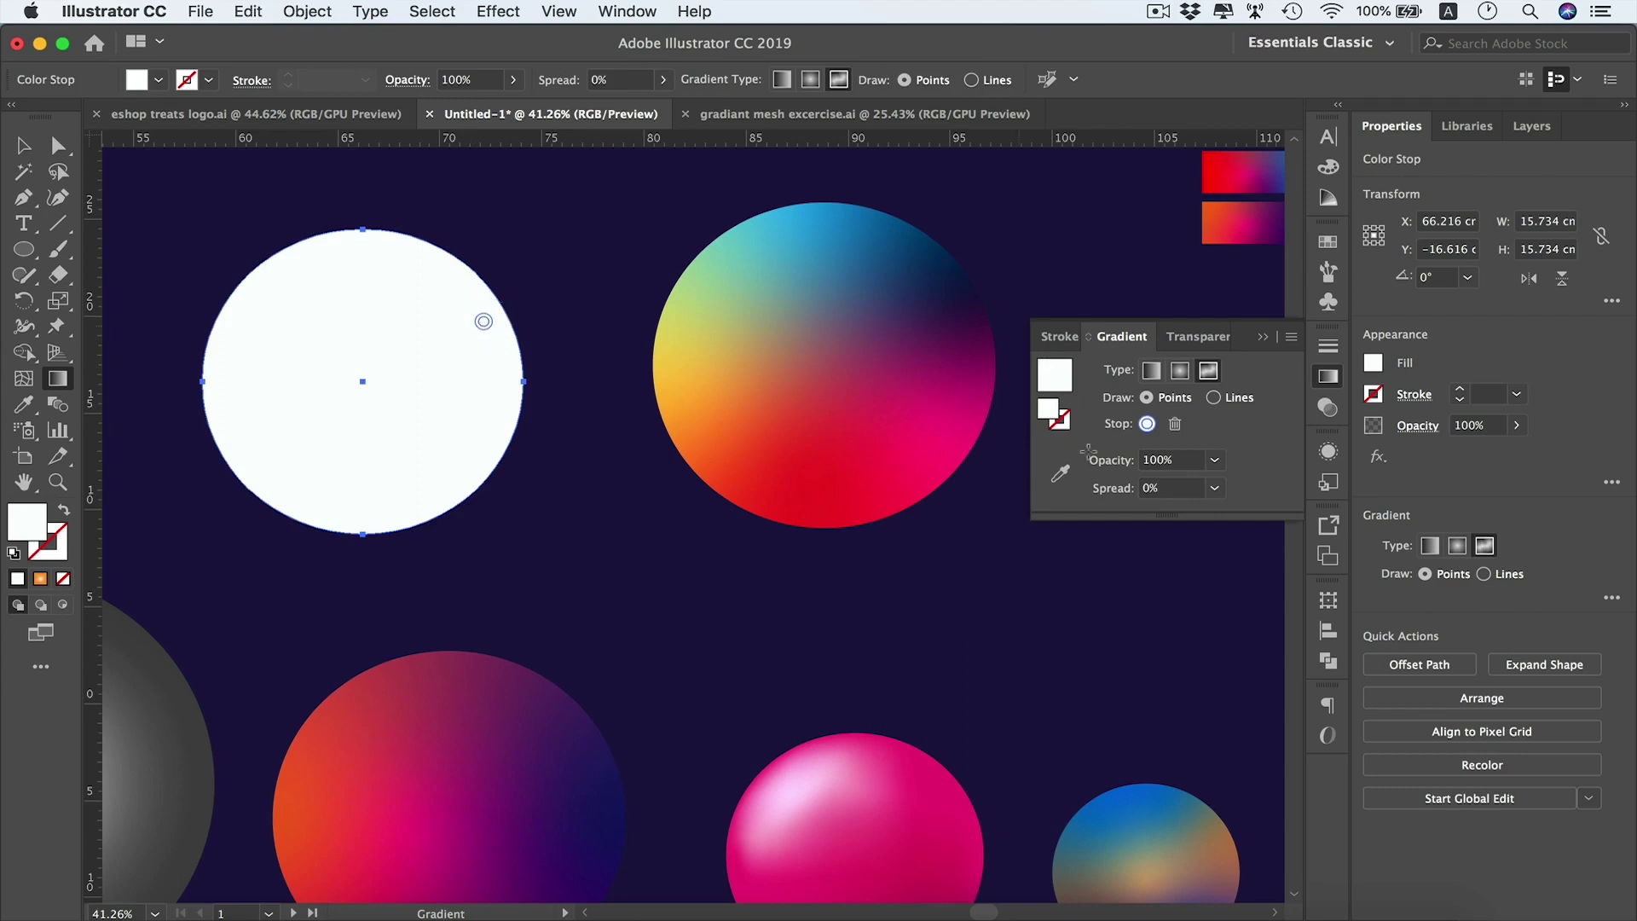
{"action": "left_click", "coordinate": [1213, 398]}
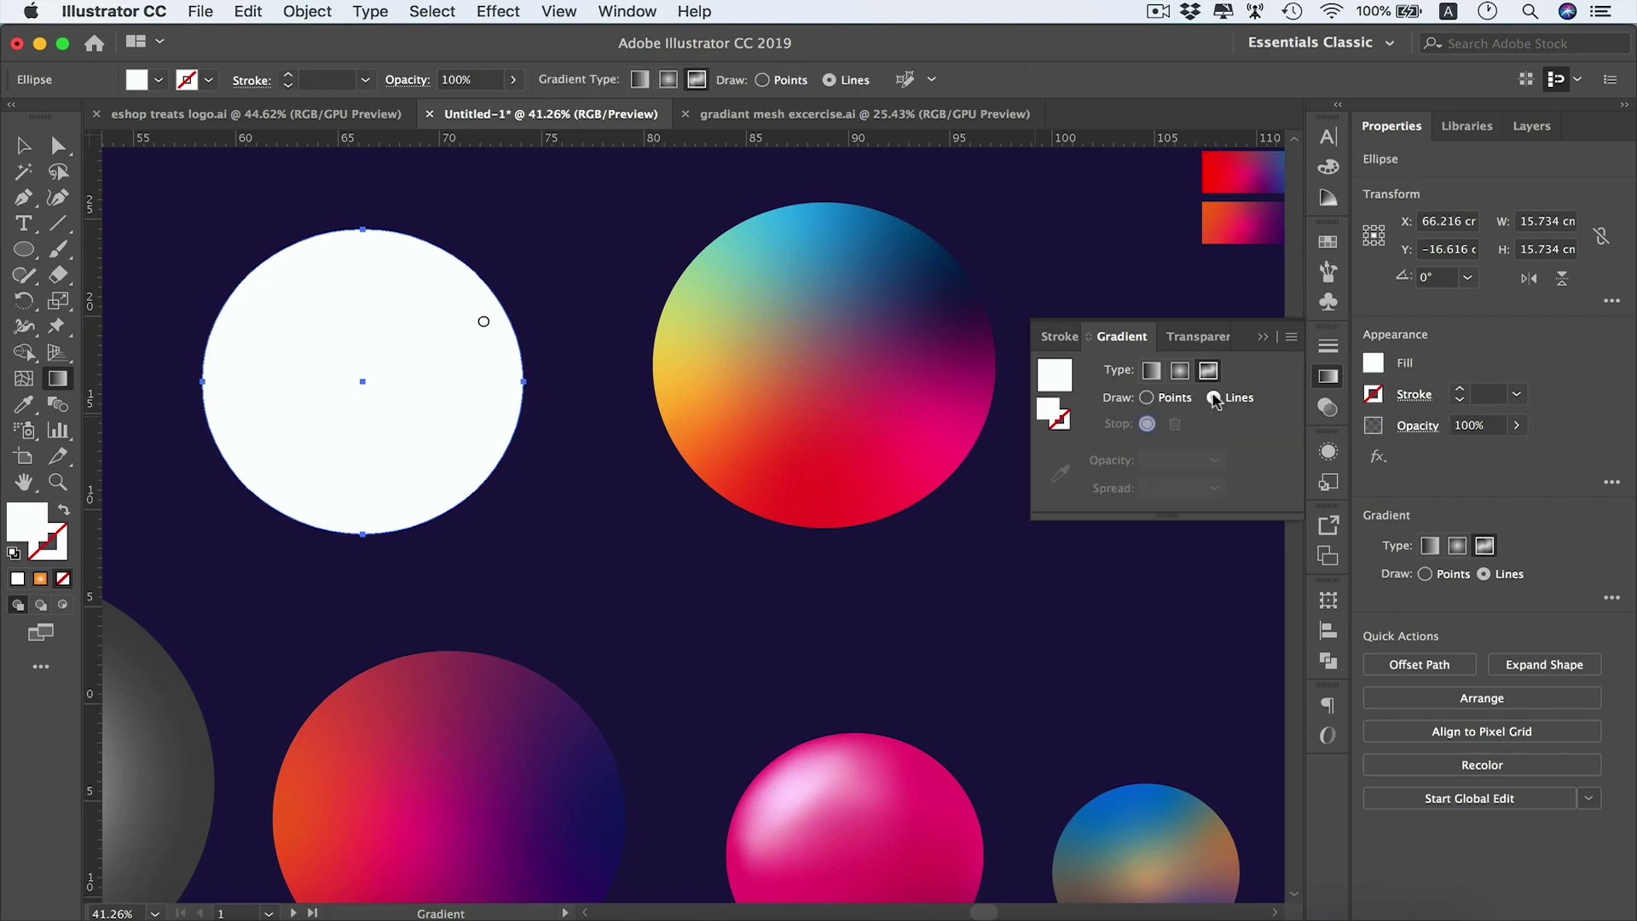
{"action": "double_click", "coordinate": [483, 322]}
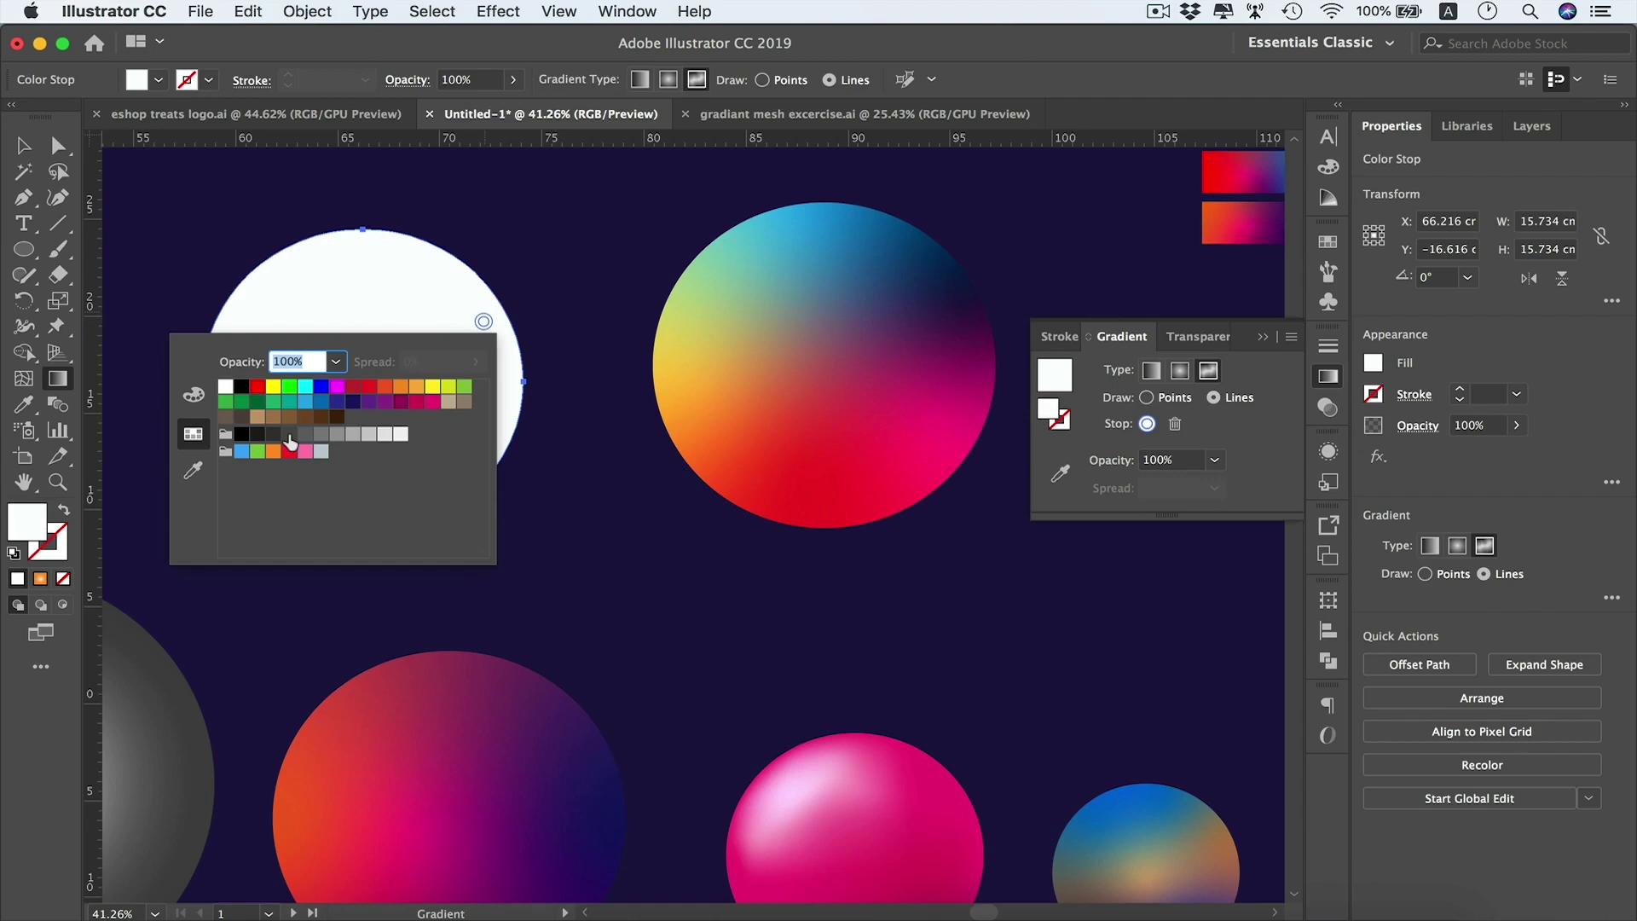
{"action": "left_click", "coordinate": [289, 437]}
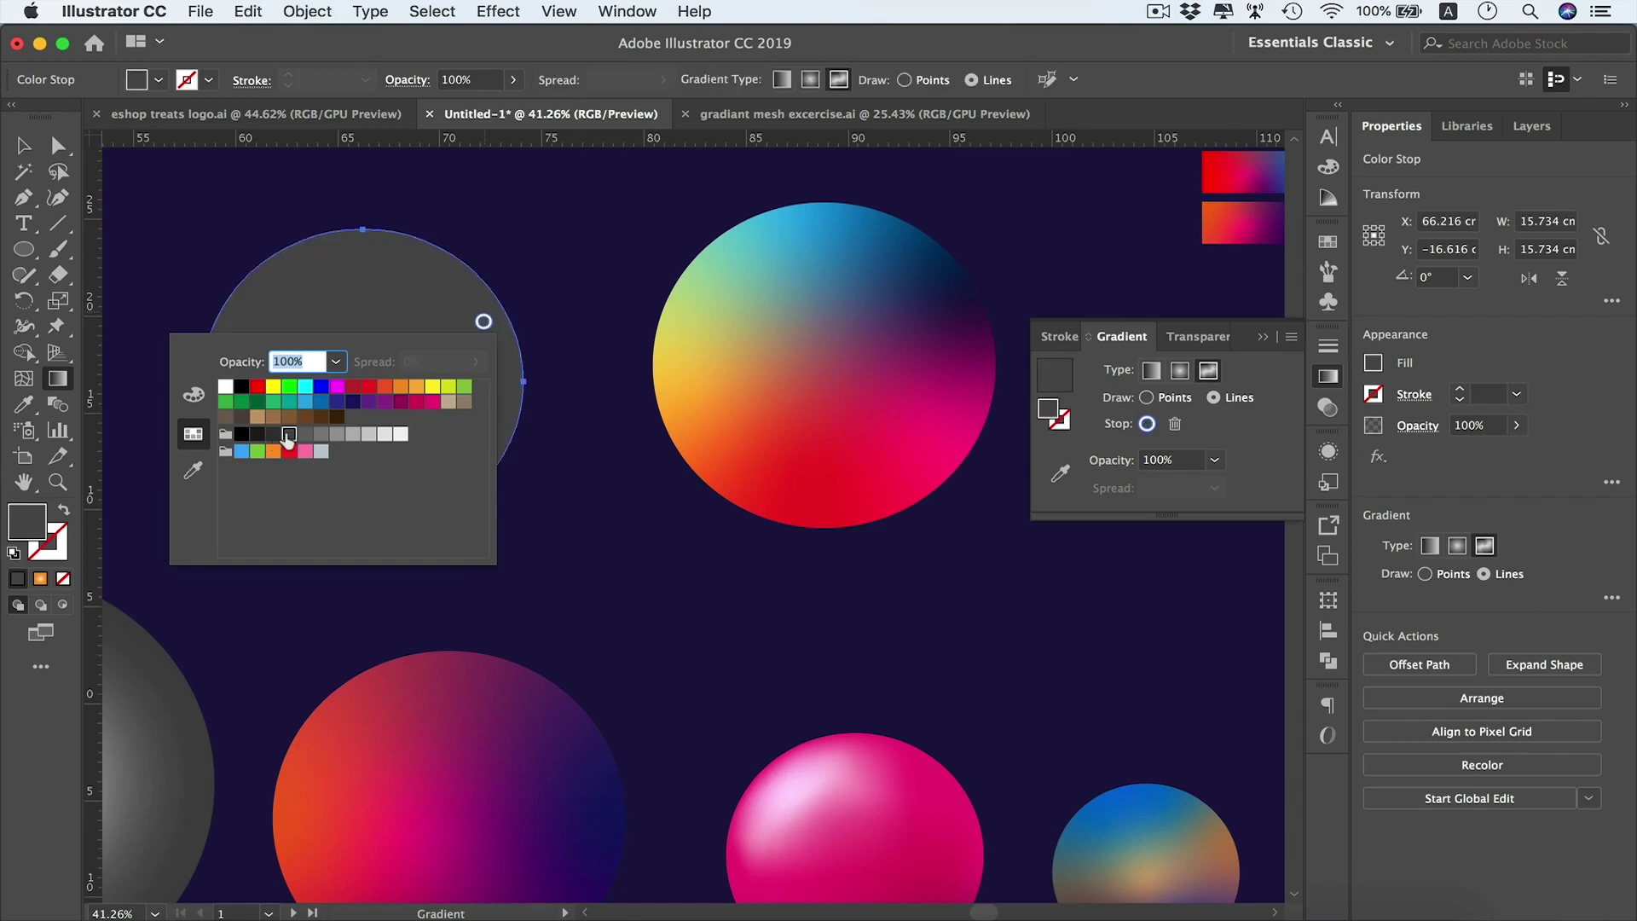
{"action": "left_click", "coordinate": [539, 321]}
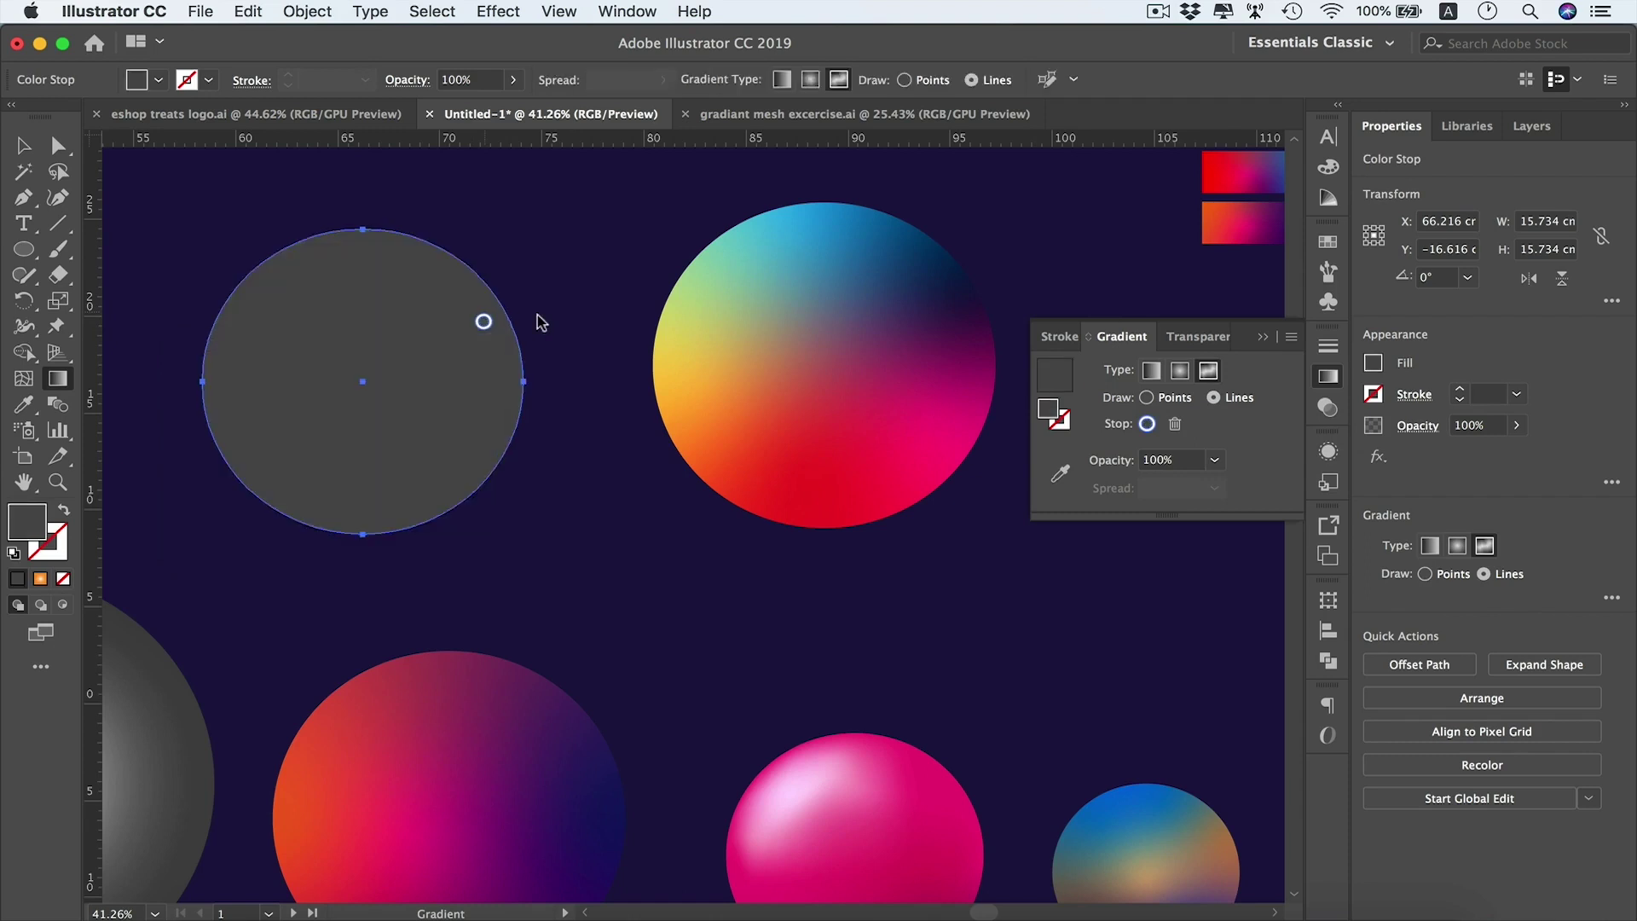
Trace a closed four-stop gradient line just inside the circle's edge
{"action": "left_click", "coordinate": [466, 453]}
{"action": "left_click", "coordinate": [290, 471]}
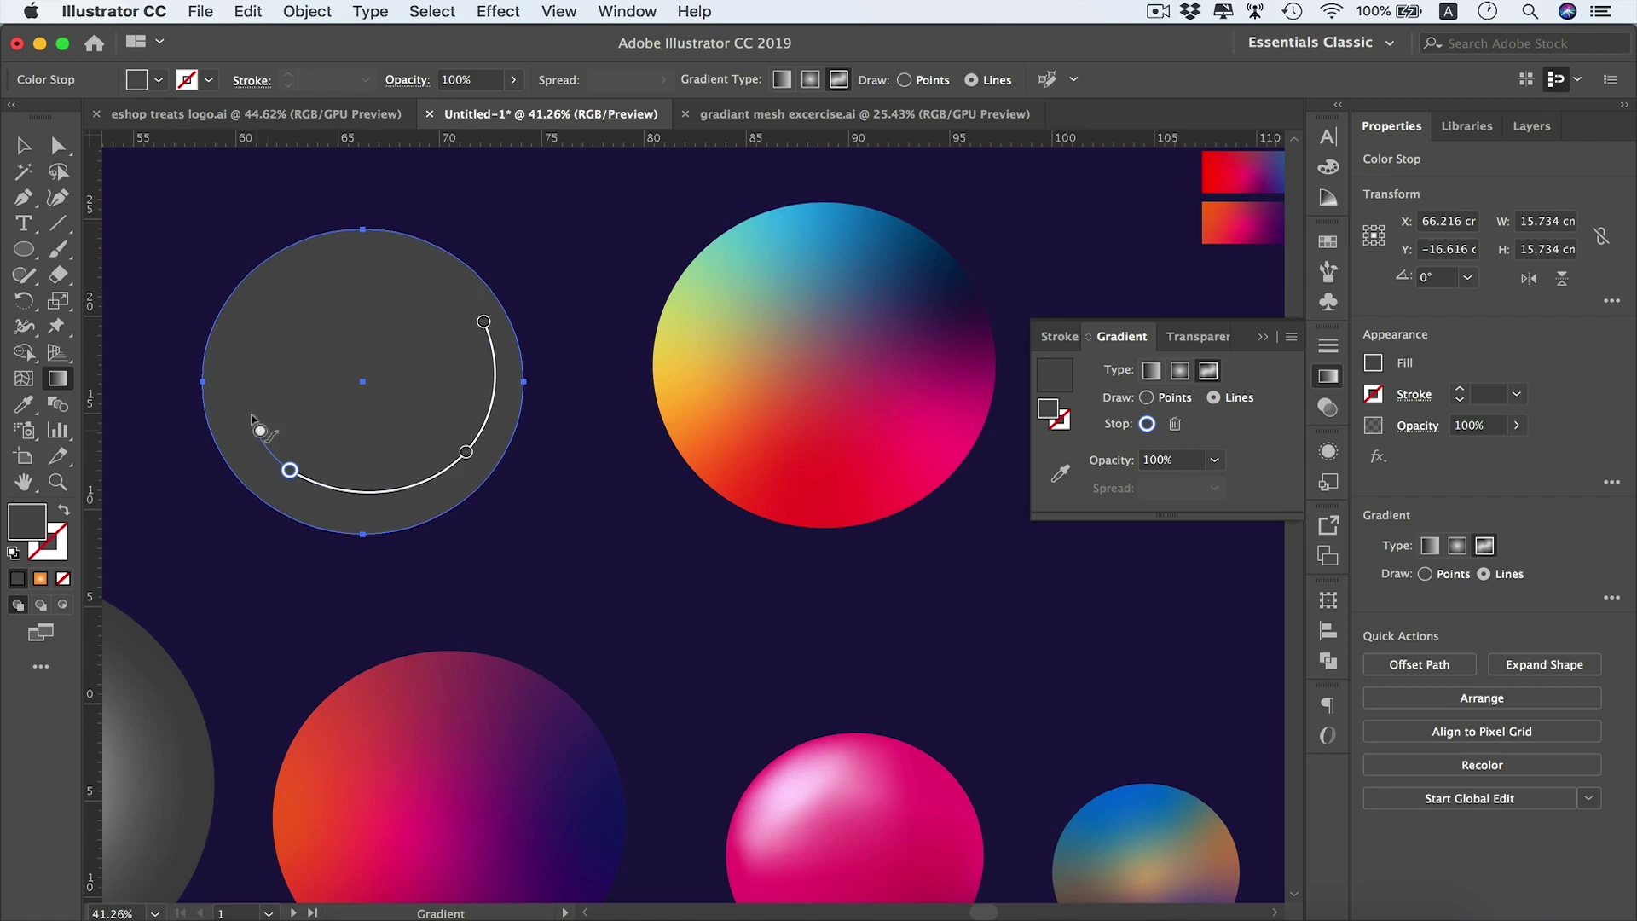
{"action": "left_click", "coordinate": [306, 282]}
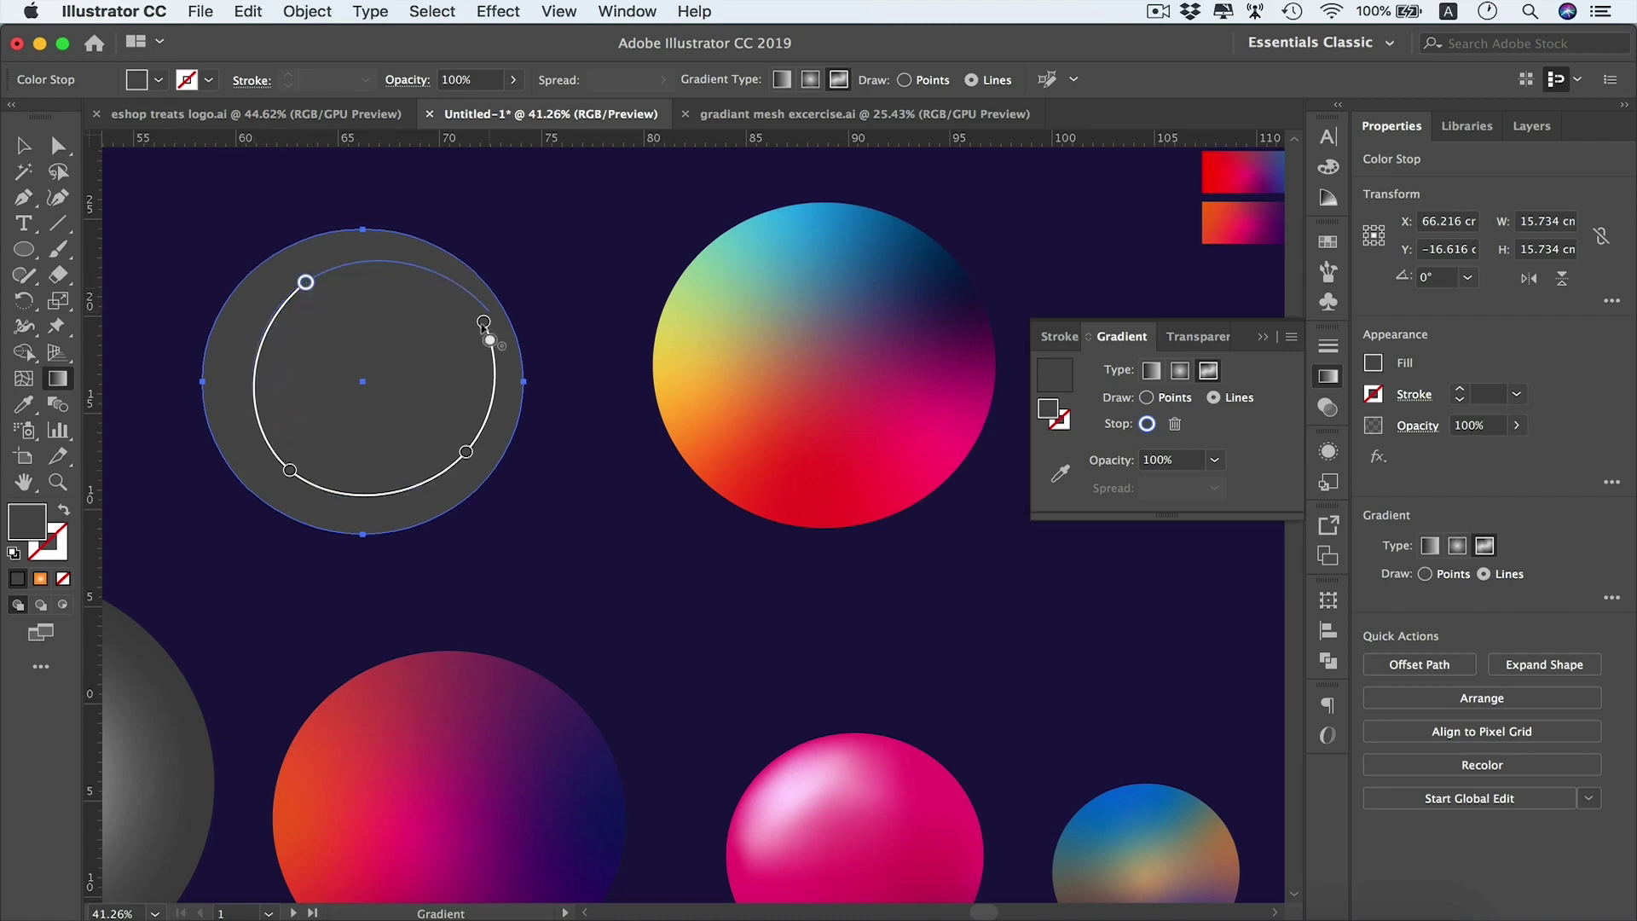
{"action": "left_click", "coordinate": [484, 321]}
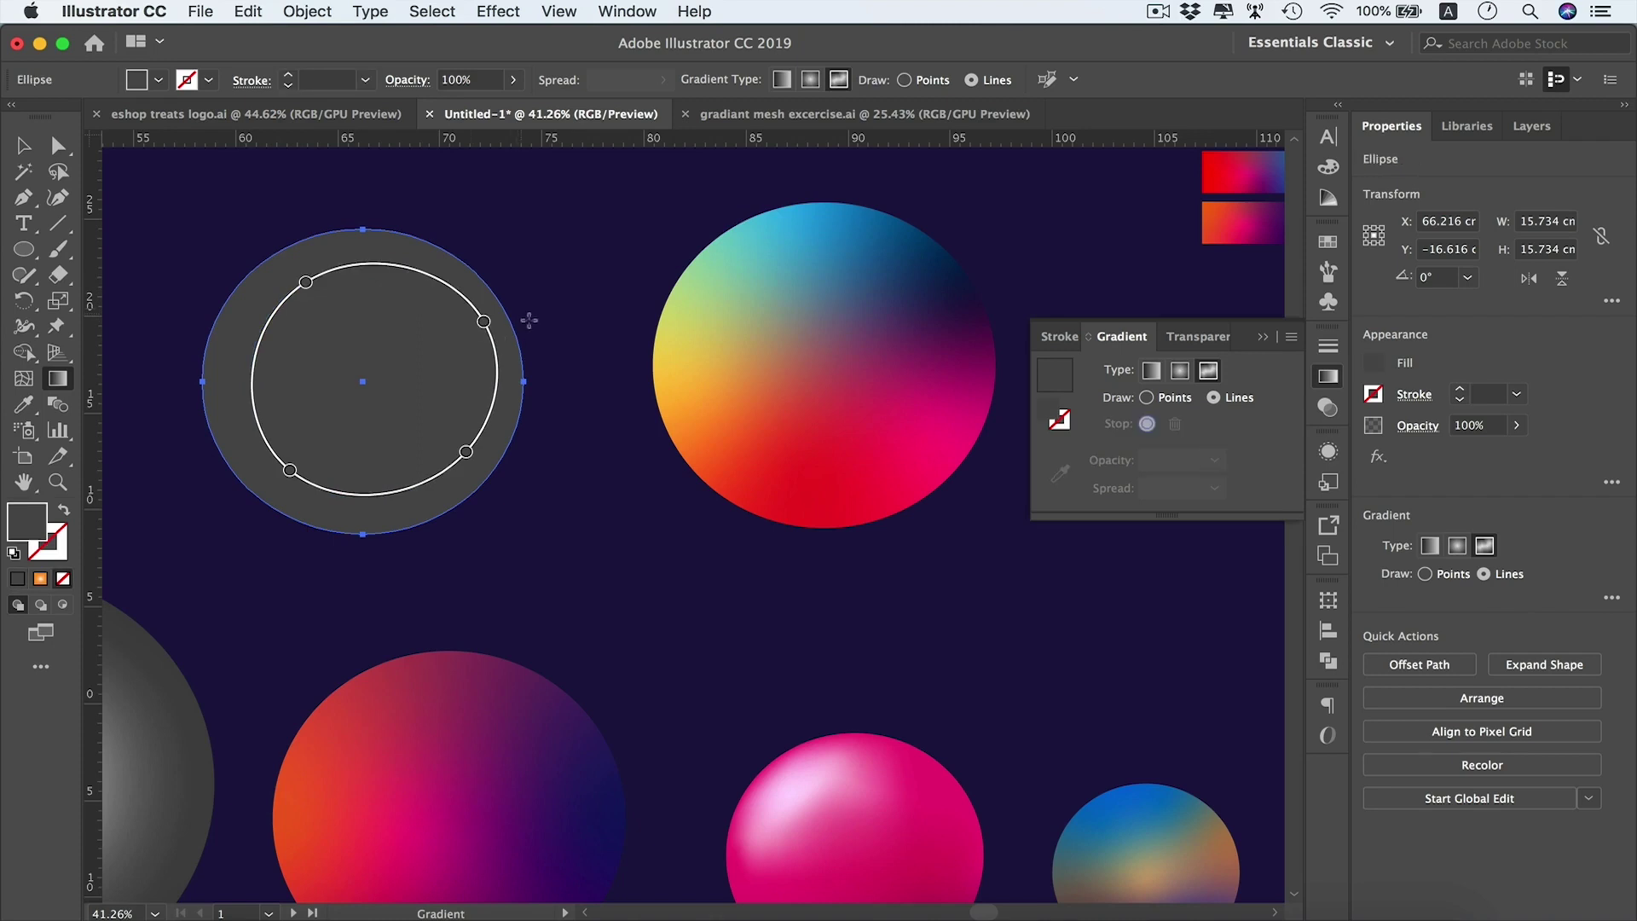
Add a mid-grey stop and draw a closed inner gradient loop from it
{"action": "left_click", "coordinate": [449, 321]}
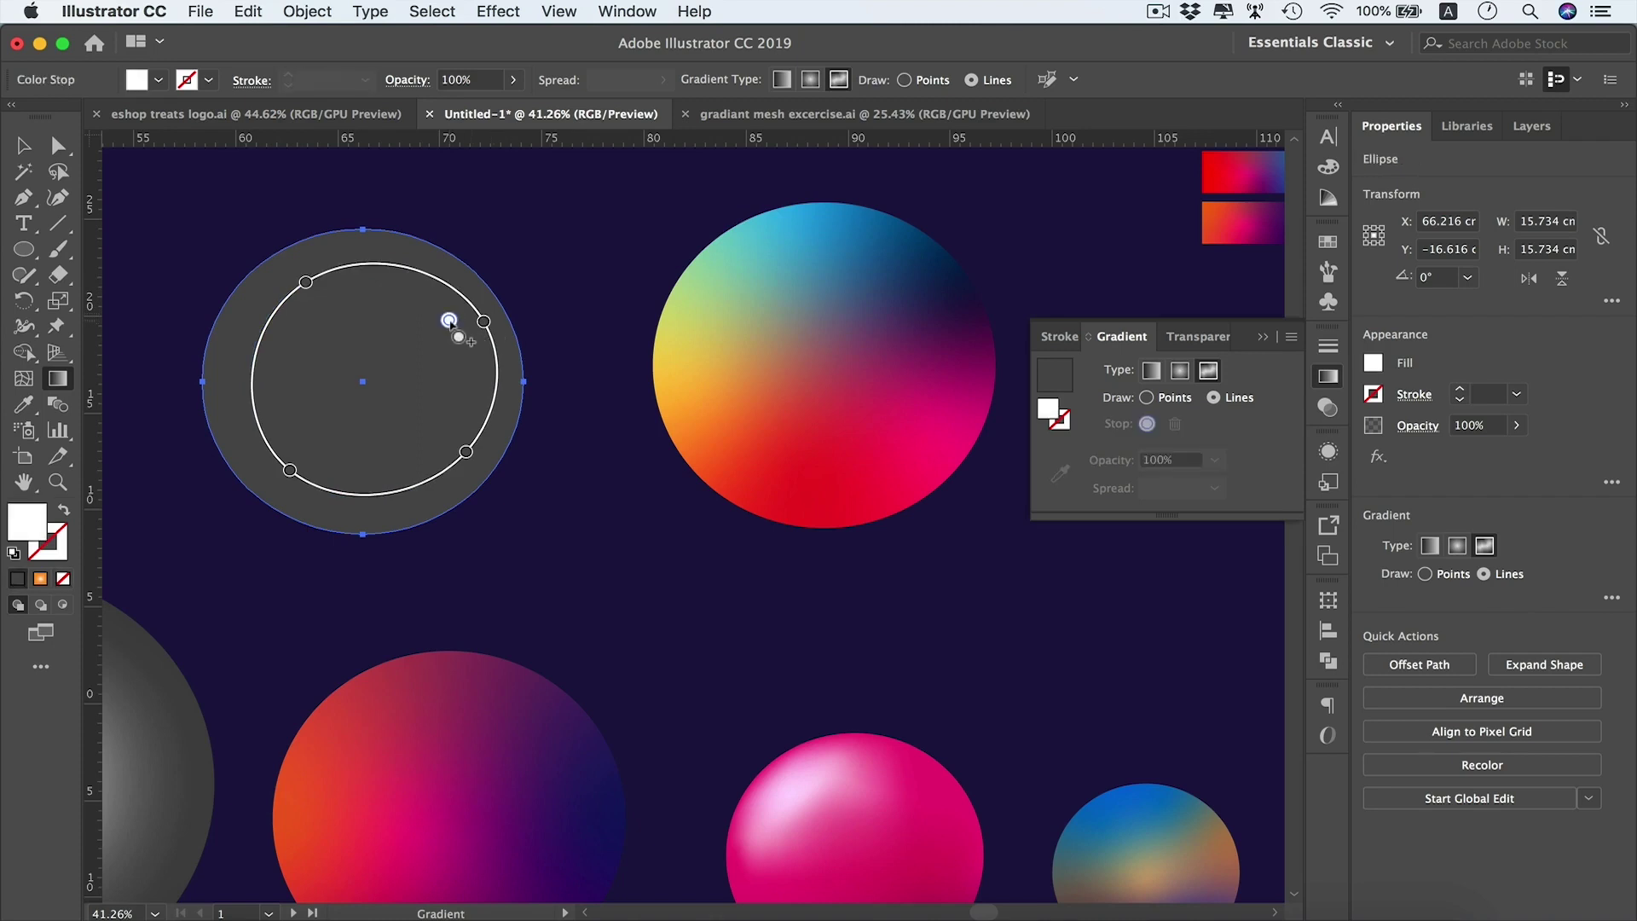
{"action": "double_click", "coordinate": [450, 321]}
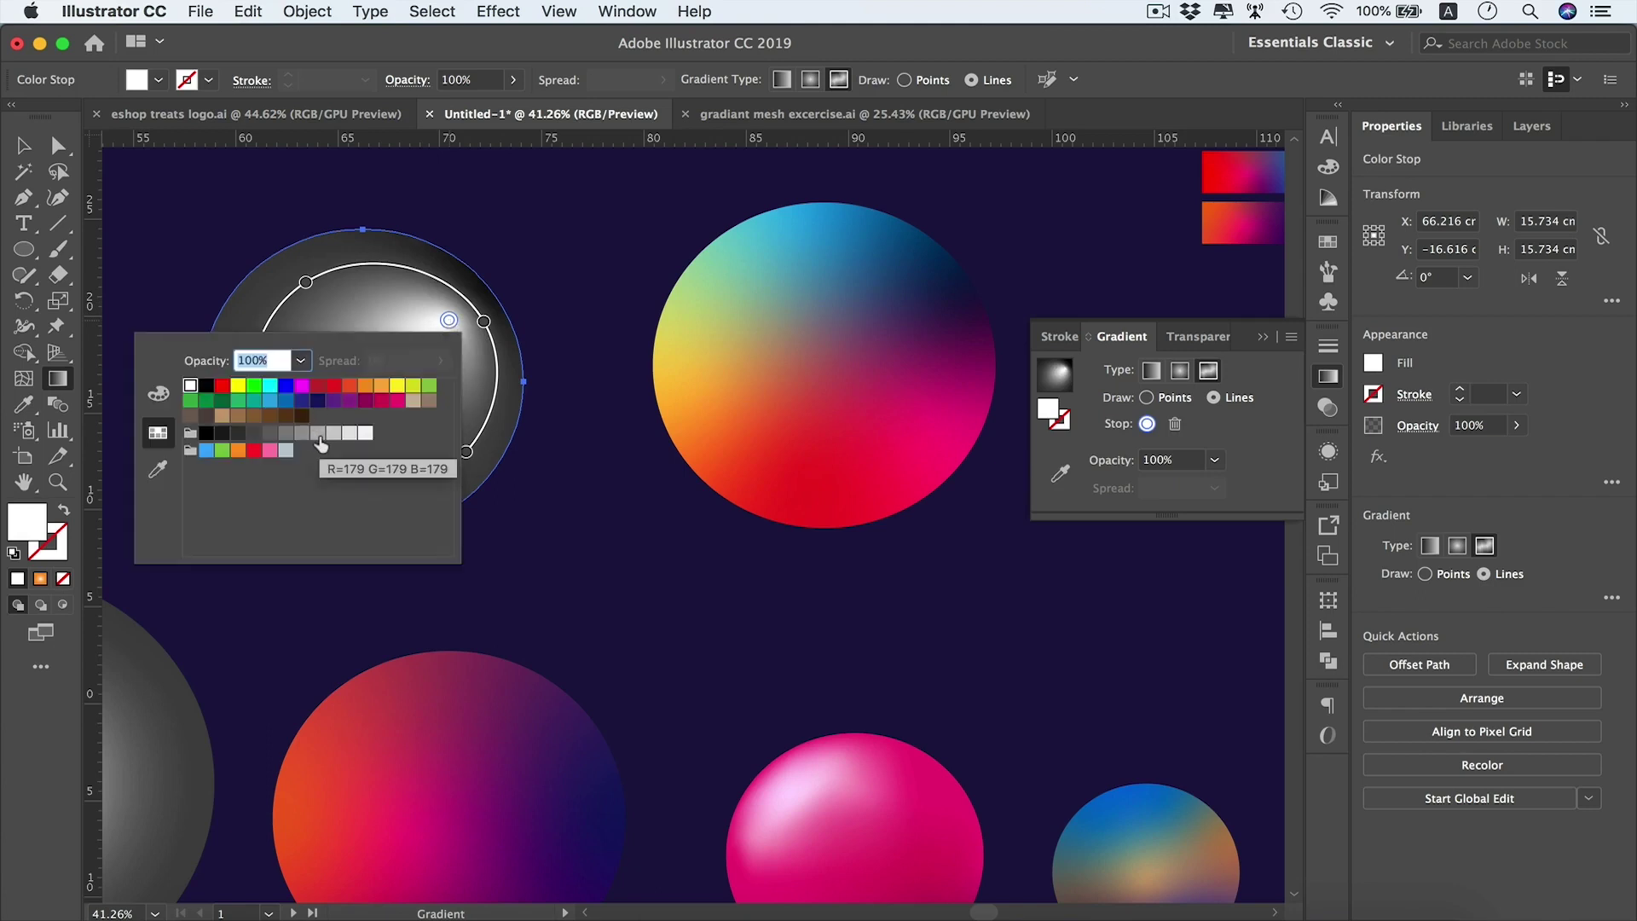
{"action": "left_click", "coordinate": [274, 453]}
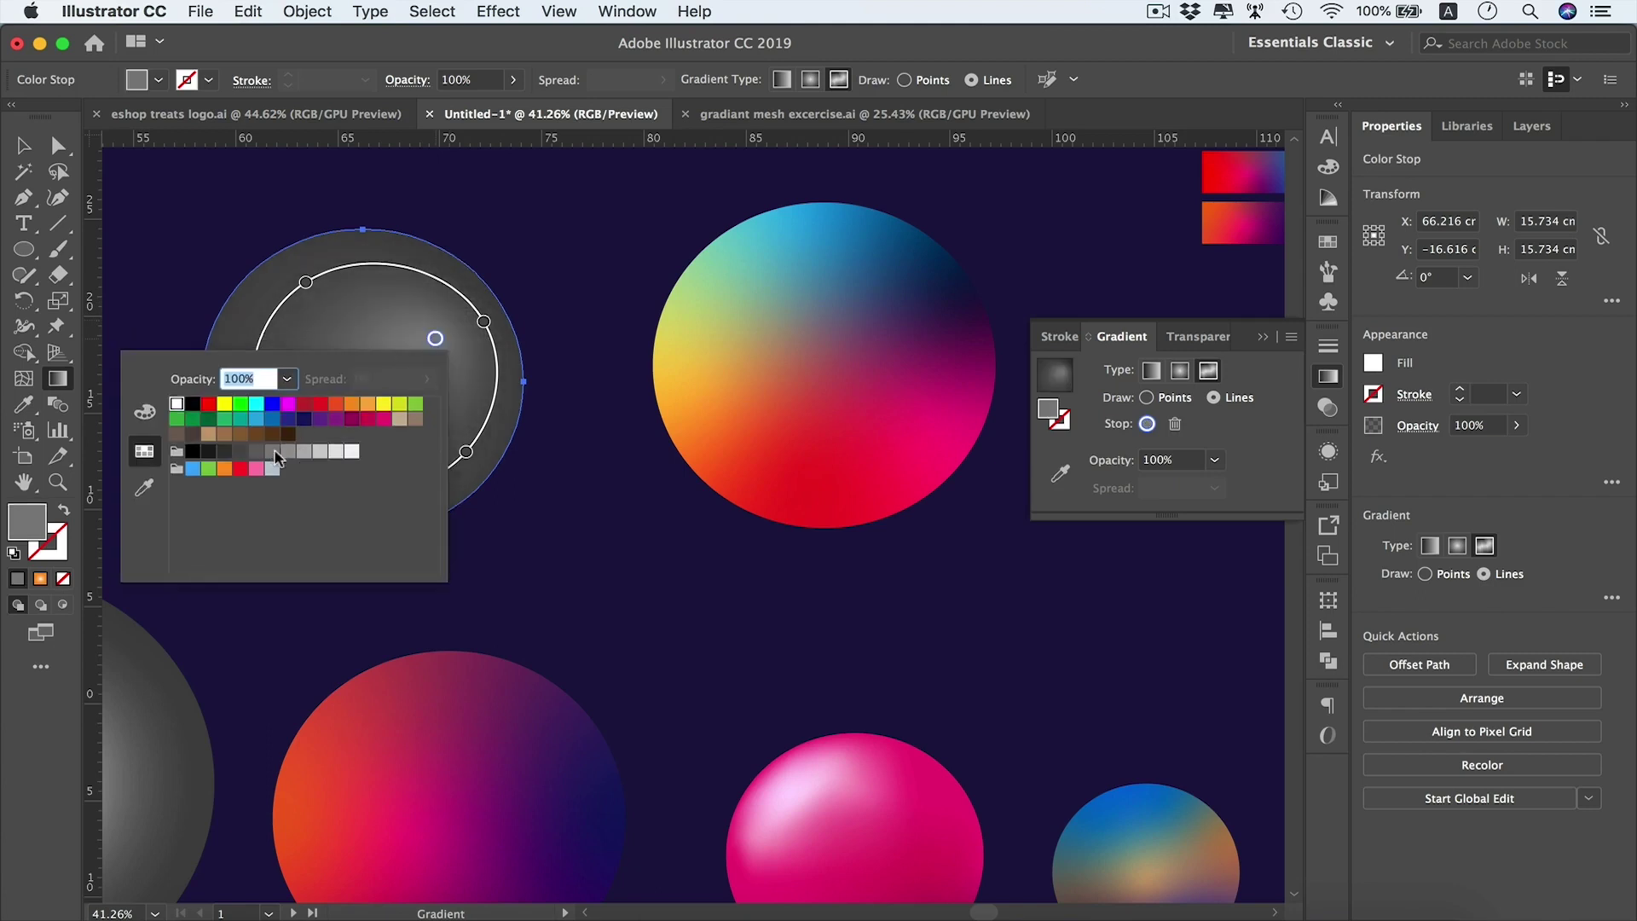
{"action": "left_click", "coordinate": [435, 338]}
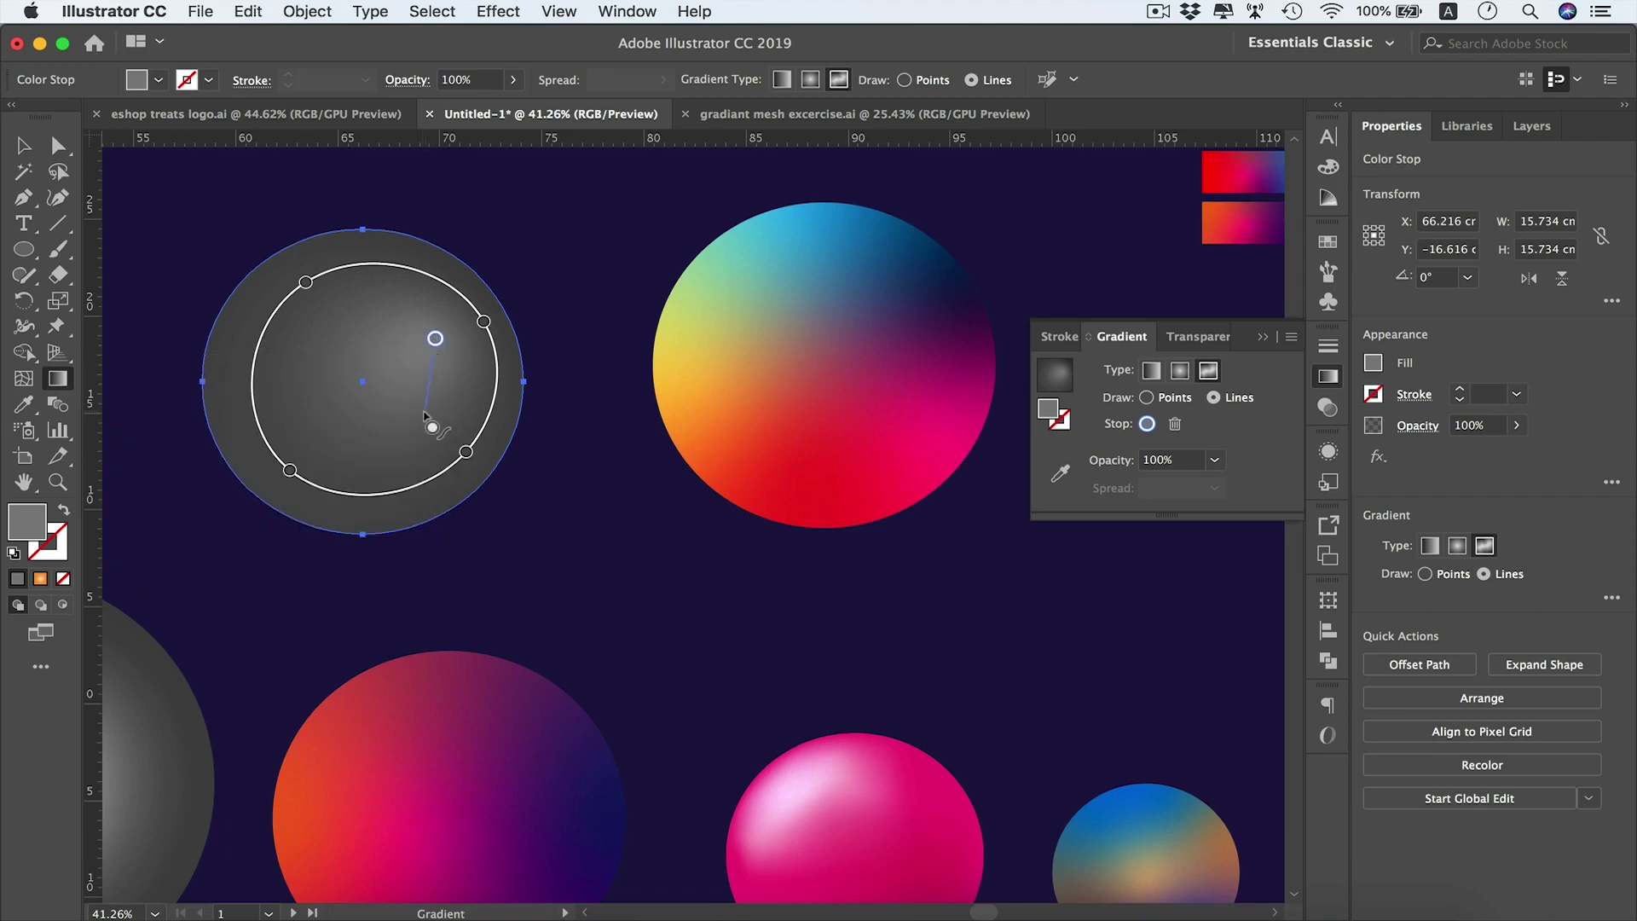
{"action": "left_click", "coordinate": [421, 410]}
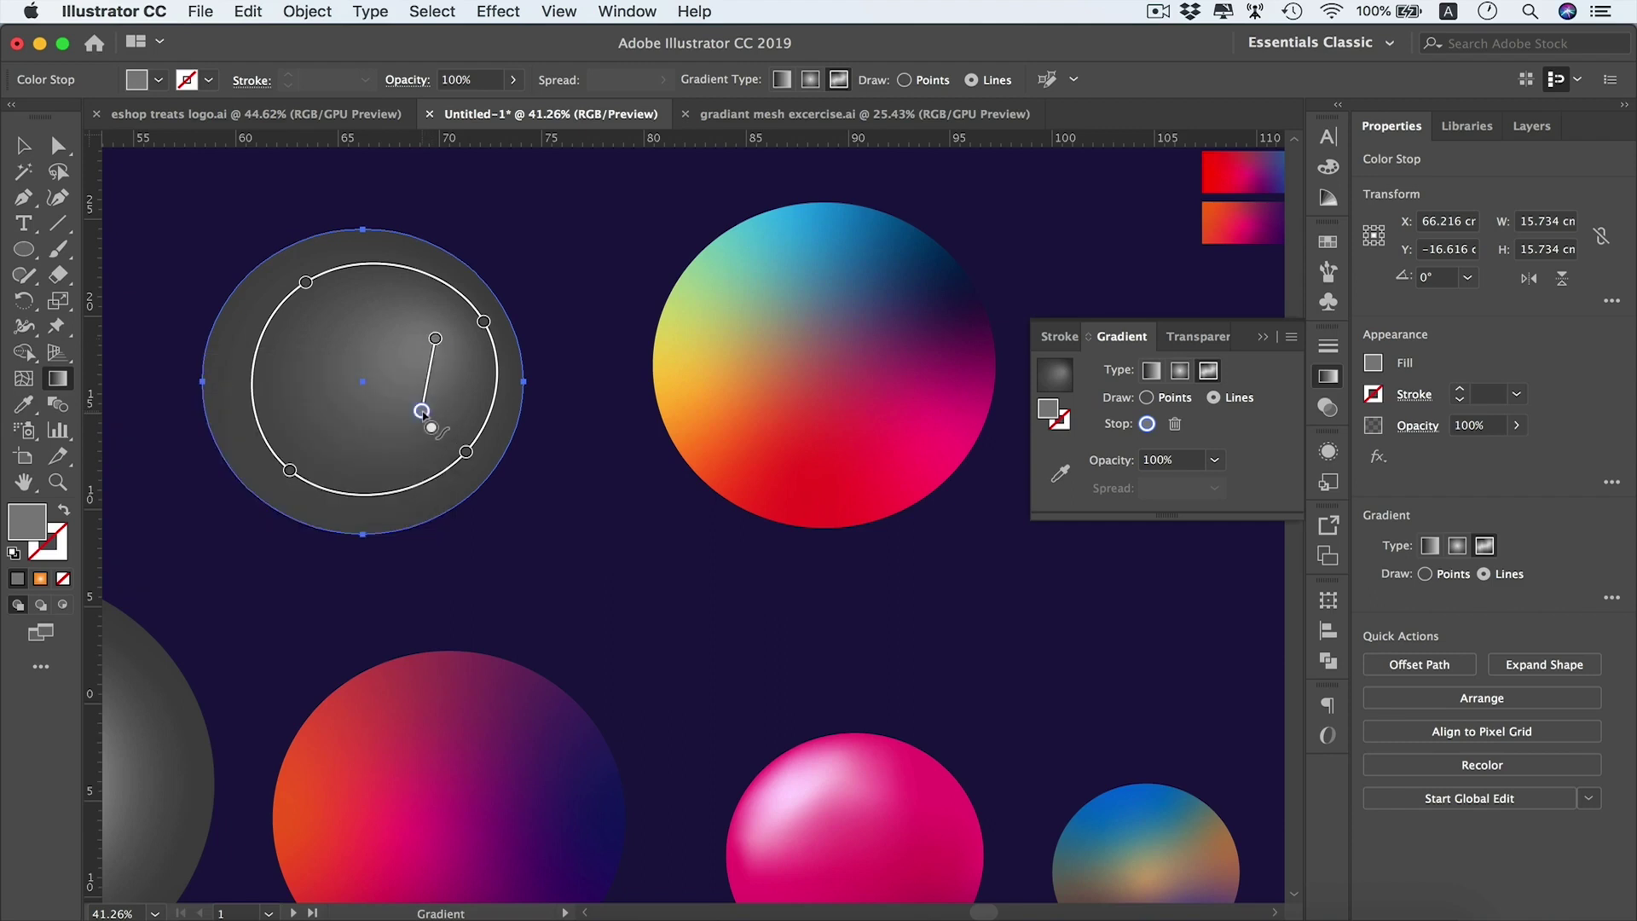
{"action": "left_click", "coordinate": [305, 410]}
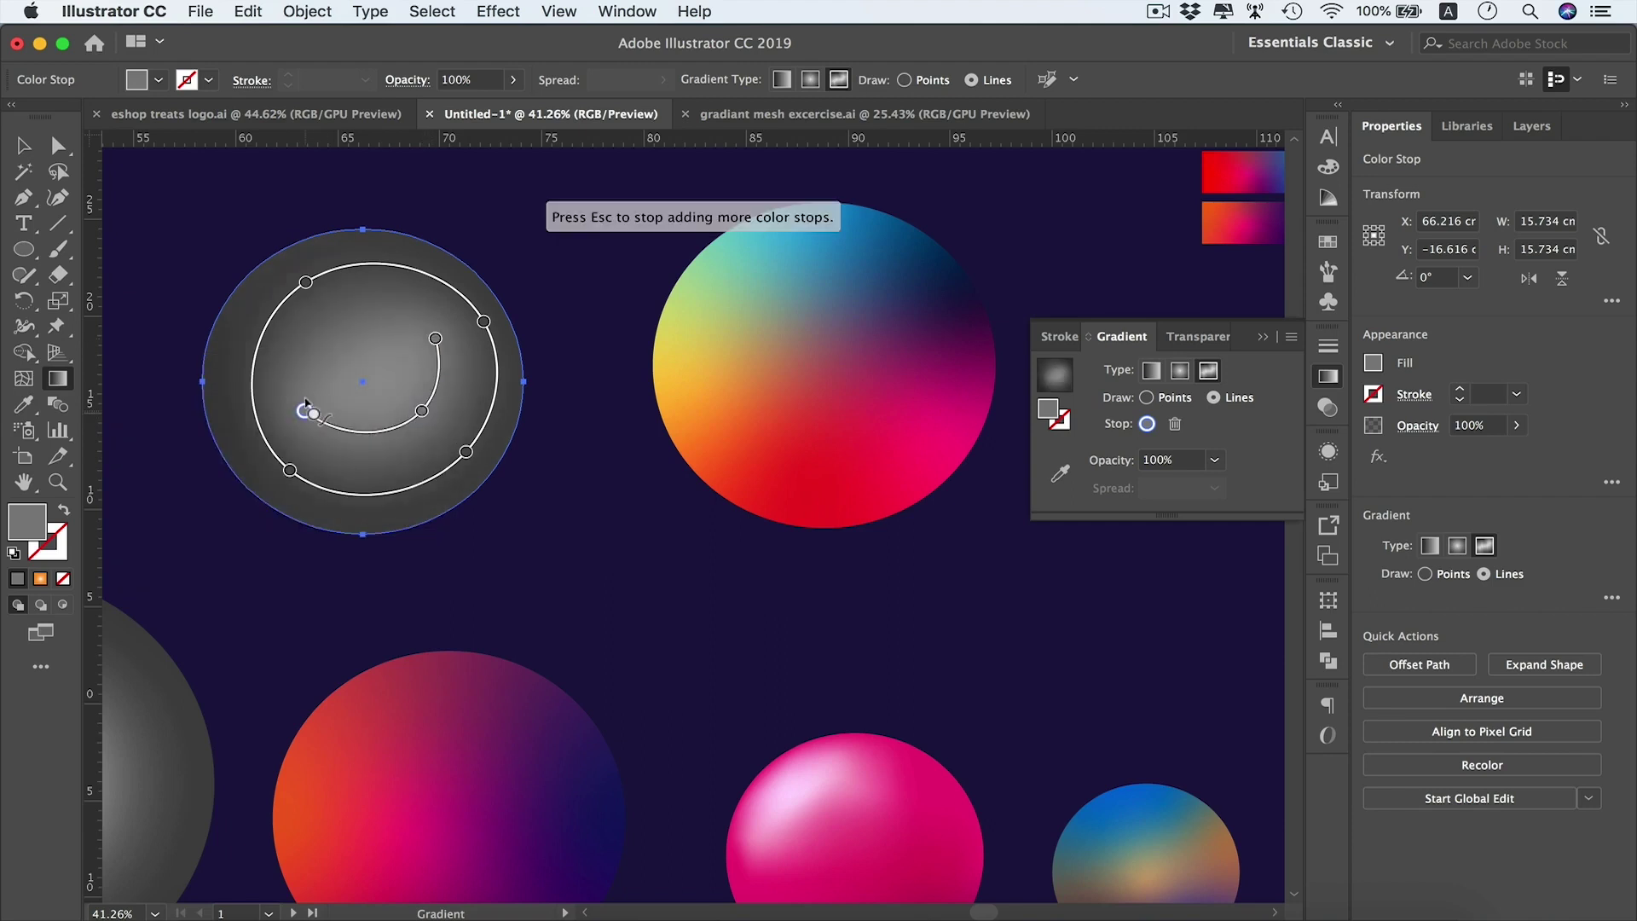
{"action": "left_click", "coordinate": [346, 320]}
{"action": "left_click", "coordinate": [434, 338]}
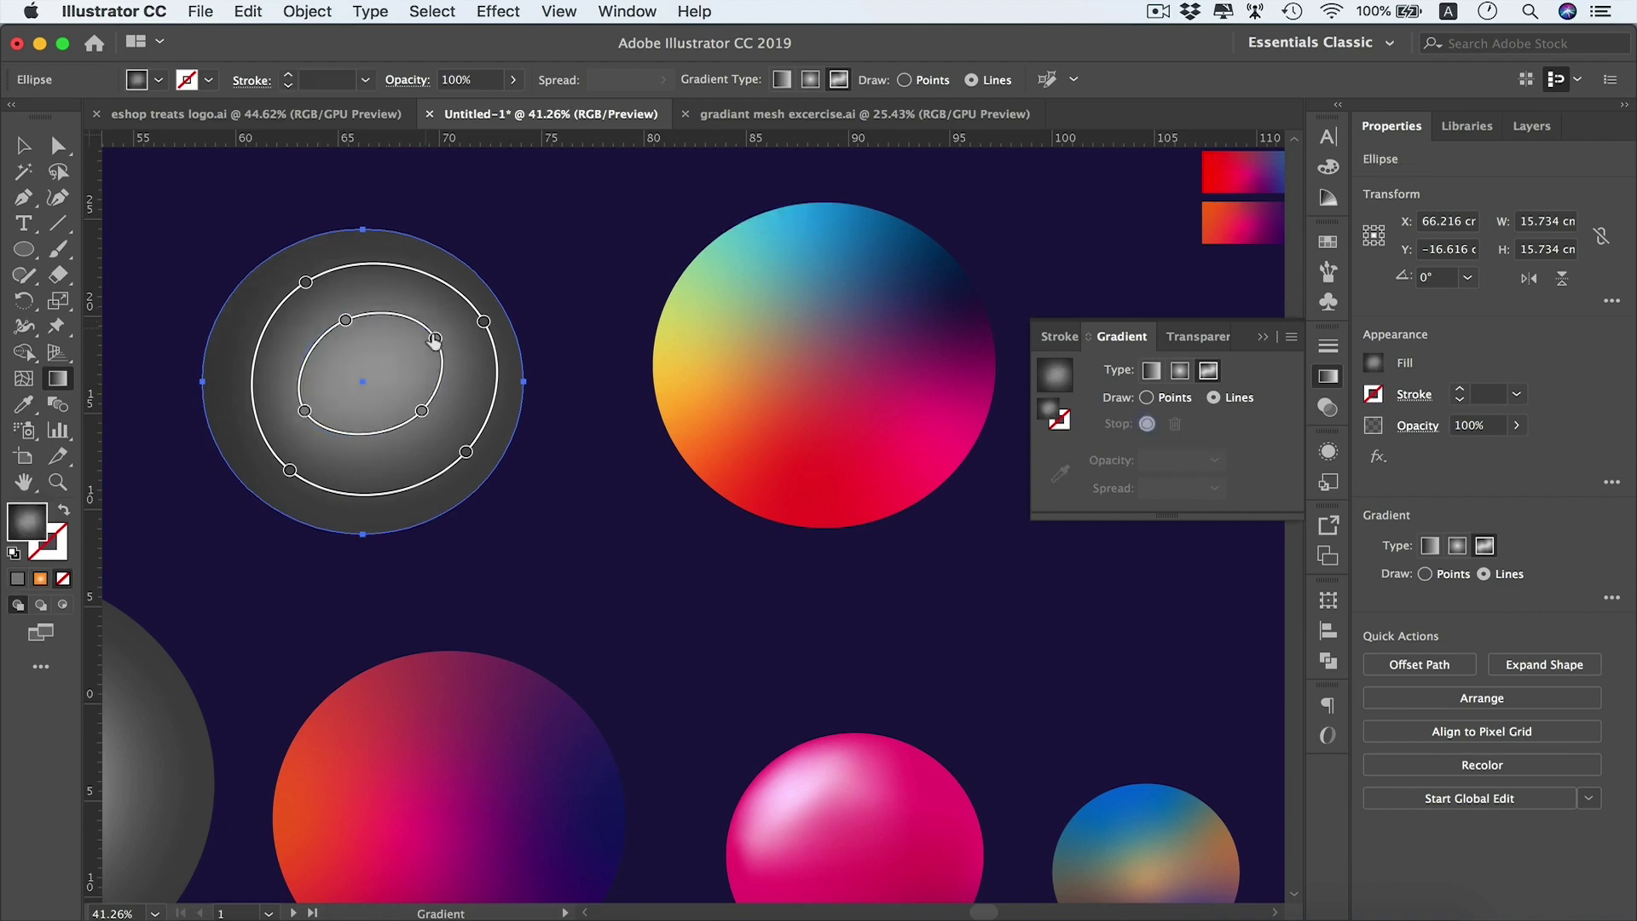
Place a lighter grey gradient point at the circle's centre in Points mode
{"action": "left_click", "coordinate": [1146, 397]}
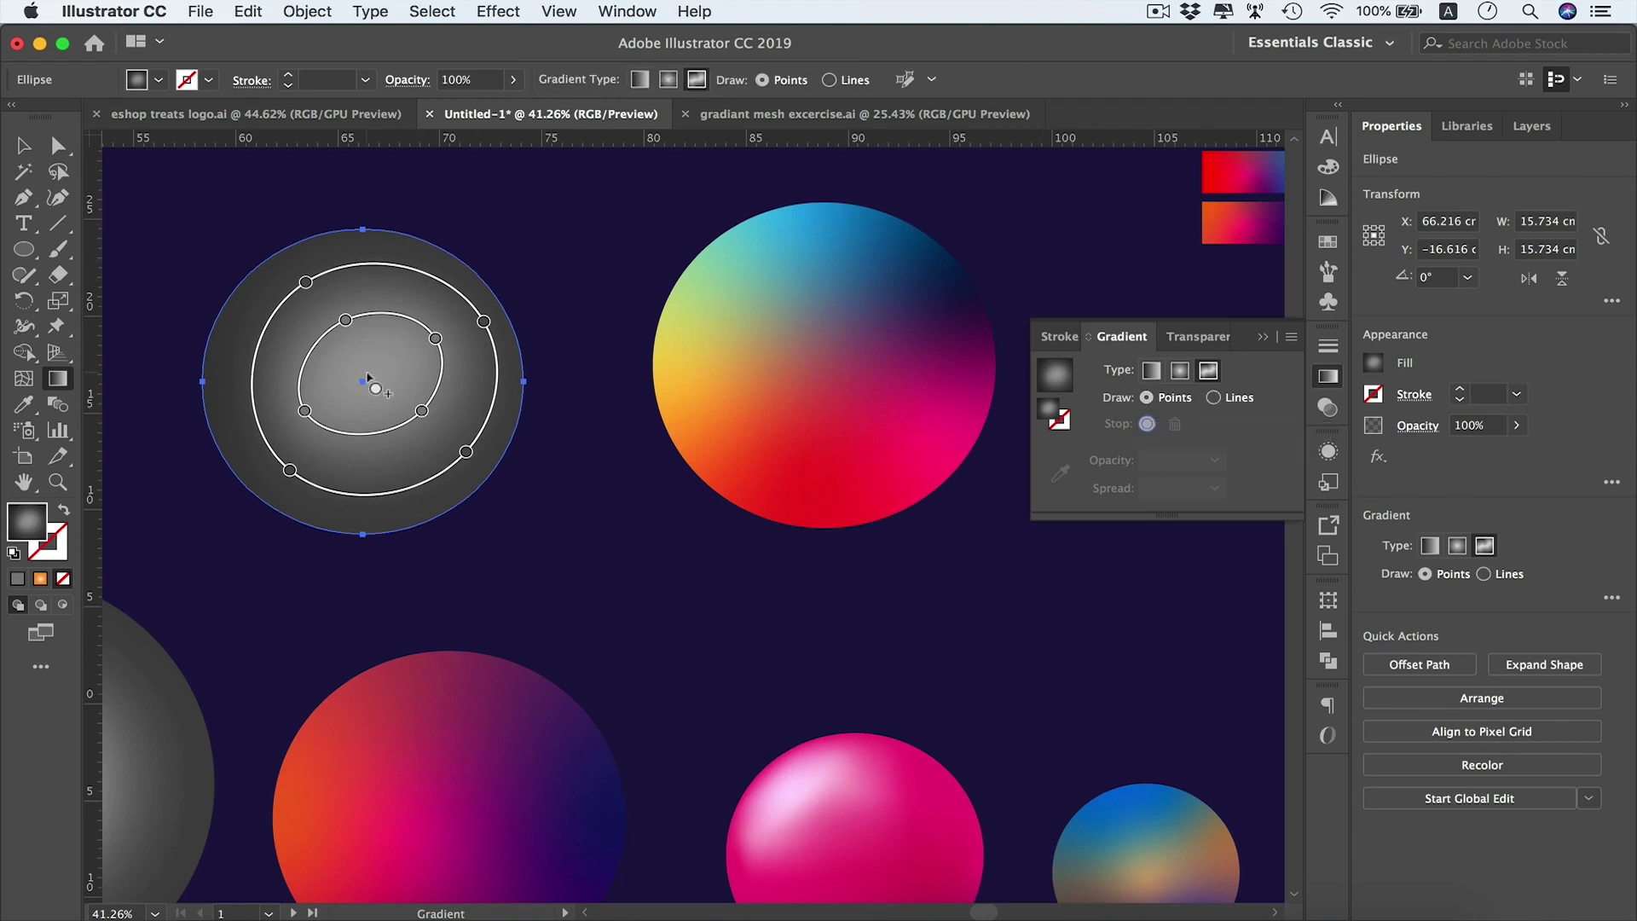
{"action": "left_click", "coordinate": [365, 372]}
{"action": "double_click", "coordinate": [367, 376]}
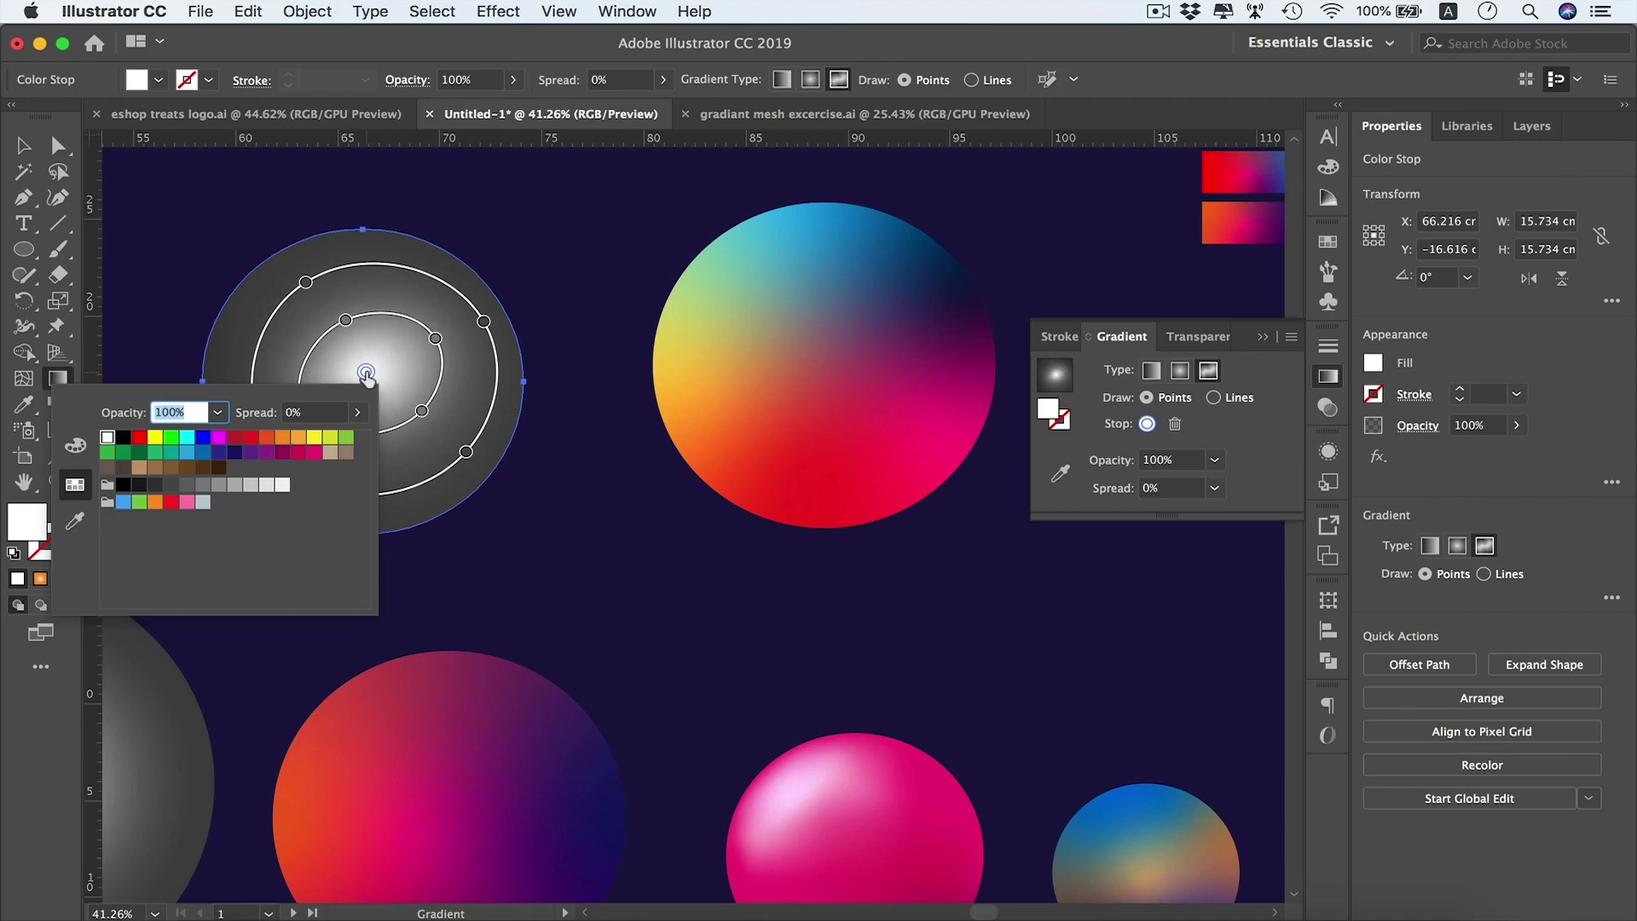
{"action": "left_click", "coordinate": [235, 485]}
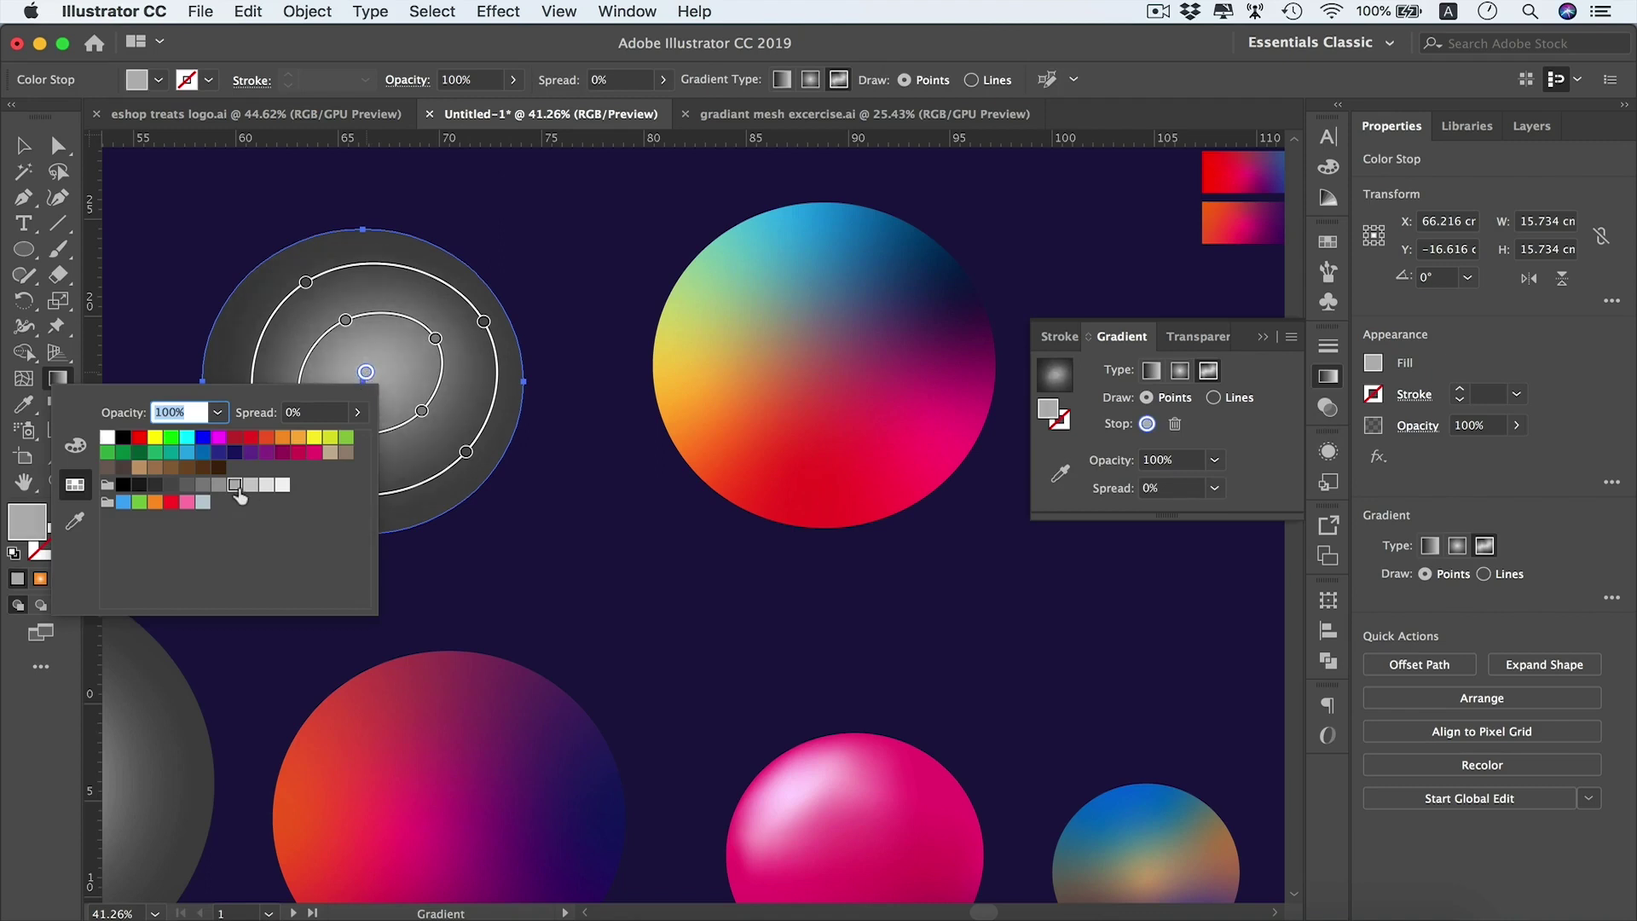
{"action": "left_click", "coordinate": [368, 370]}
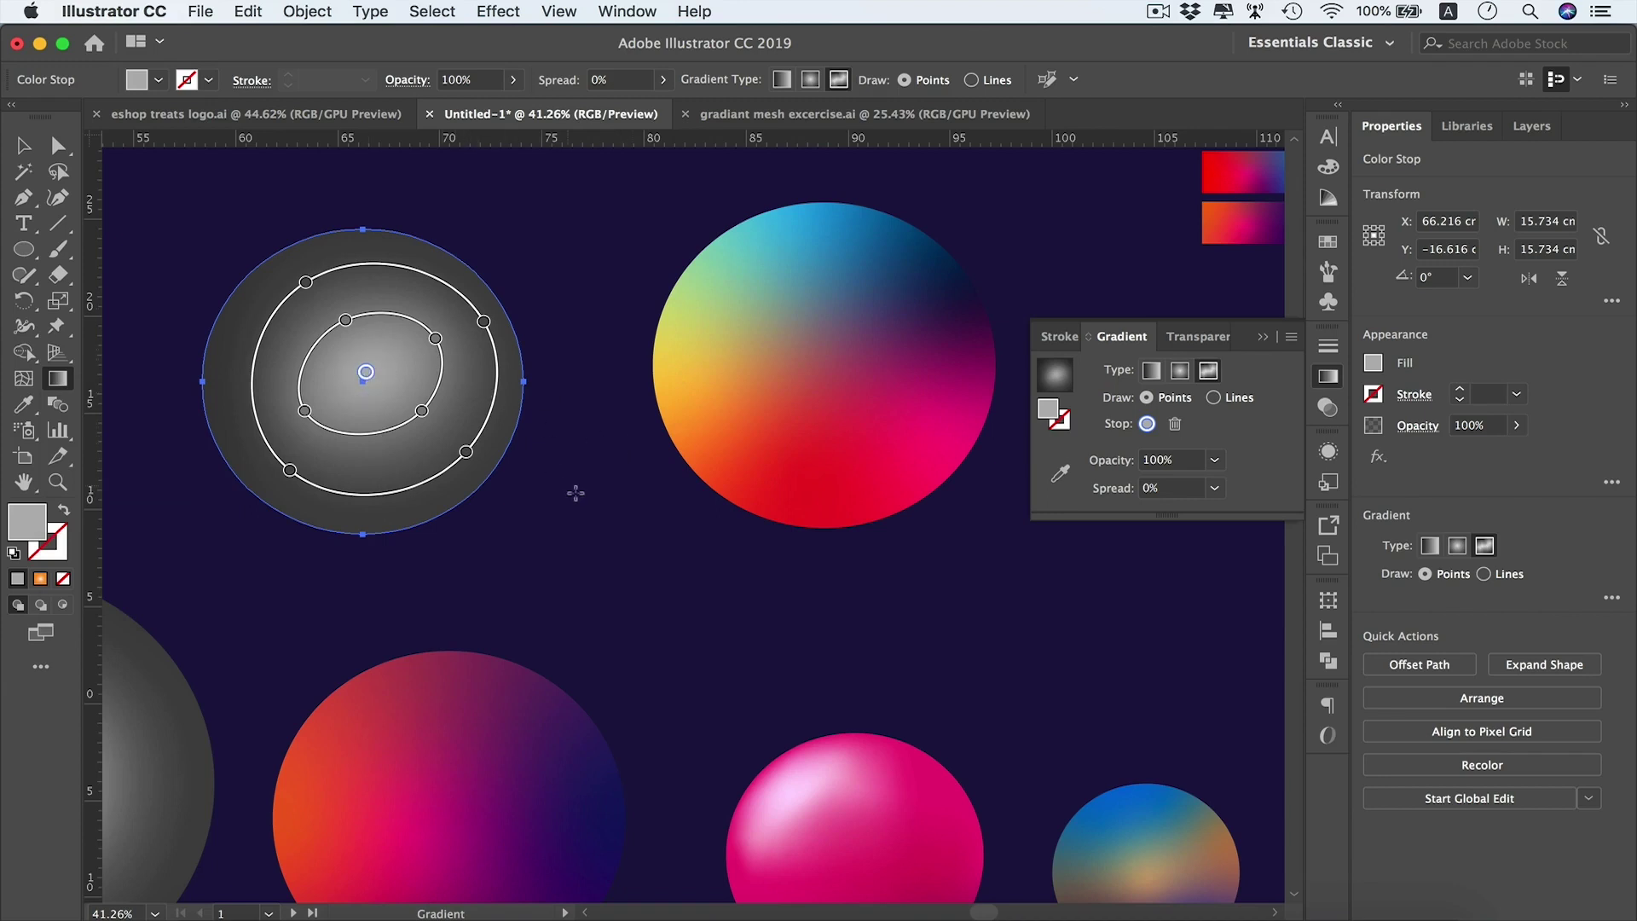
{"action": "key", "text": "super"}
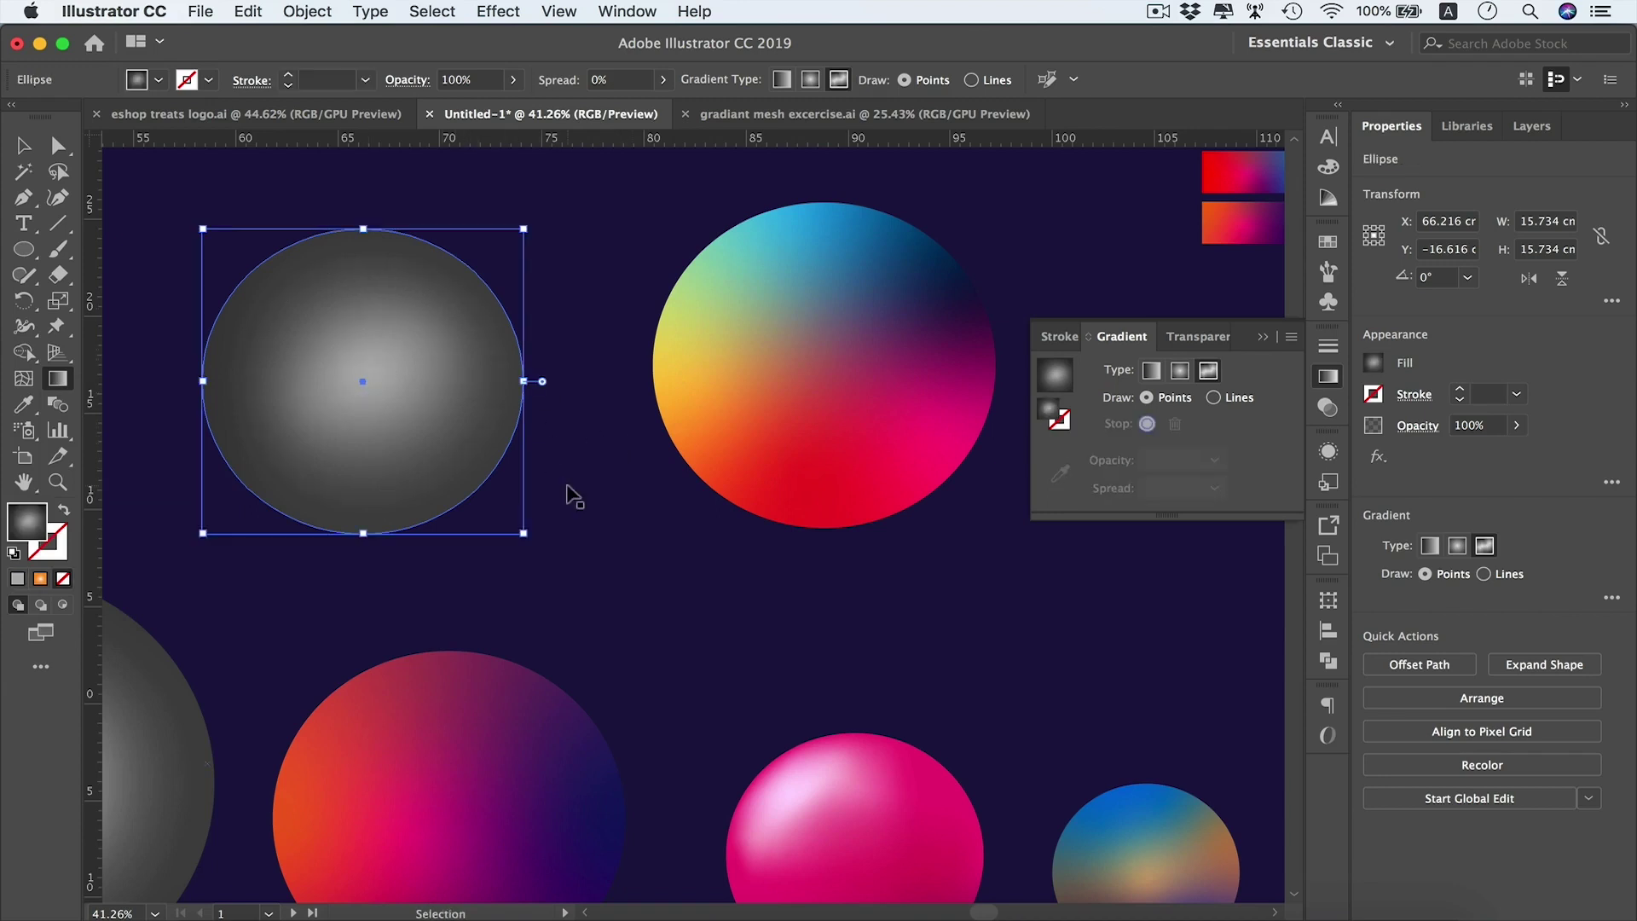
{"action": "left_click", "coordinate": [567, 489], "text": "super"}
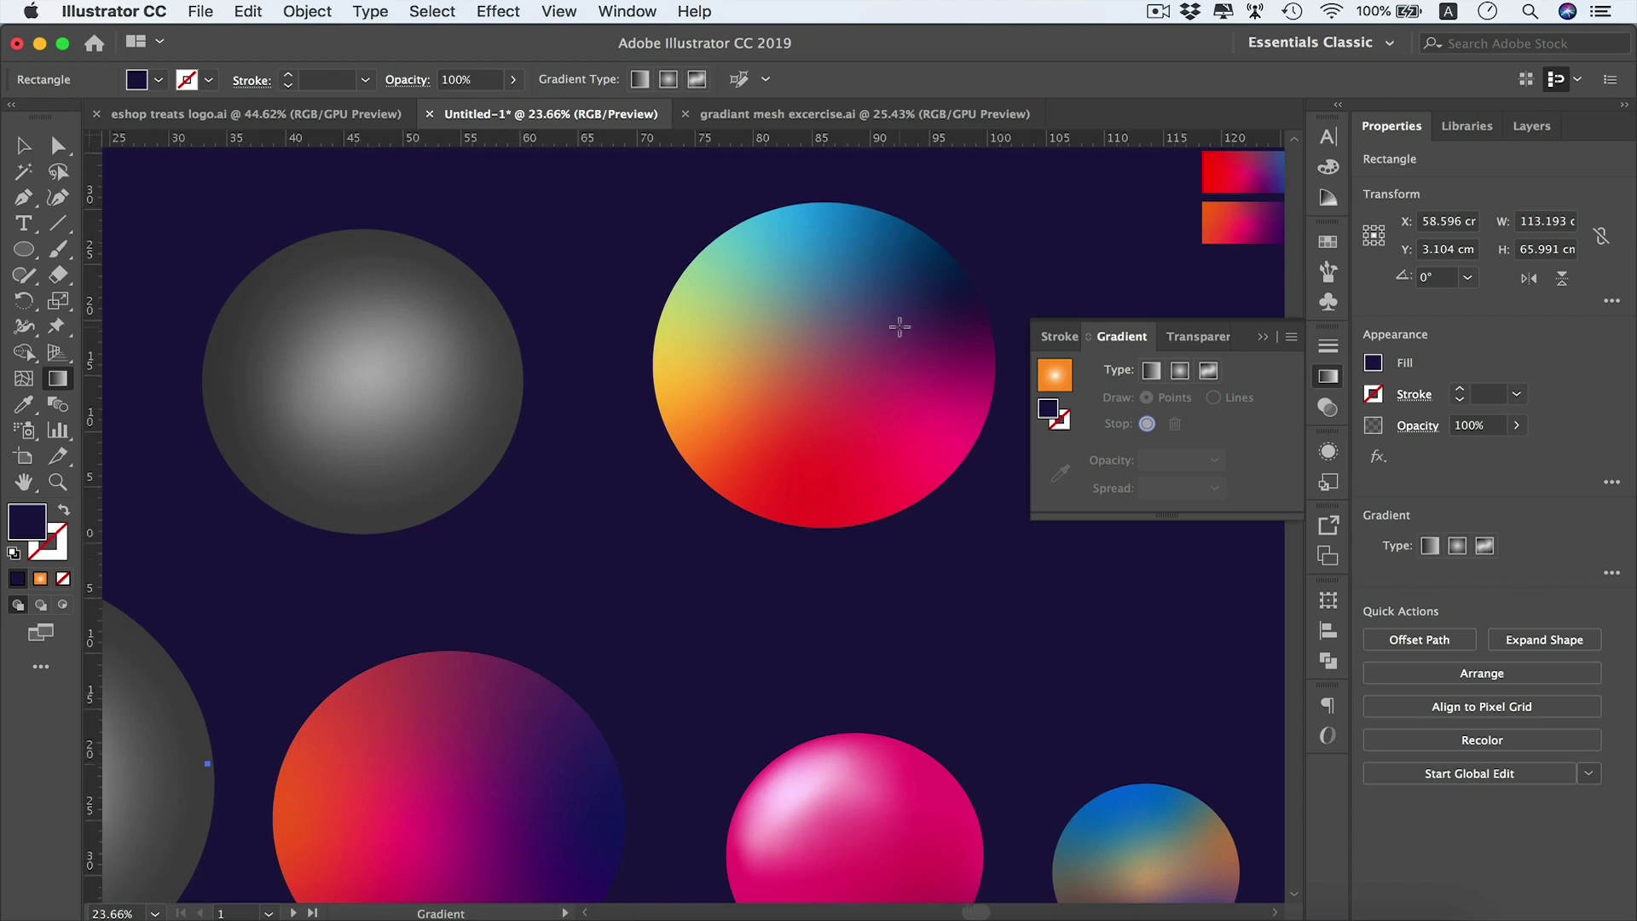
Scroll across the canvas to the lower artboard holding the red and blue concentric ring
{"action": "scroll", "coordinate": [899, 325], "scroll_direction": "down", "scroll_amount": 3}
{"action": "scroll", "coordinate": [900, 325], "scroll_direction": "up", "scroll_amount": 5}
{"action": "scroll", "coordinate": [899, 325], "scroll_direction": "up", "scroll_amount": 1}
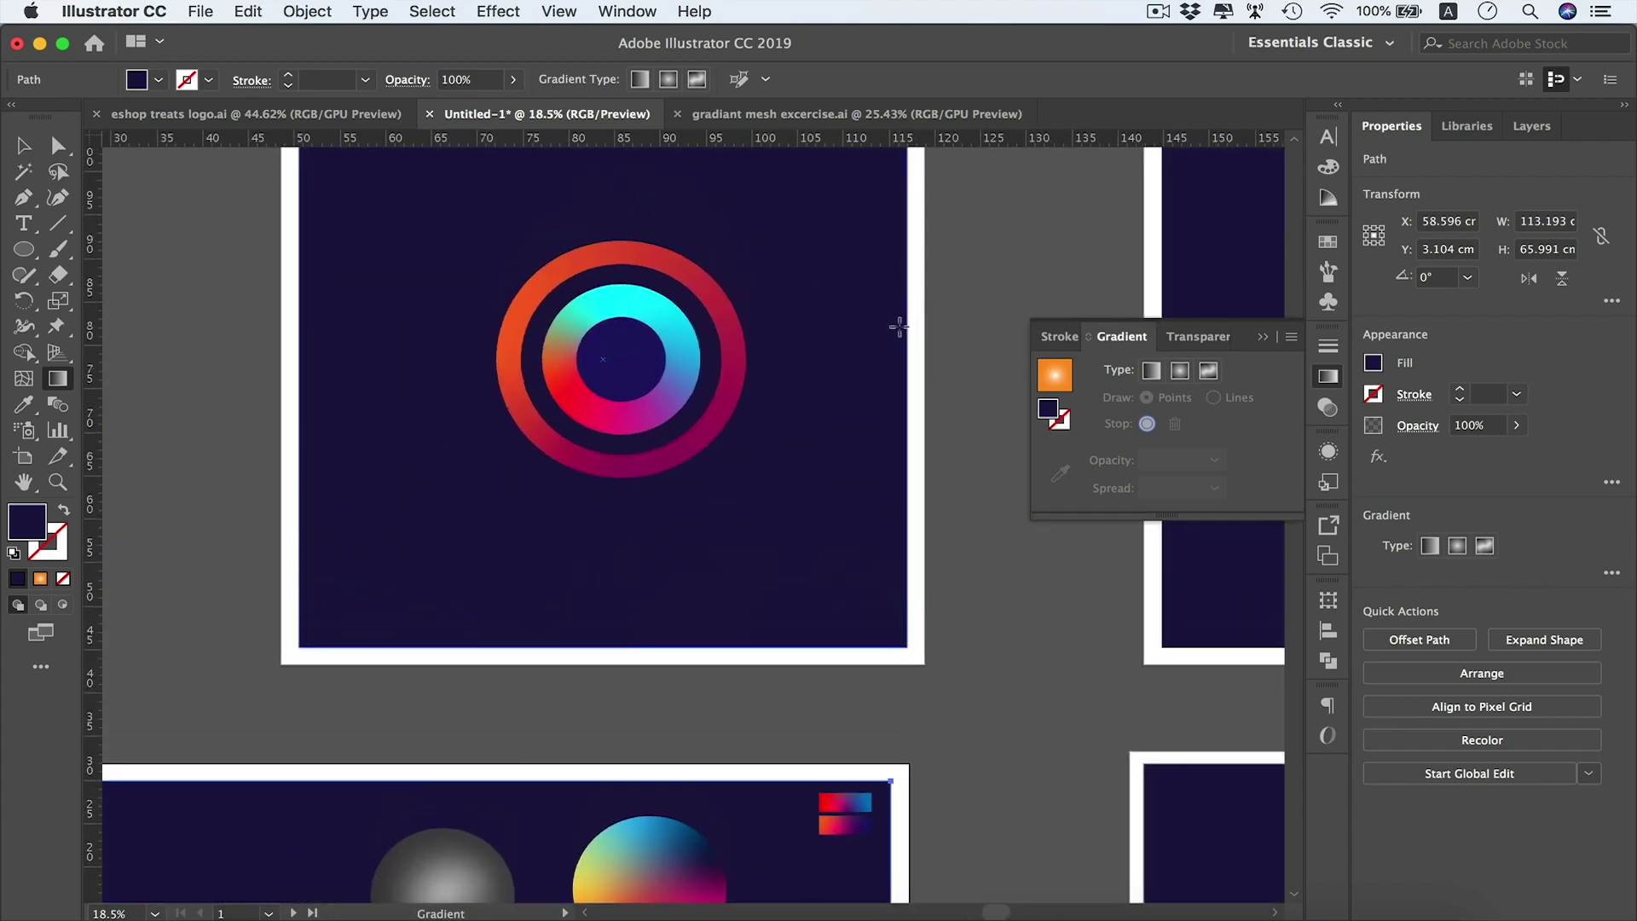
{"action": "scroll", "coordinate": [619, 336], "scroll_direction": "right", "scroll_amount": 10}
{"action": "scroll", "coordinate": [619, 337], "scroll_direction": "down", "scroll_amount": 1}
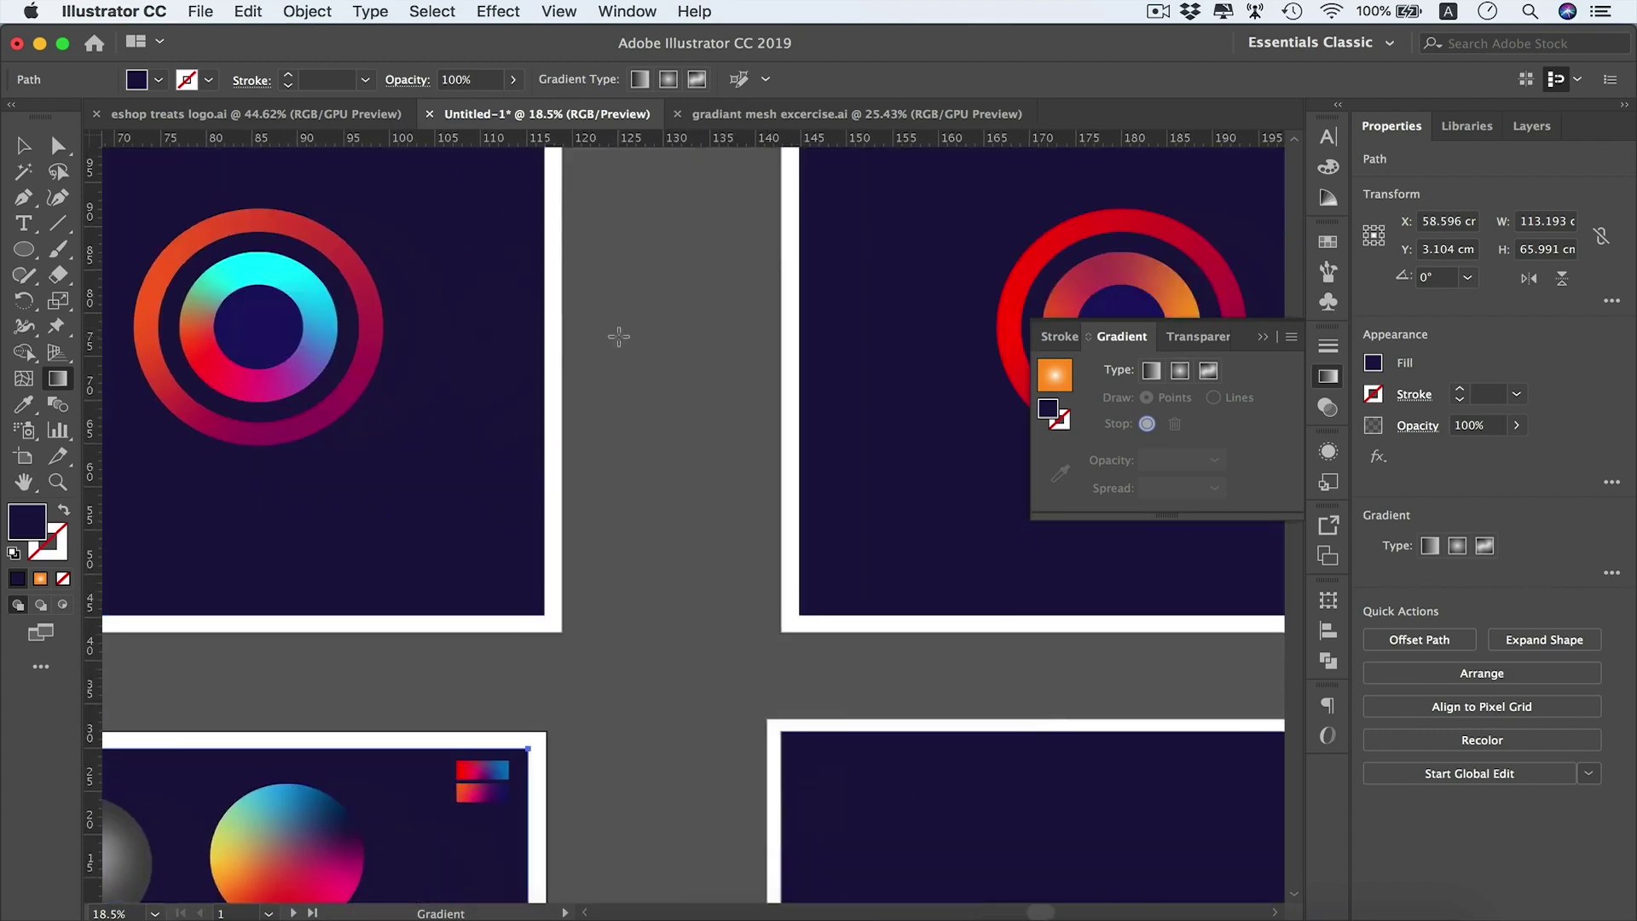
{"action": "scroll", "coordinate": [899, 421], "scroll_direction": "down", "scroll_amount": 10}
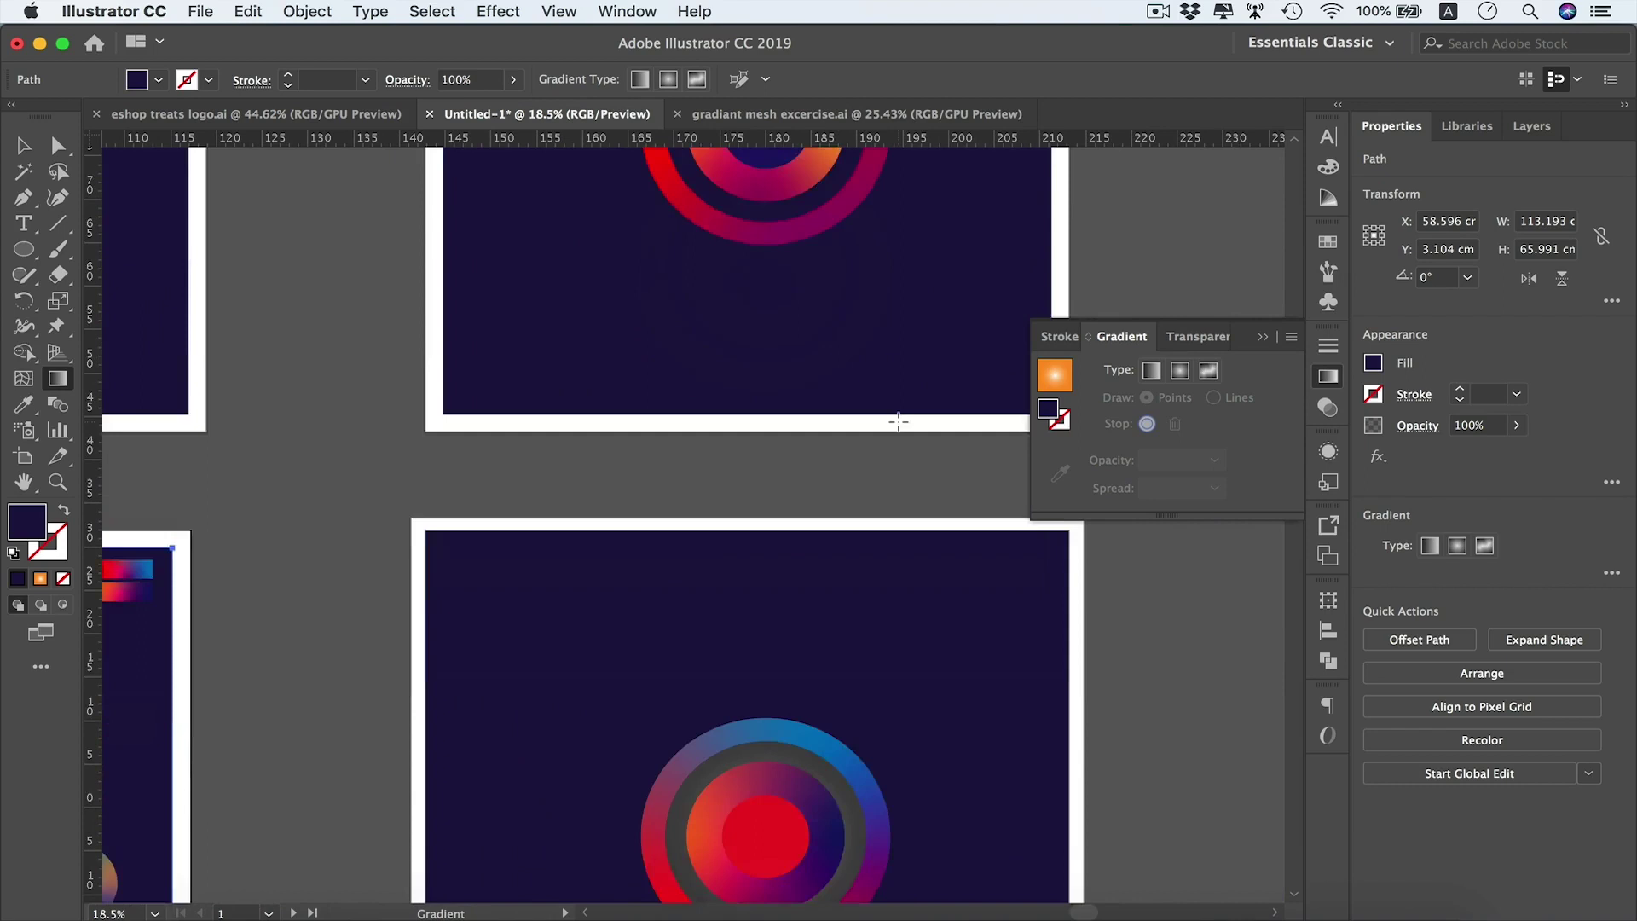